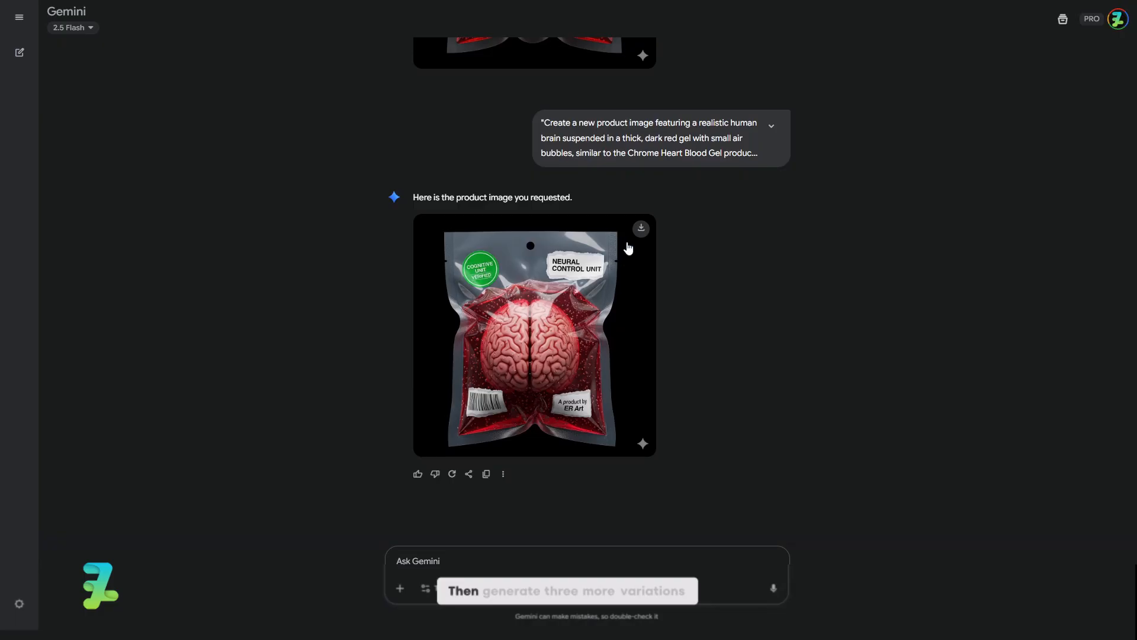
- Download the generated brain pouch image and submit the pasted product-image prompt again to generate another variation
left_click(640, 229)
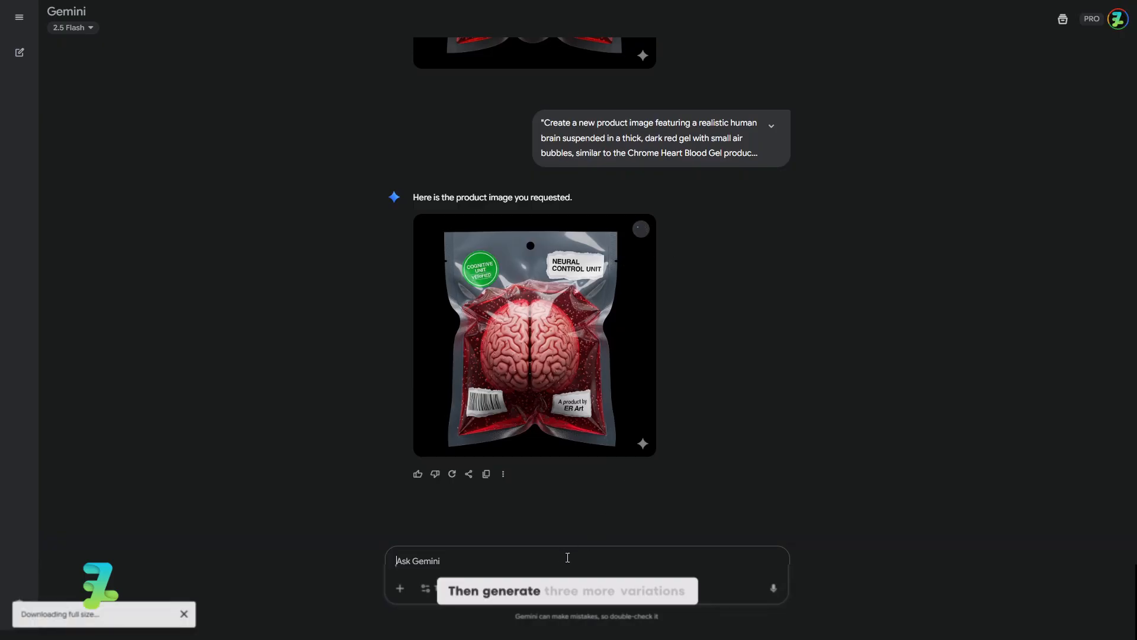
key("ctrl+v")
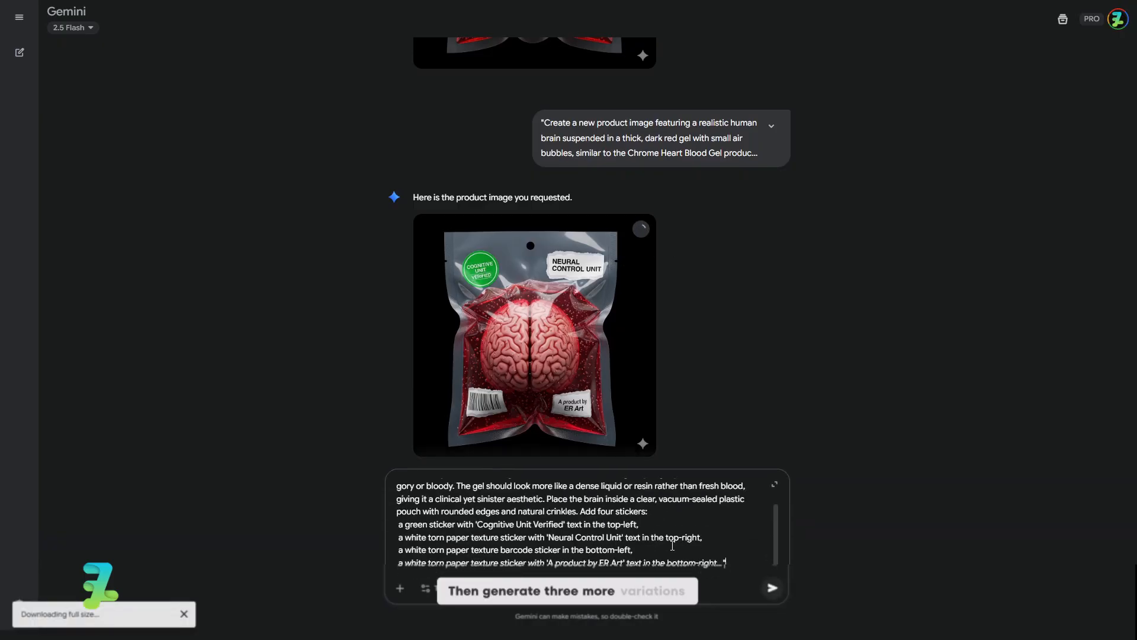
left_click(773, 588)
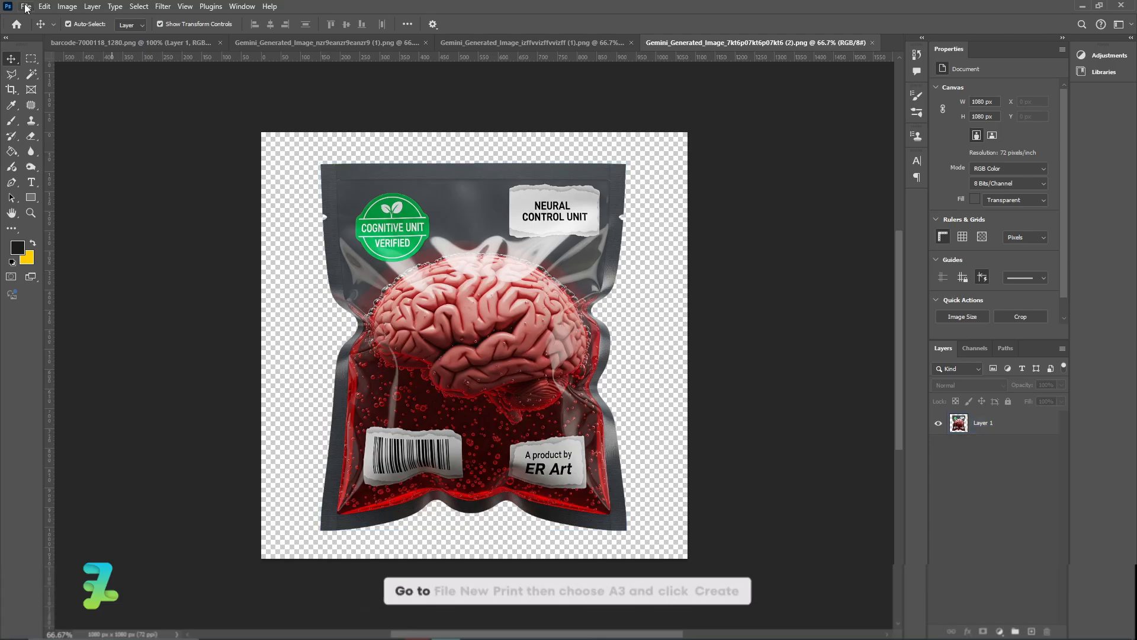
- Switch to Photoshop and create a new portrait document from the A3 print preset
left_click(25, 8)
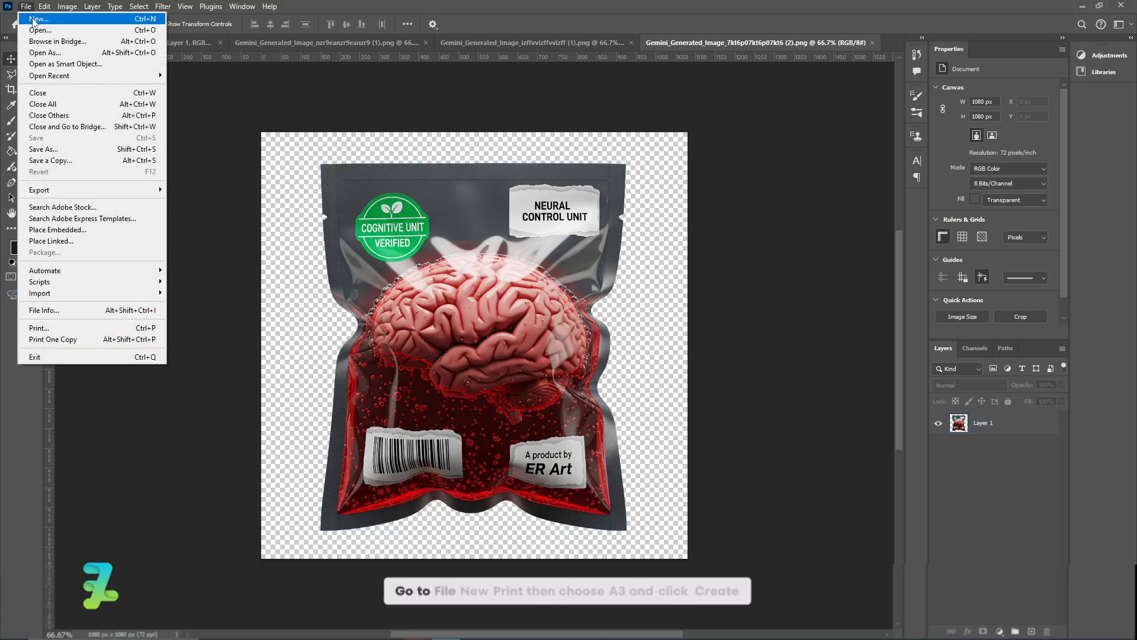
left_click(35, 21)
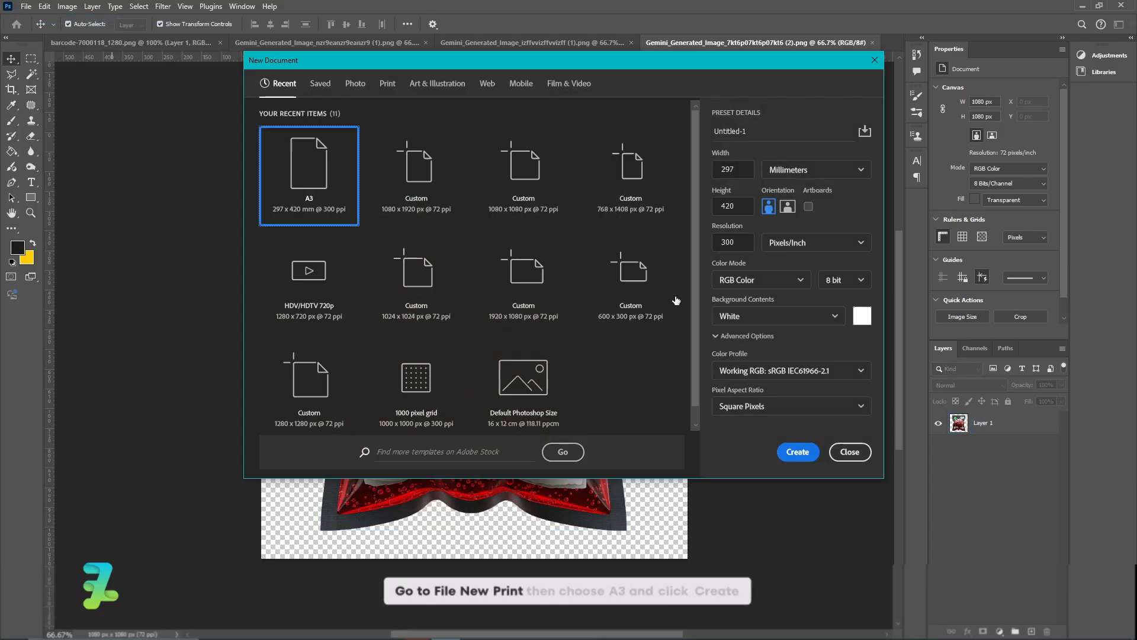
left_click(387, 83)
left_click(509, 278)
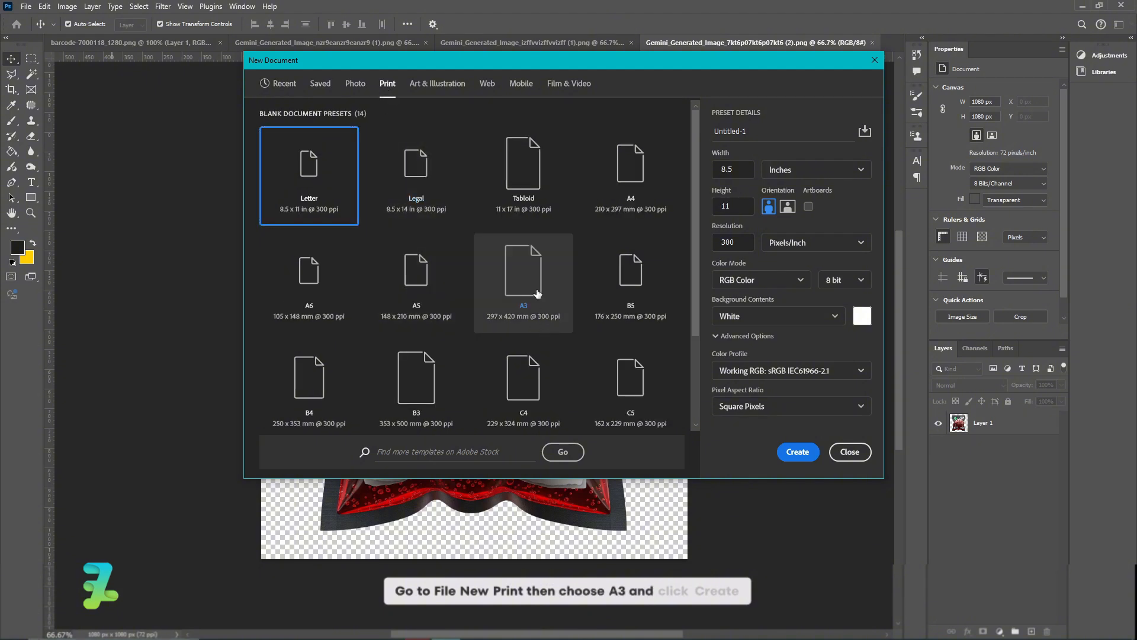
left_click(797, 452)
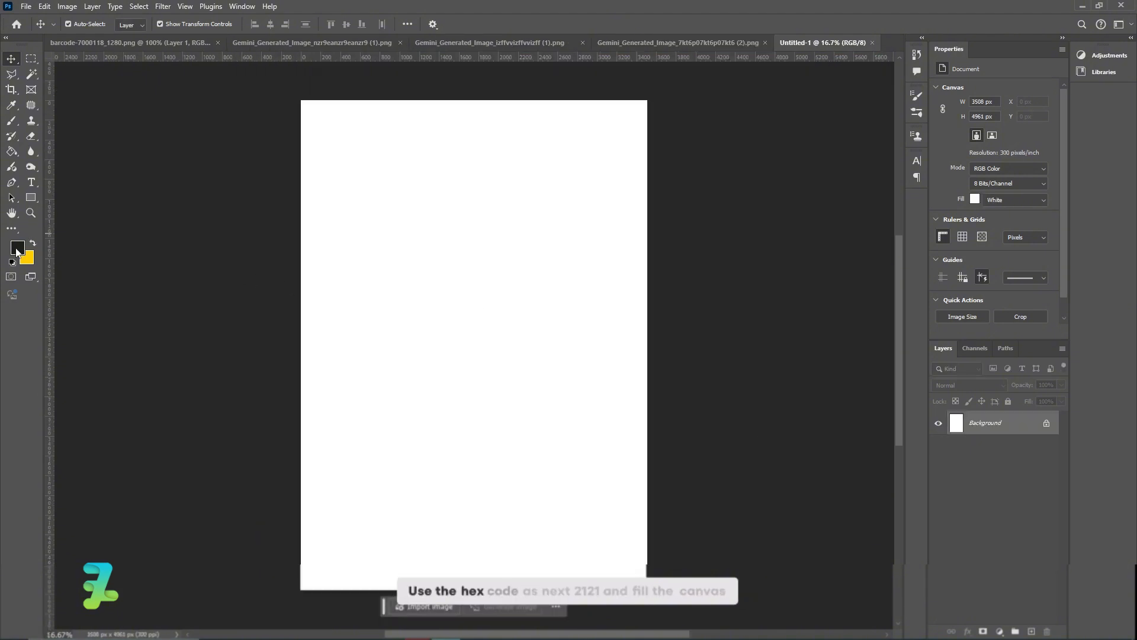
- Set the foreground colour to #212121 and fill the canvas background with it
left_click(17, 251)
left_click(966, 474)
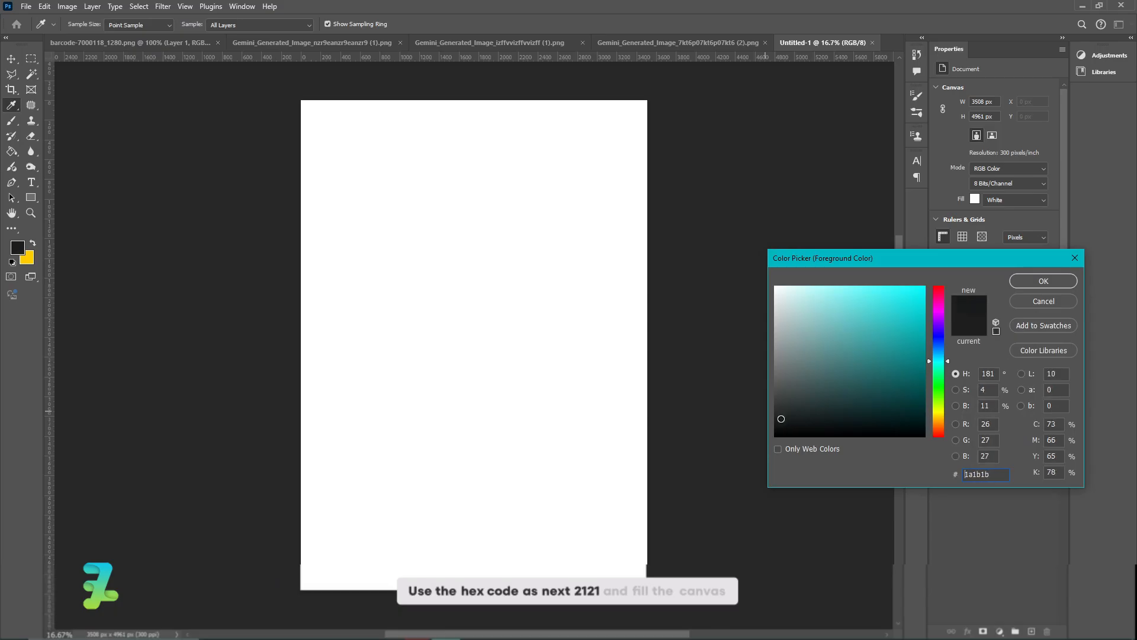
type("212121")
left_click(1022, 282)
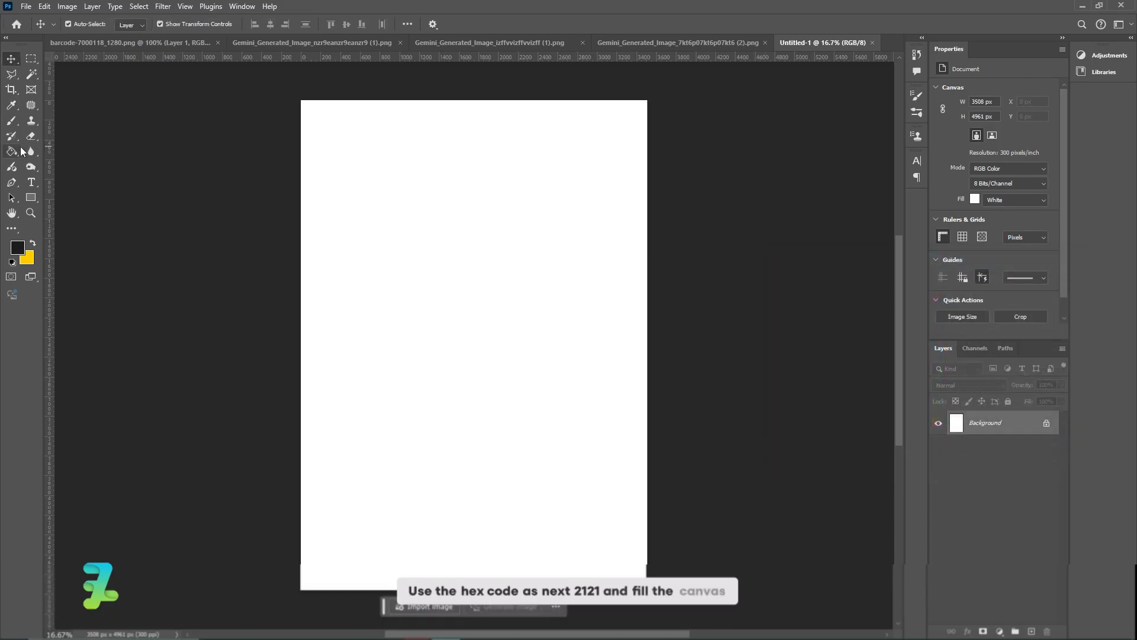
key("g")
left_click(384, 215)
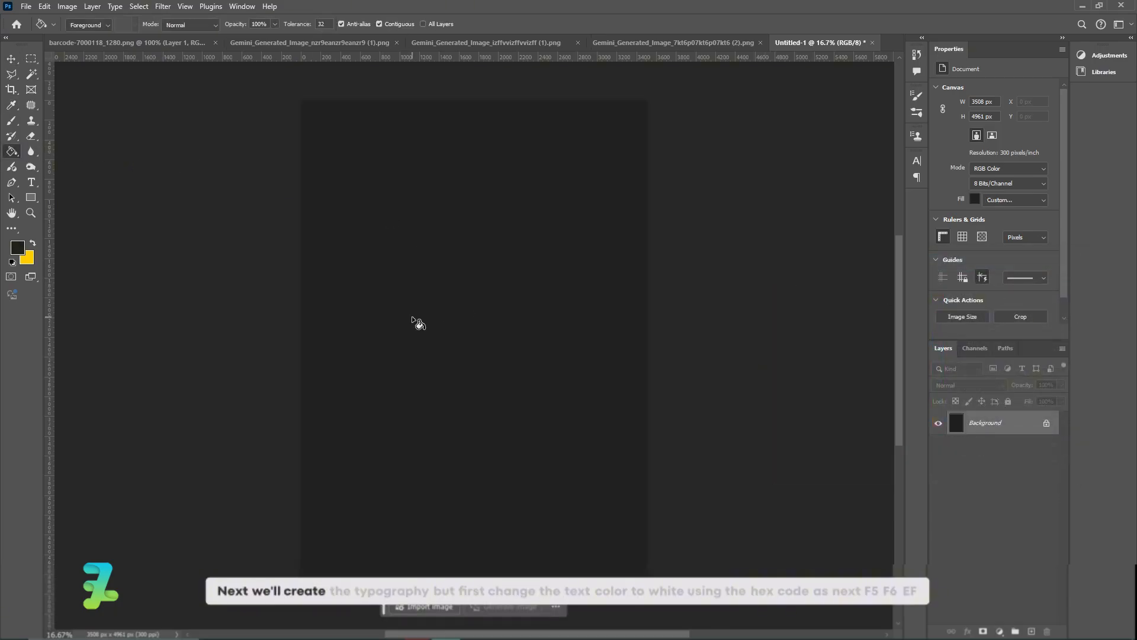
- Swap the foreground and background colours and set the text colour to off-white #f6f5f0 for the Type tool
left_click(31, 182)
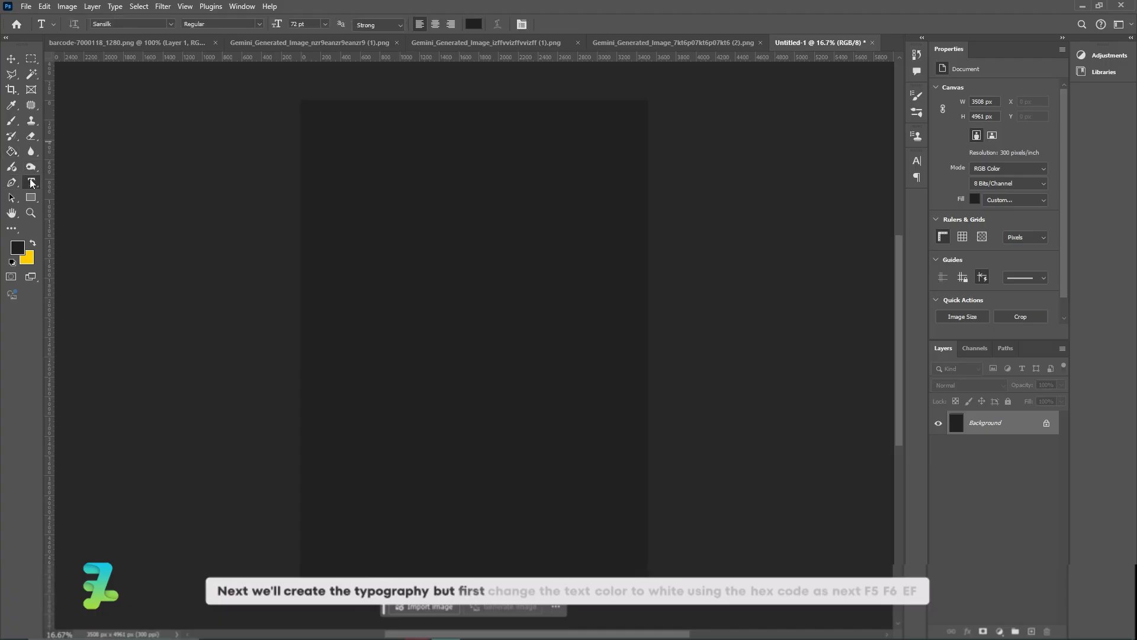
left_click(32, 242)
left_click(17, 247)
type("f5f4ee")
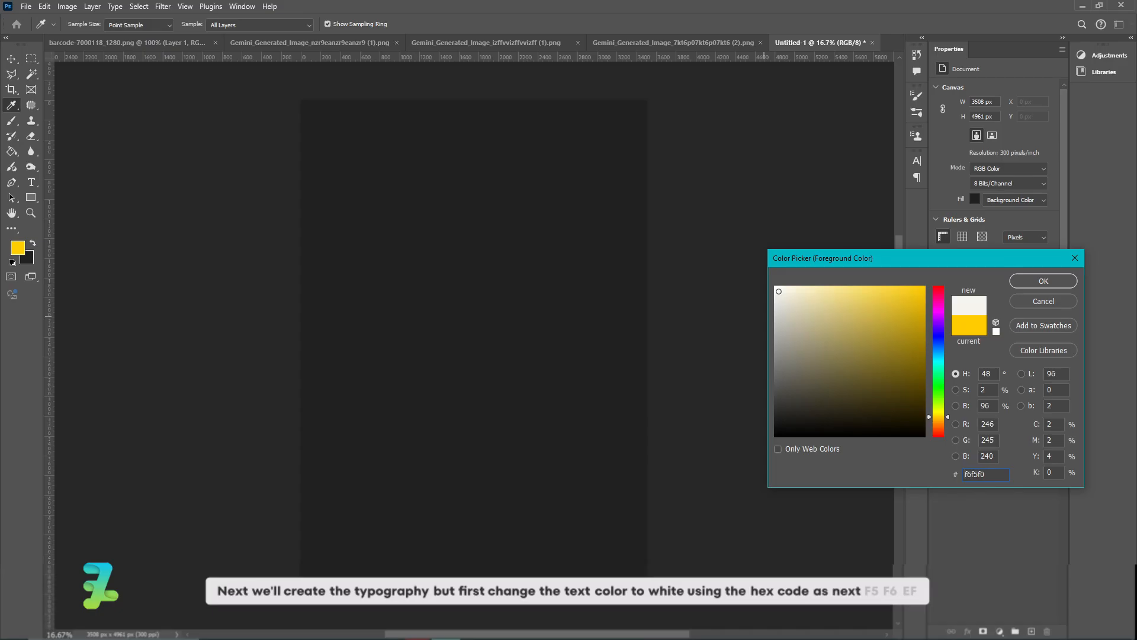
left_click(1044, 281)
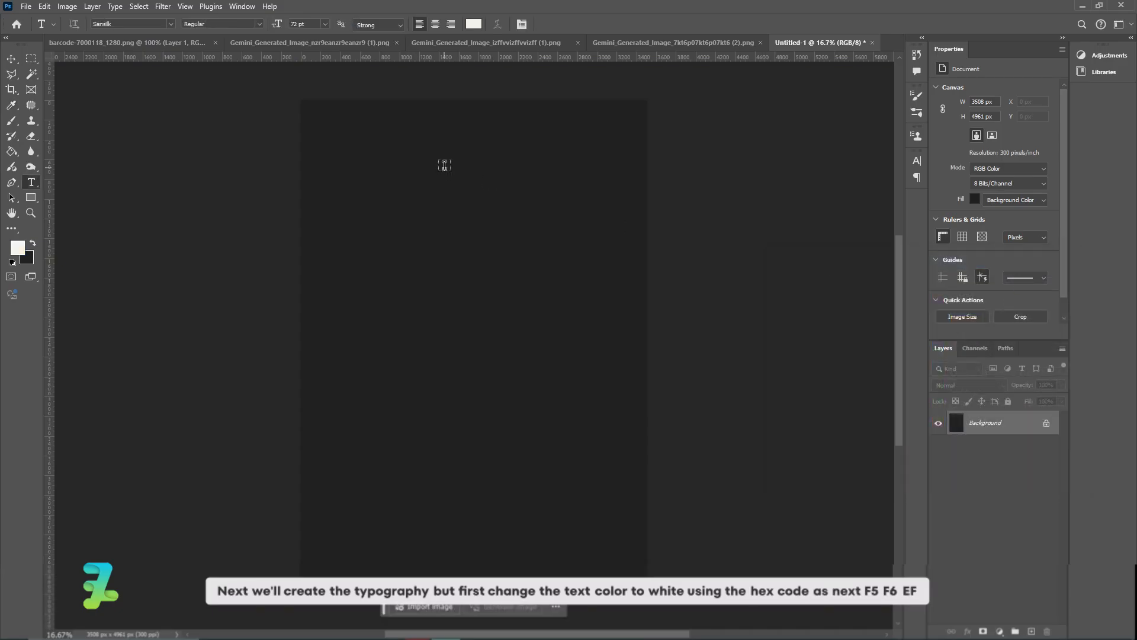
- Start a text line in the upper part of the canvas and set its font to Memesique Regular
left_click(387, 182)
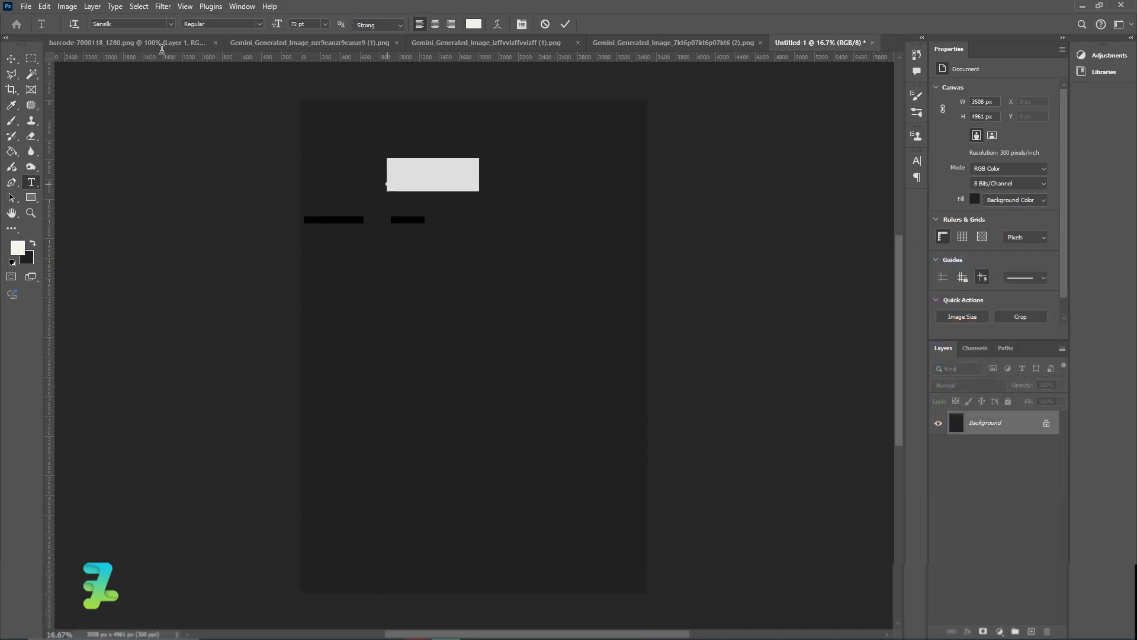
left_click(172, 23)
key("Down")
key("Down")
key("Down")
key("Down")
key("Down")
key("Down")
key("Down")
key("Down")
key("Down")
key("Down")
key("Down")
key("Down")
key("Down")
key("Down")
key("Down")
key("Down")
key("Down")
key("Down")
key("Down")
key("Down")
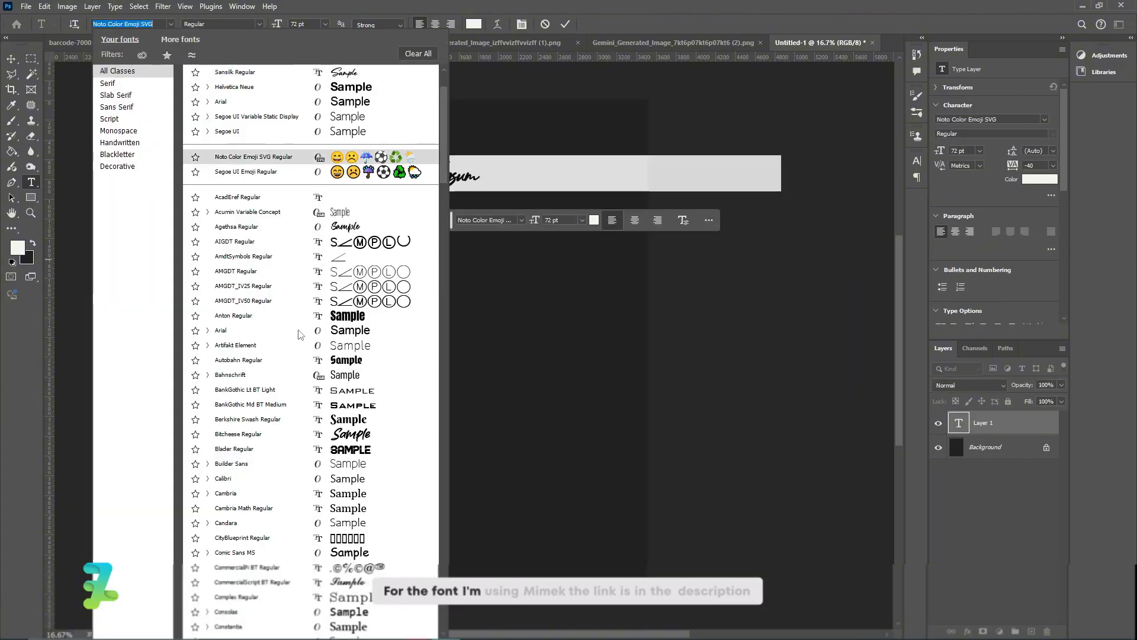
scroll(298, 393, "down", 20)
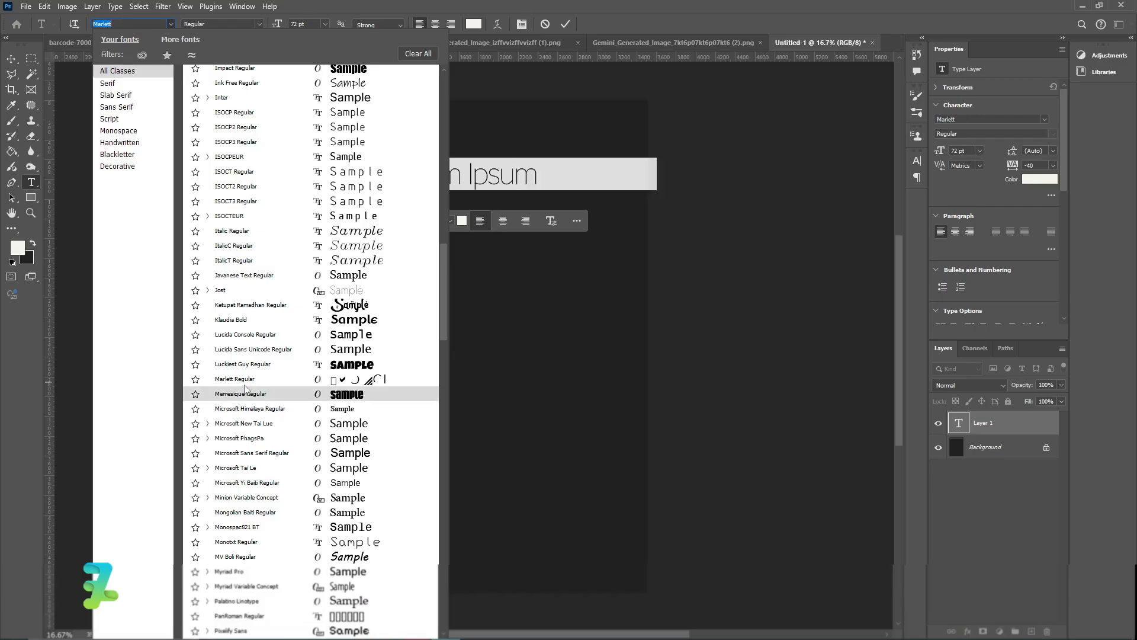
left_click(241, 395)
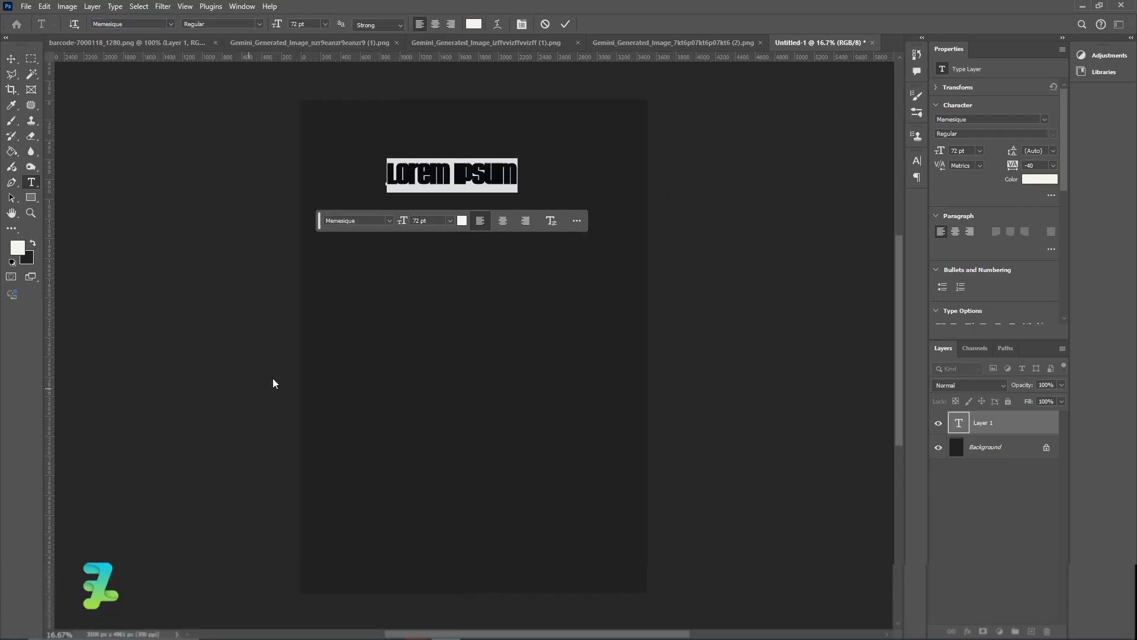
- Replace the placeholder text with NEURAL and set its tracking to 0
left_click(481, 176)
key("ctrl+a")
type("NEURAL")
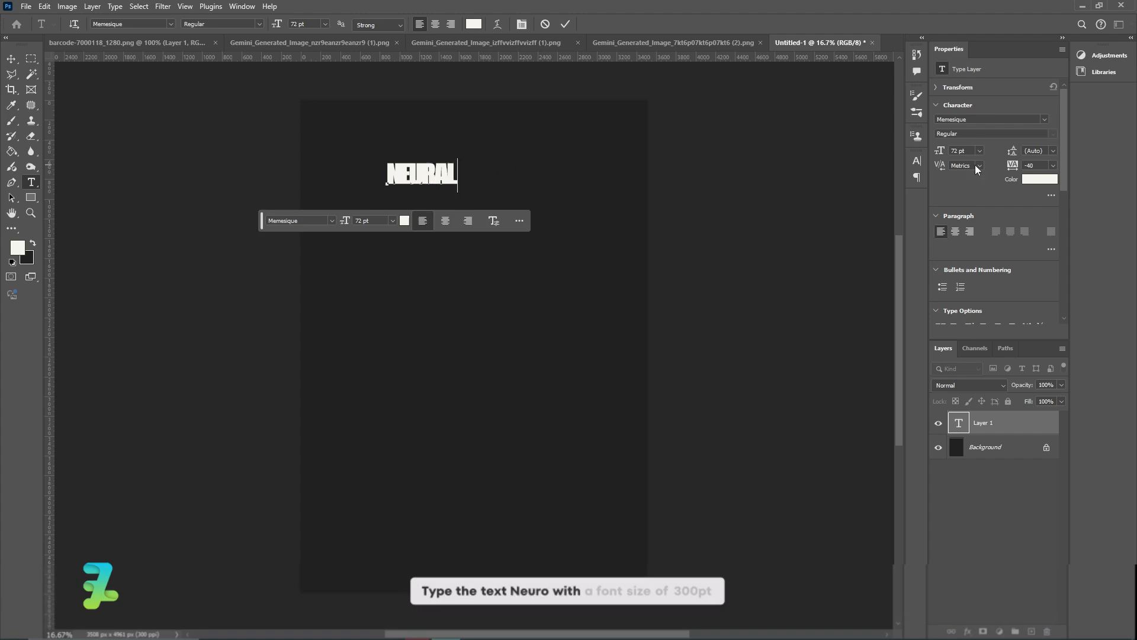
left_click(1035, 165)
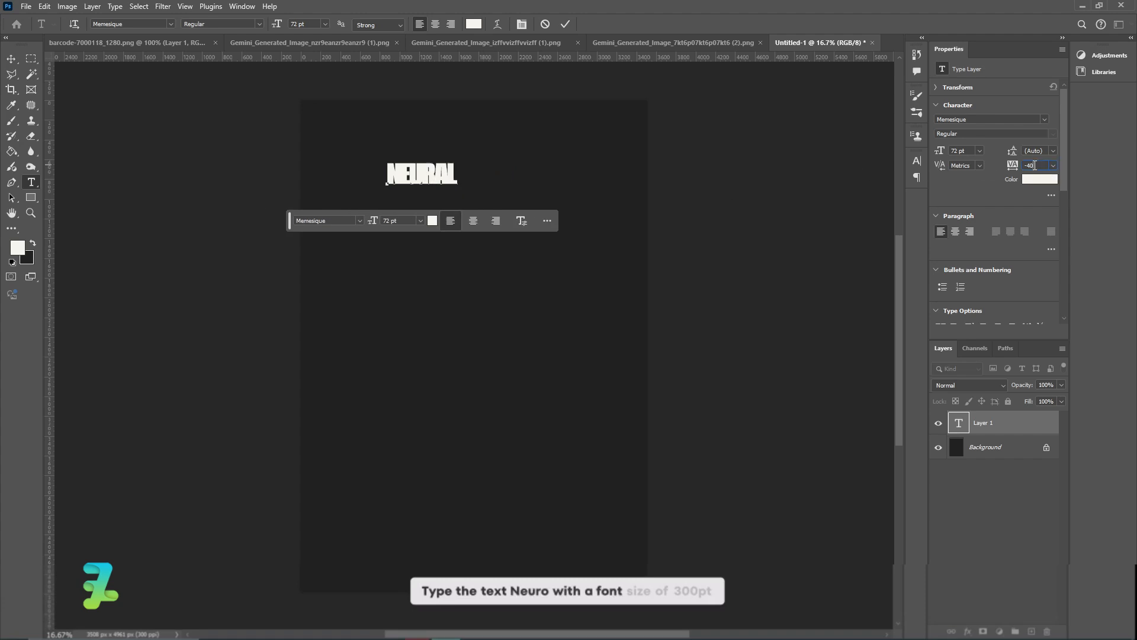
key("Return")
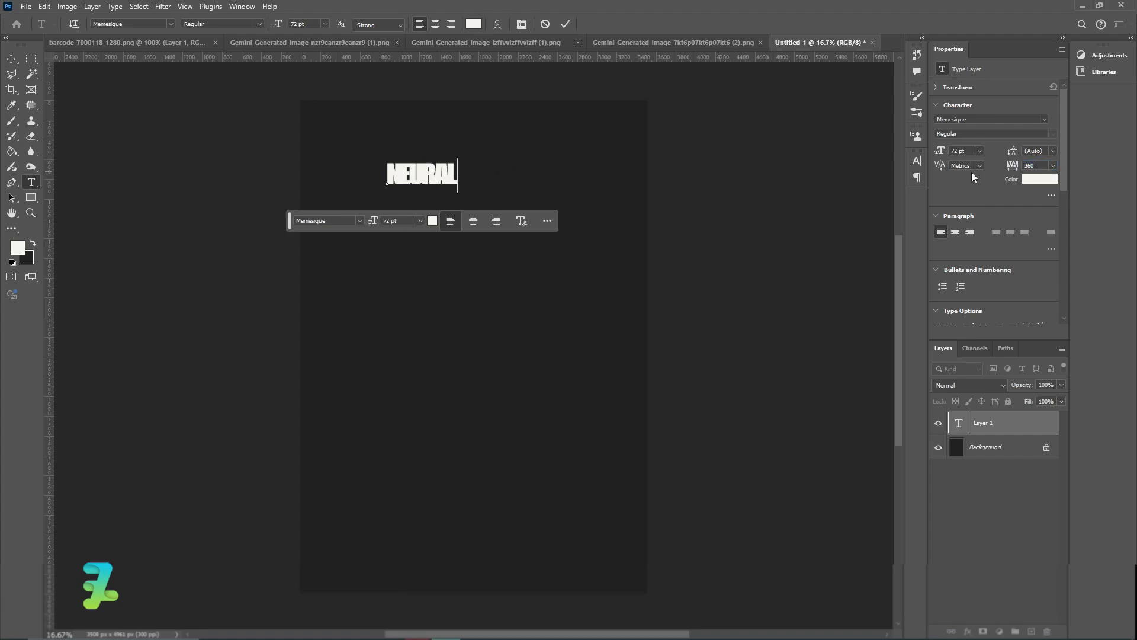
key("ctrl+a")
key("Return")
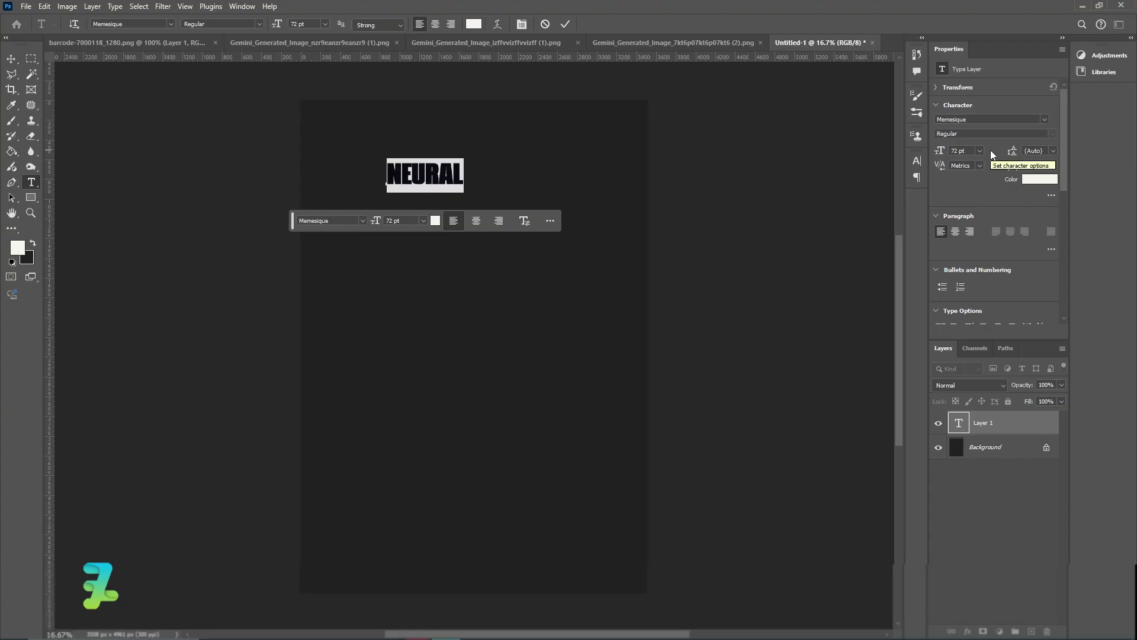
- Set the NEURAL text size to 300 pt and commit the text
left_click(326, 26)
left_click(308, 206)
key("ctrl+Return")
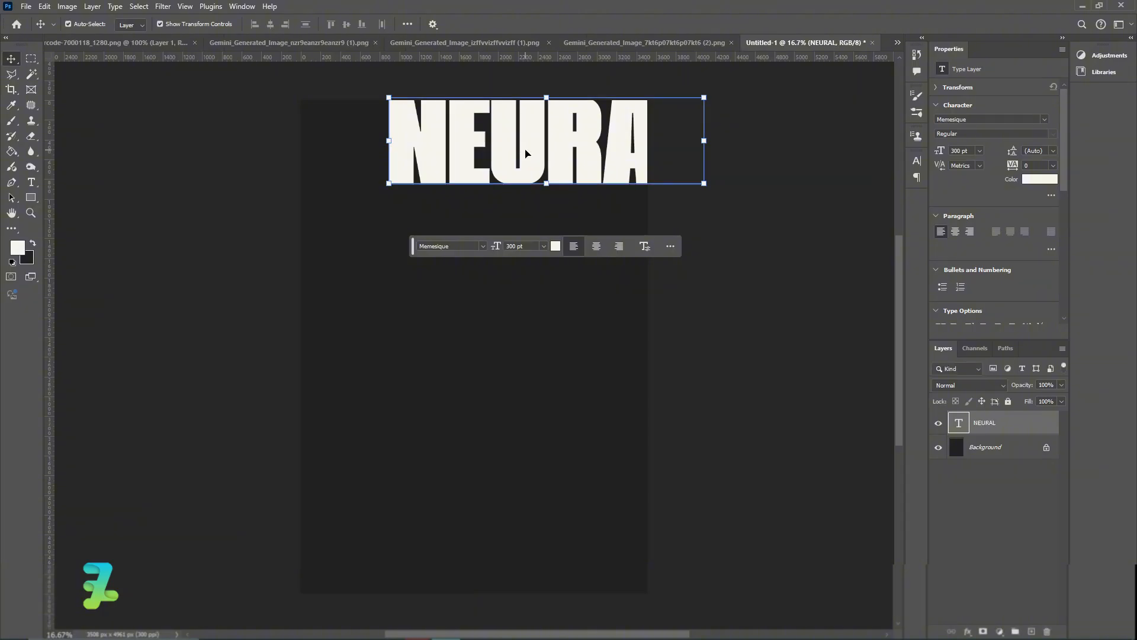
- Position the NEURAL text across the upper canvas and place a duplicate directly below it with a narrow gap
left_click_drag(526, 150, 460, 304)
key("ctrl+j")
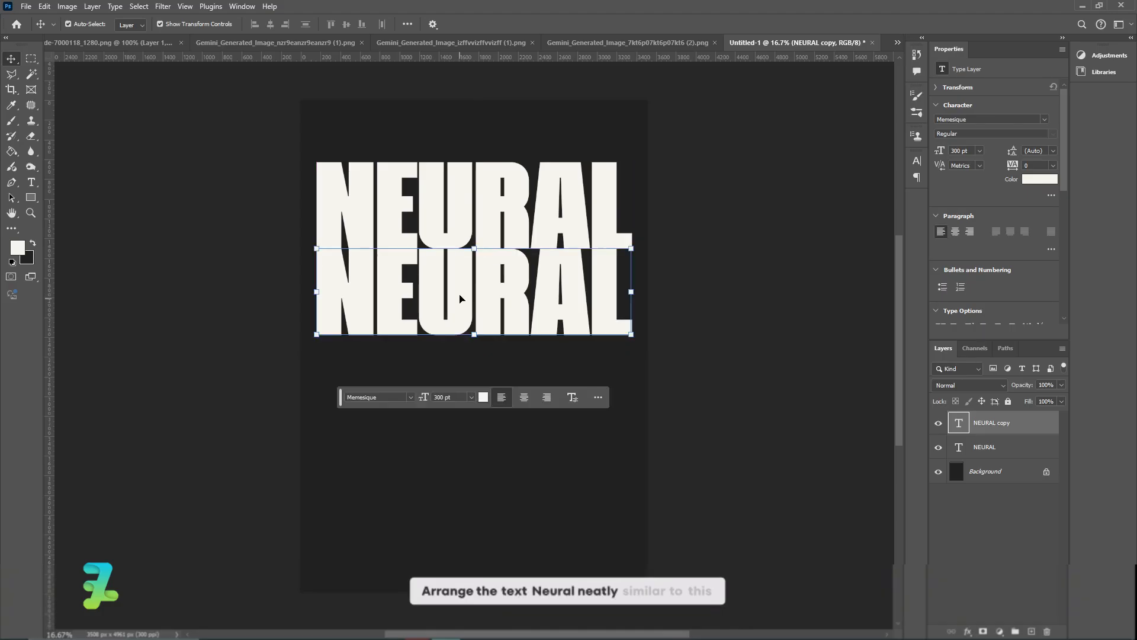
key("Down")
key("Down")
key("Down")
key("Down")
key("Down")
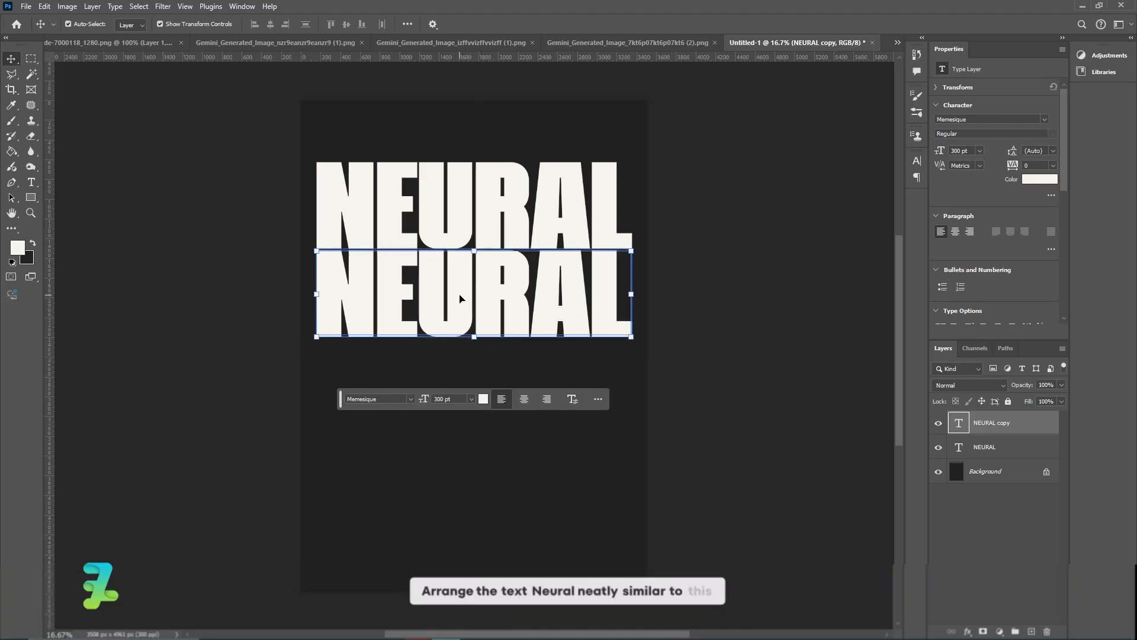
- Add three more NEURAL copies below with the same spacing to make a stack of five rows
key("ctrl")
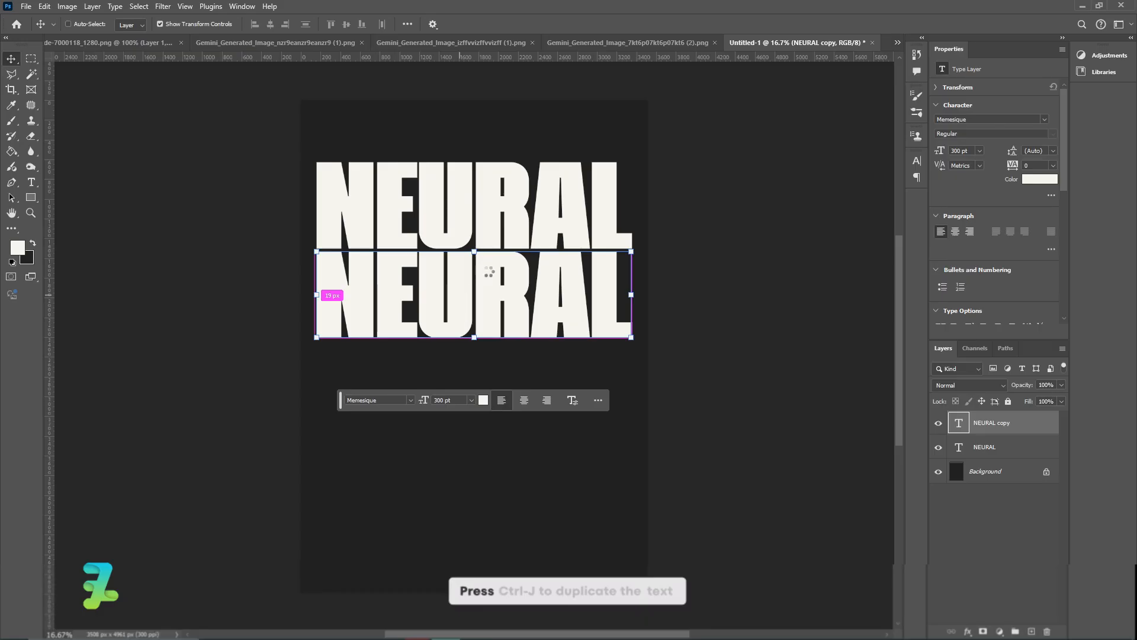
key("ctrl+j")
left_click_drag(487, 272, 477, 561)
key("ctrl+j")
key("ctrl+j")
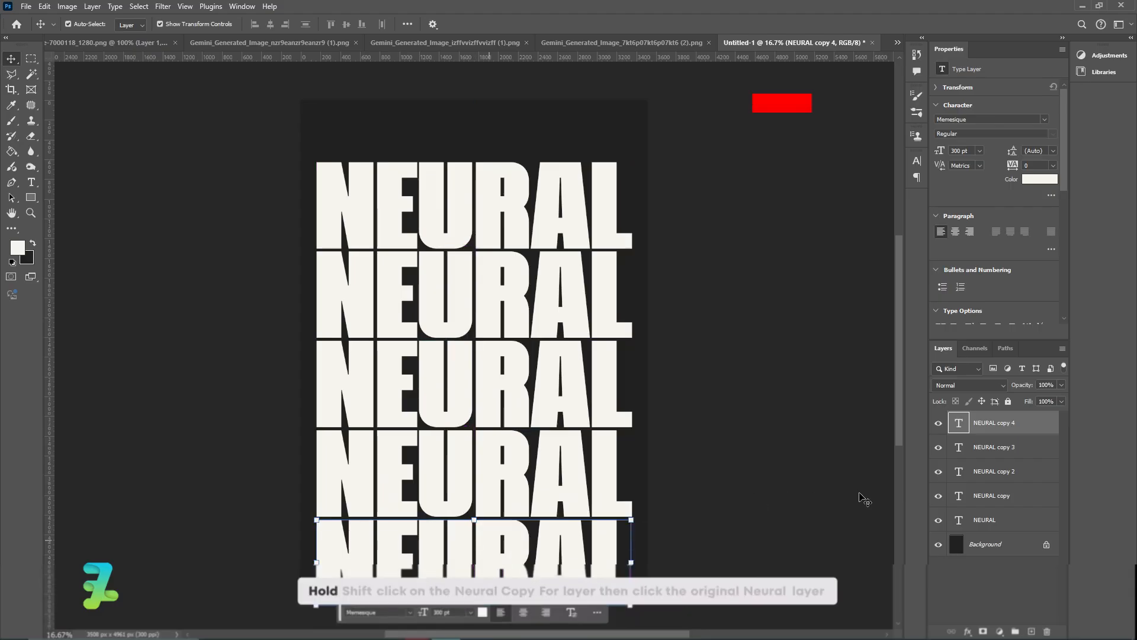
- Select all five NEURAL text layers, move them up to centre the stack on the canvas, and group them
left_click(984, 519, "shift")
left_click_drag(521, 457, 530, 433)
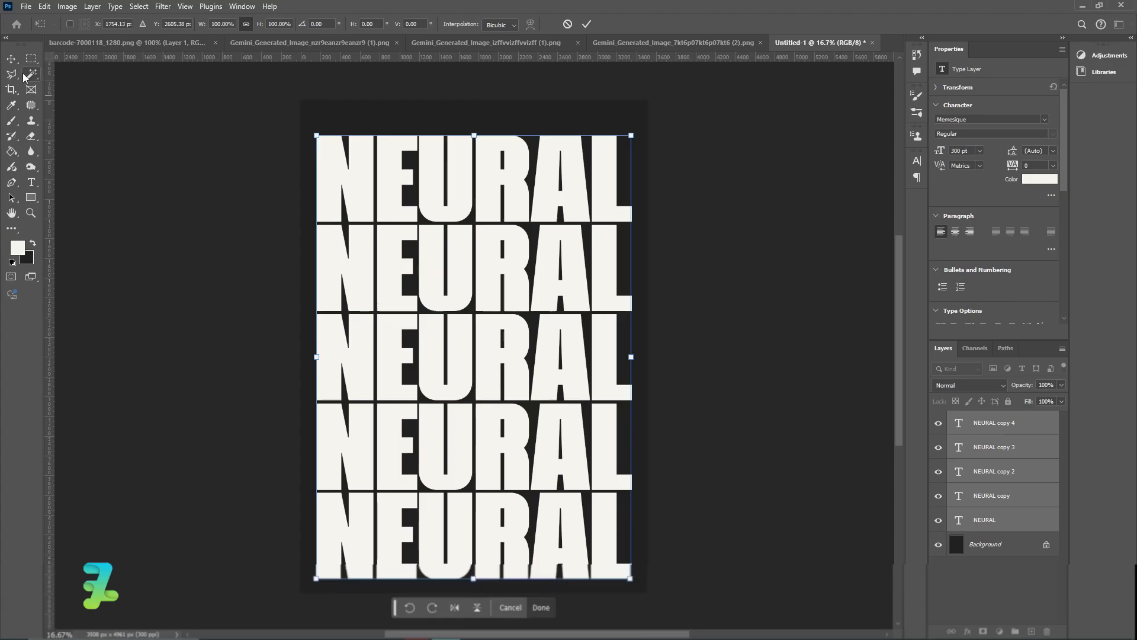
left_click(12, 57)
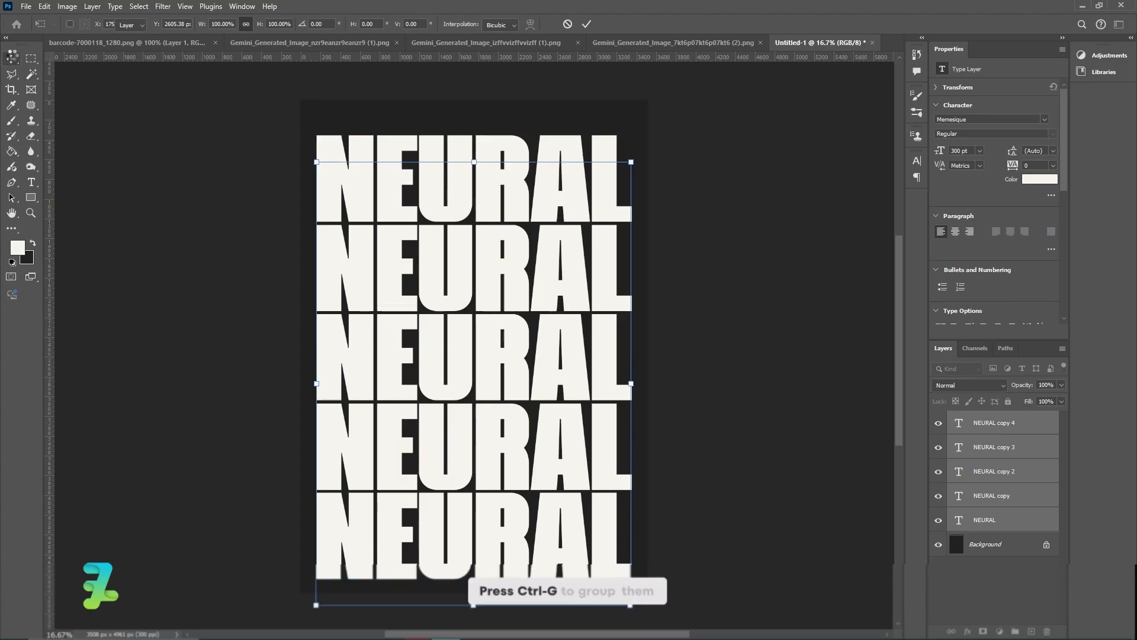
key("ctrl+g")
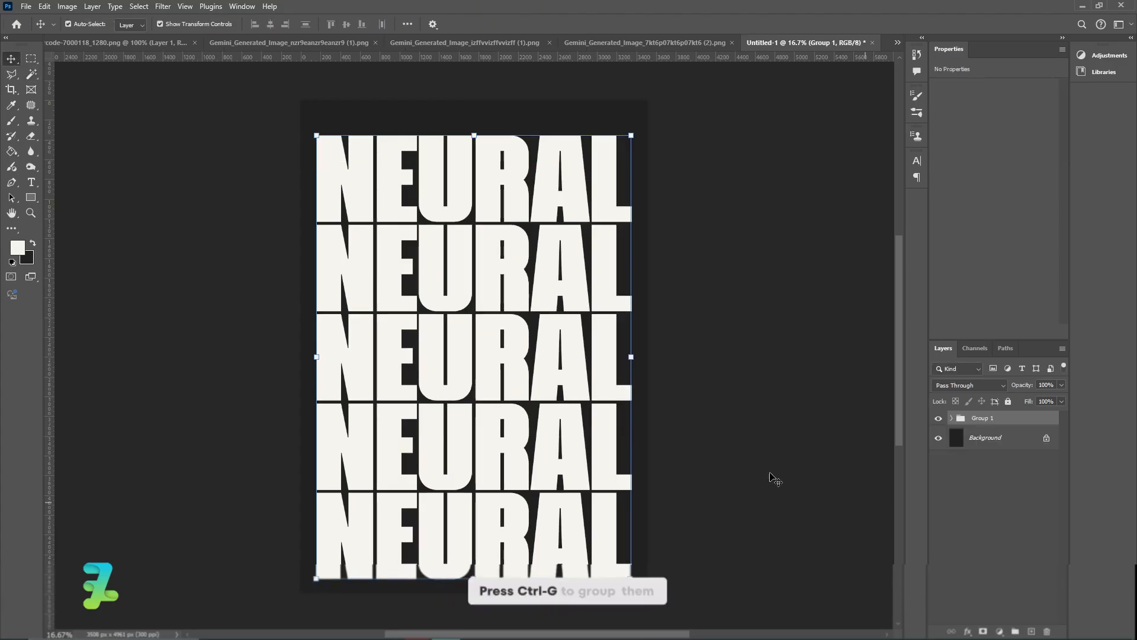
- Add a new layer above the text group and clip it to the group with a clipping mask
left_click(1032, 631)
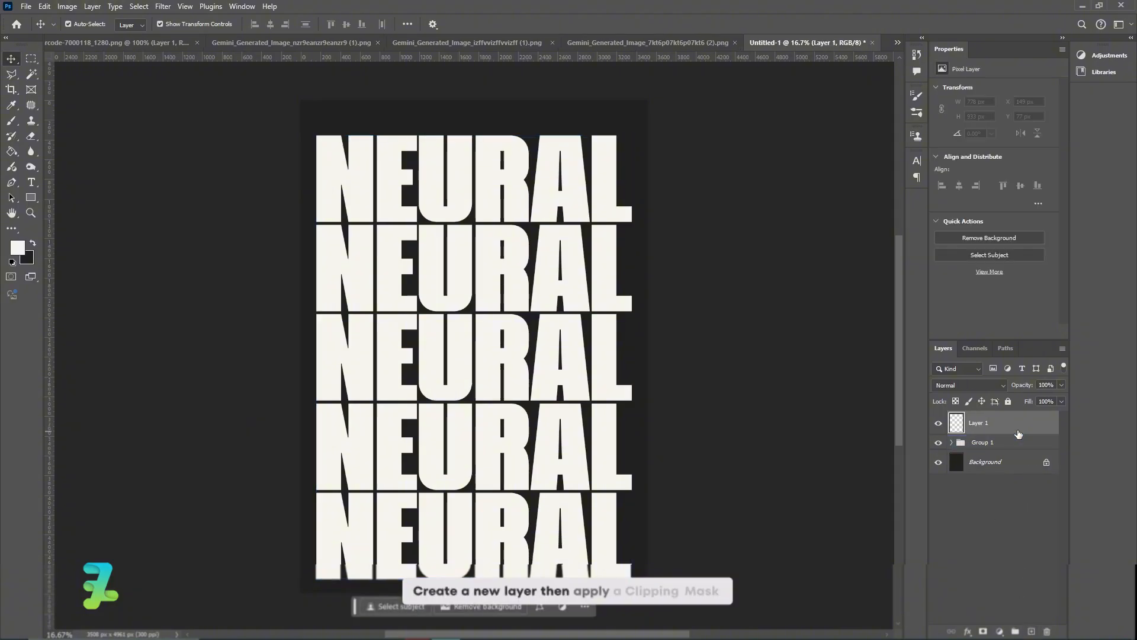
right_click(1019, 434)
left_click(995, 442)
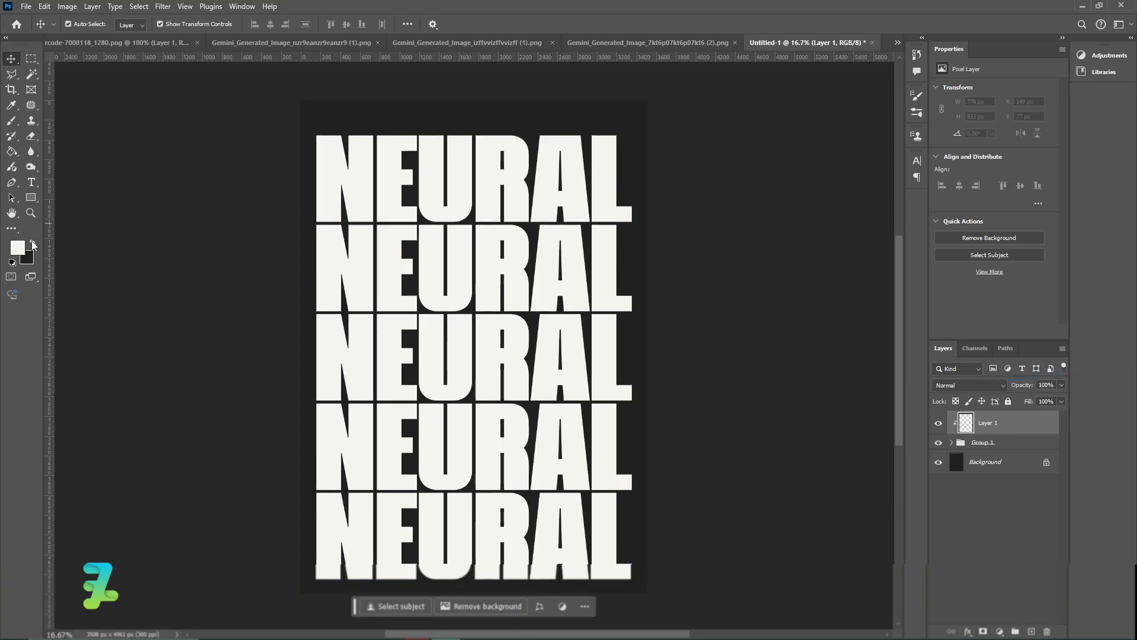
- Set up the Gradient tool with the Basics preset that fades from the dark foreground colour to transparent
left_click(18, 153)
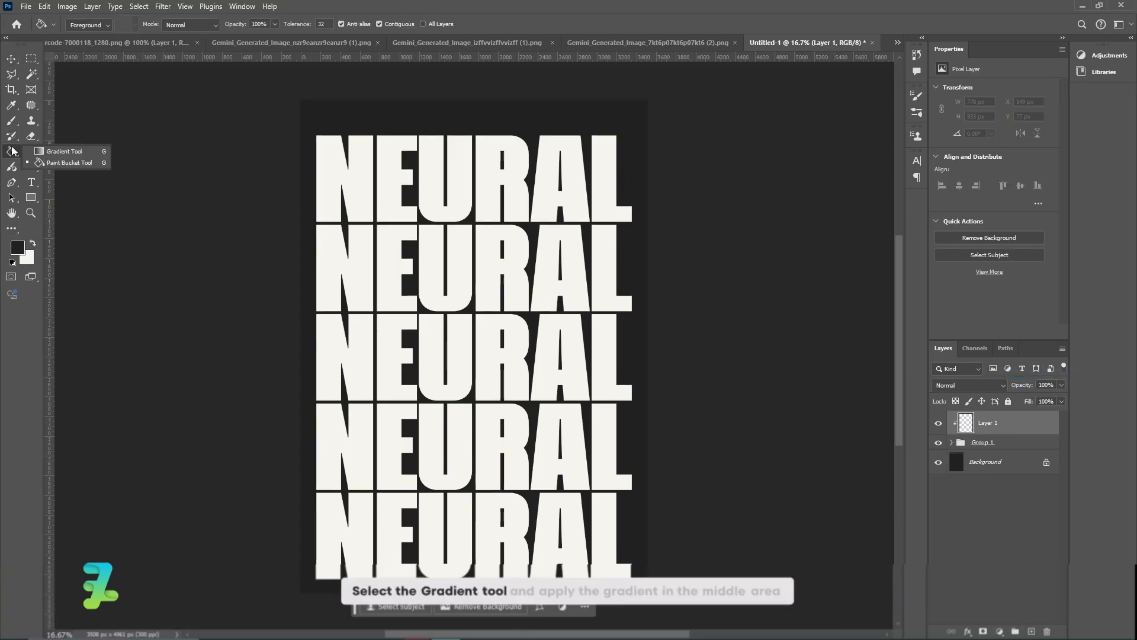
left_click(64, 151)
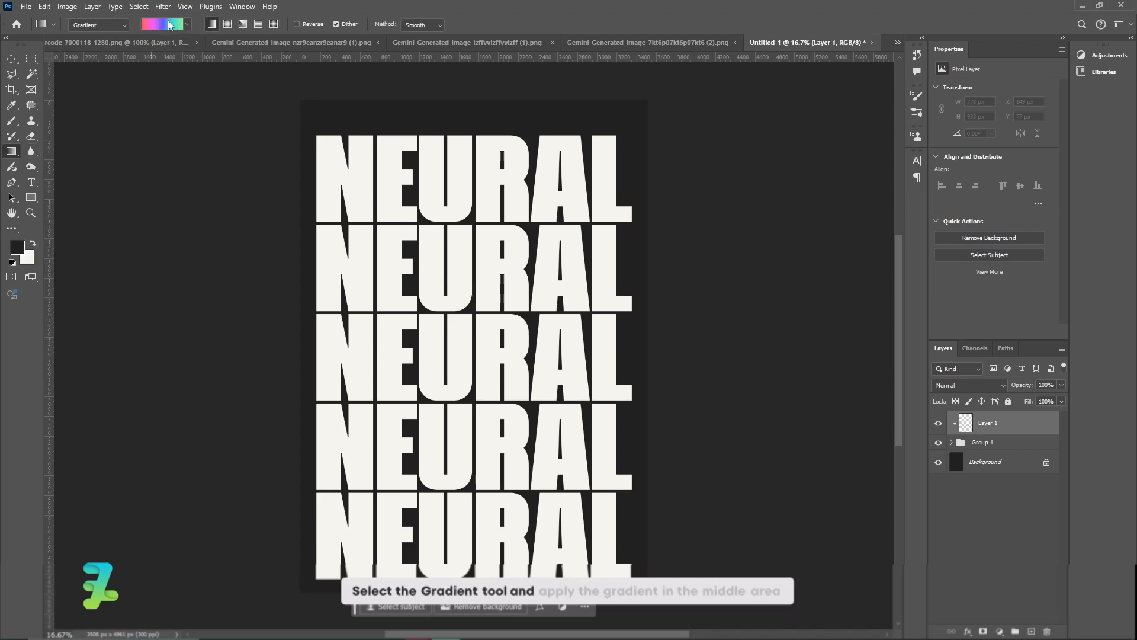
left_click(185, 26)
left_click(101, 47)
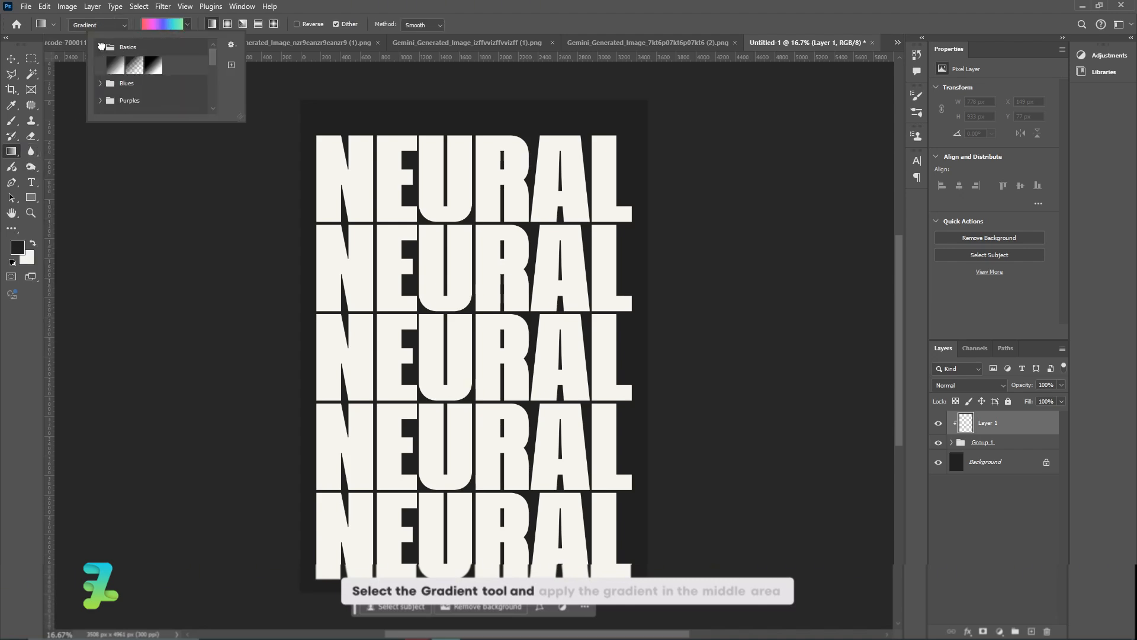
left_click(152, 66)
left_click(162, 26)
left_click(162, 26)
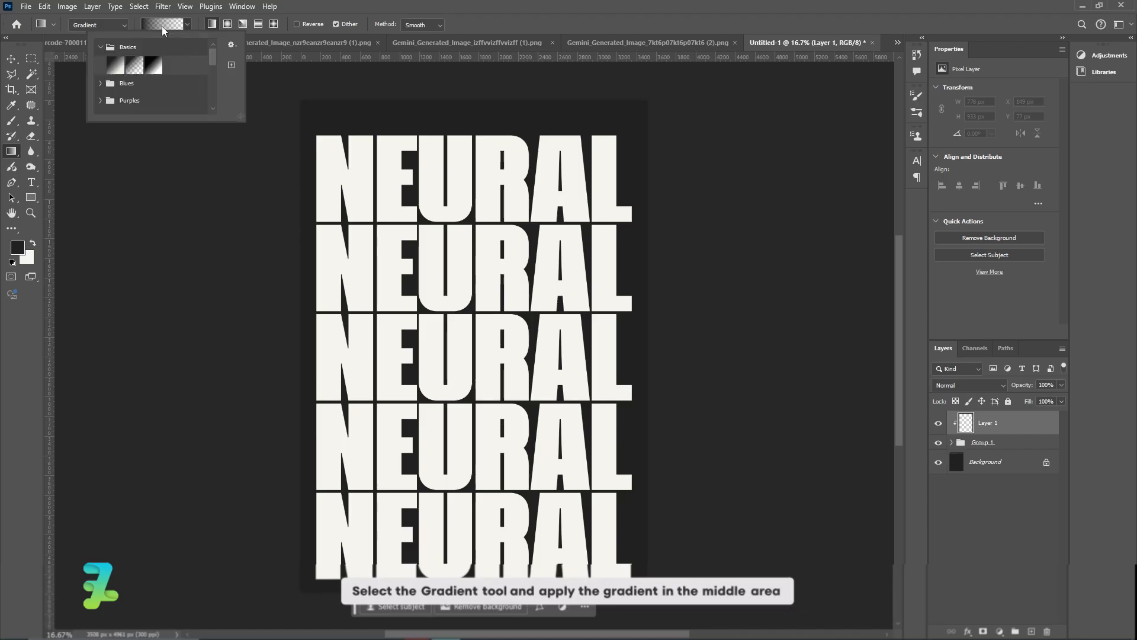
left_click(172, 27)
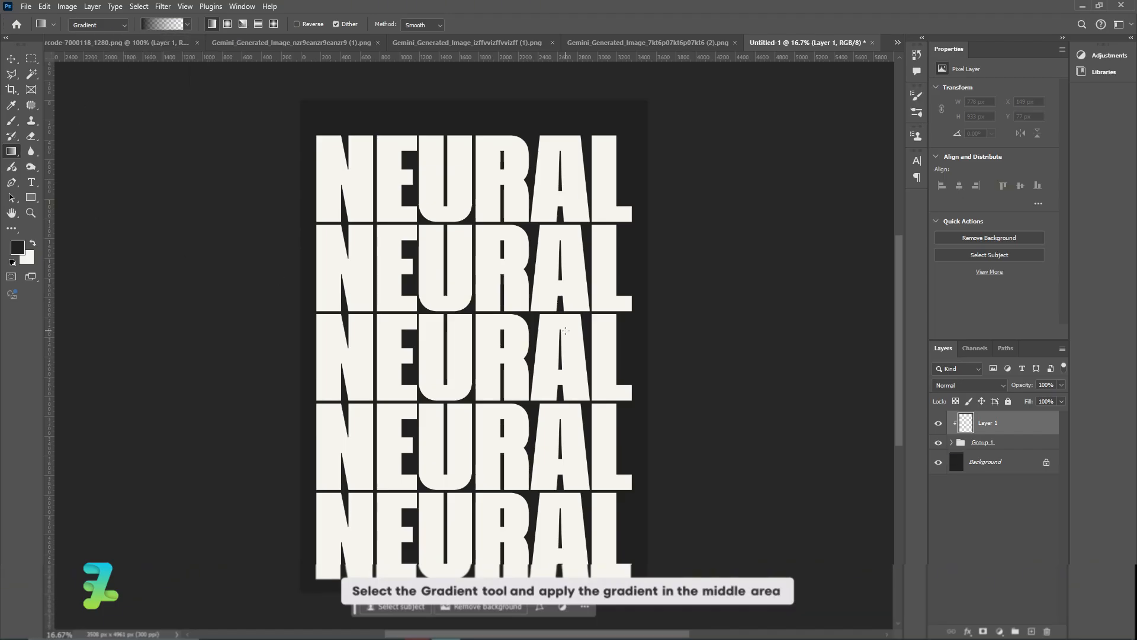
- Draw a linear gradient upward from below the canvas to above it, and shift its opaque opacity stop slightly inward
key("ctrl+minus")
key("ctrl+minus")
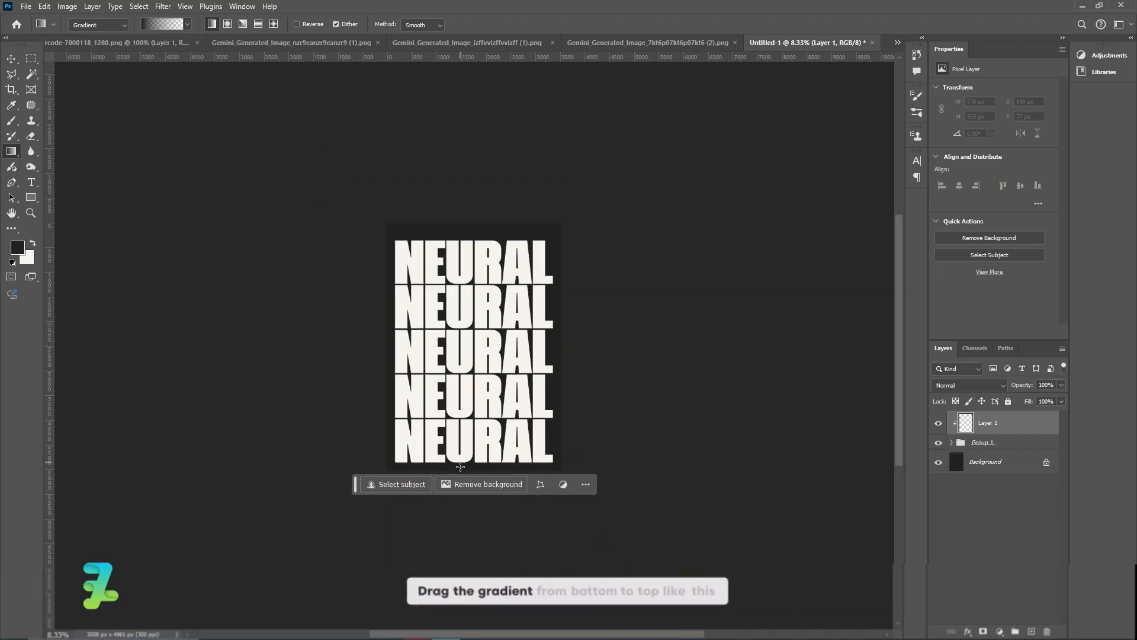
left_click_drag(463, 526, 468, 102)
mouse_move(940, 322)
left_mouse_down()
mouse_move(964, 324)
mouse_move(954, 325)
left_mouse_up()
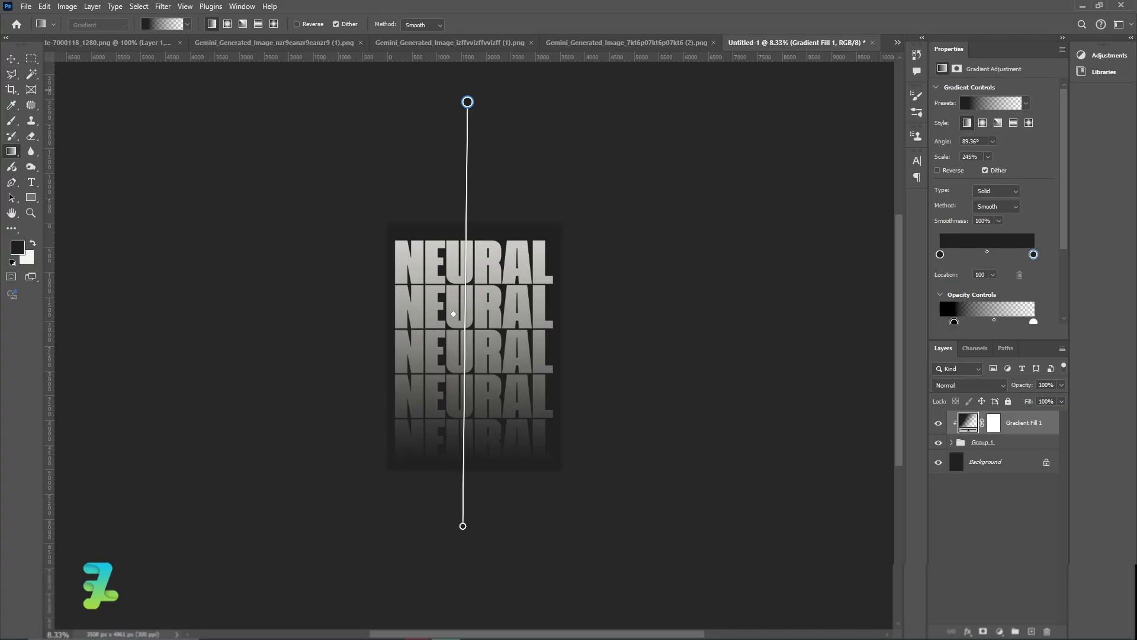
left_click(16, 56)
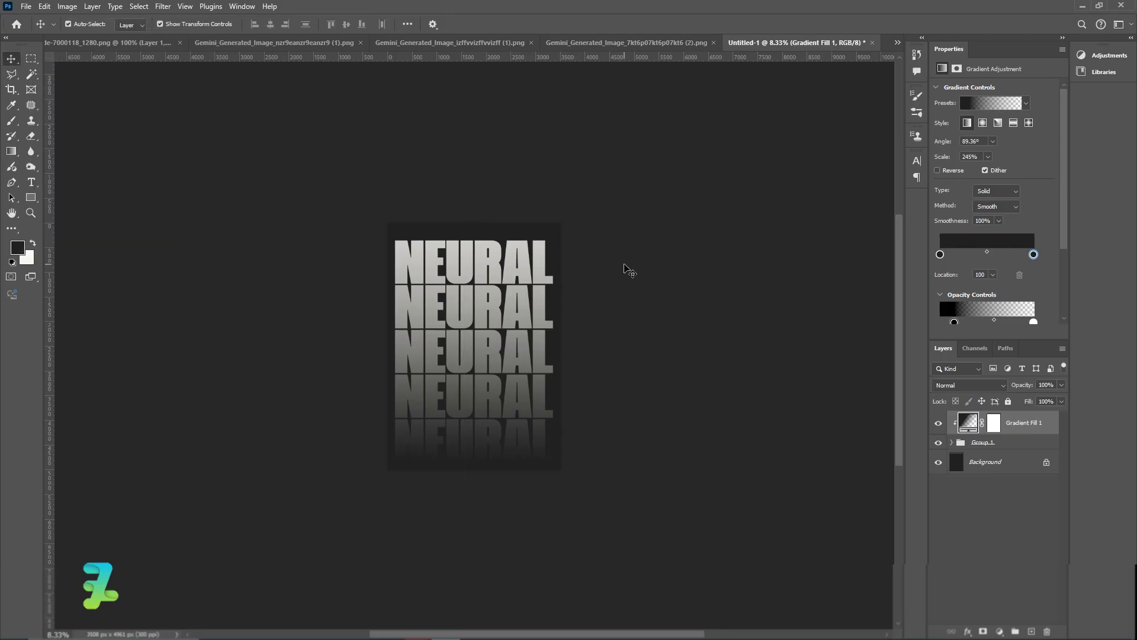
scroll(681, 337, "down", 1)
key("ctrl+plus")
key("ctrl+plus")
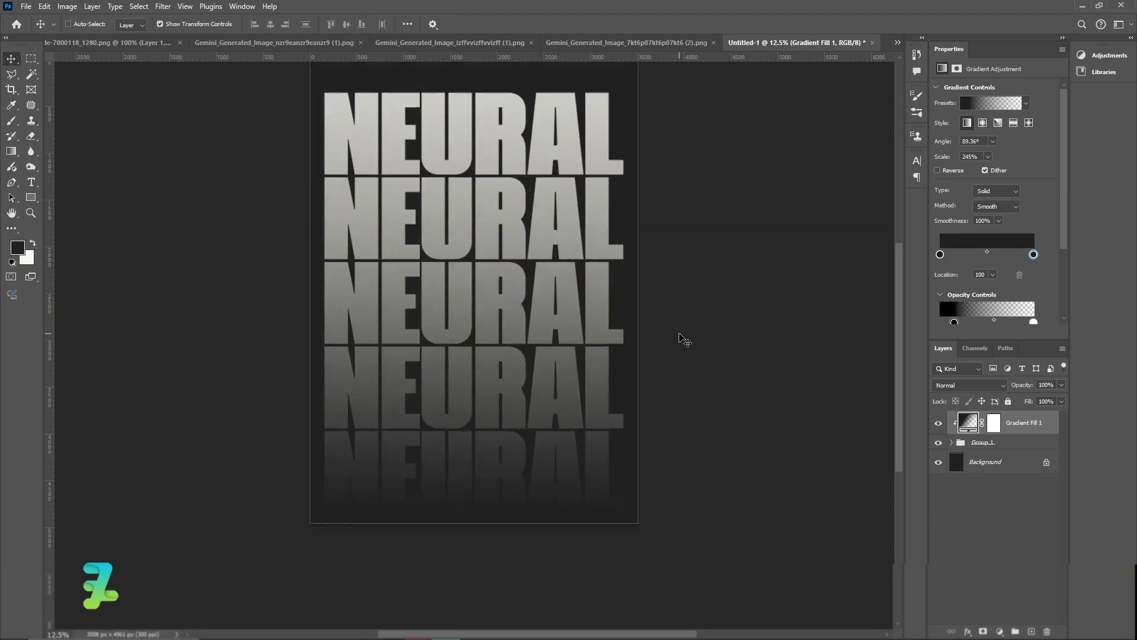
scroll(679, 333, "up", 1)
scroll(680, 333, "down", 2)
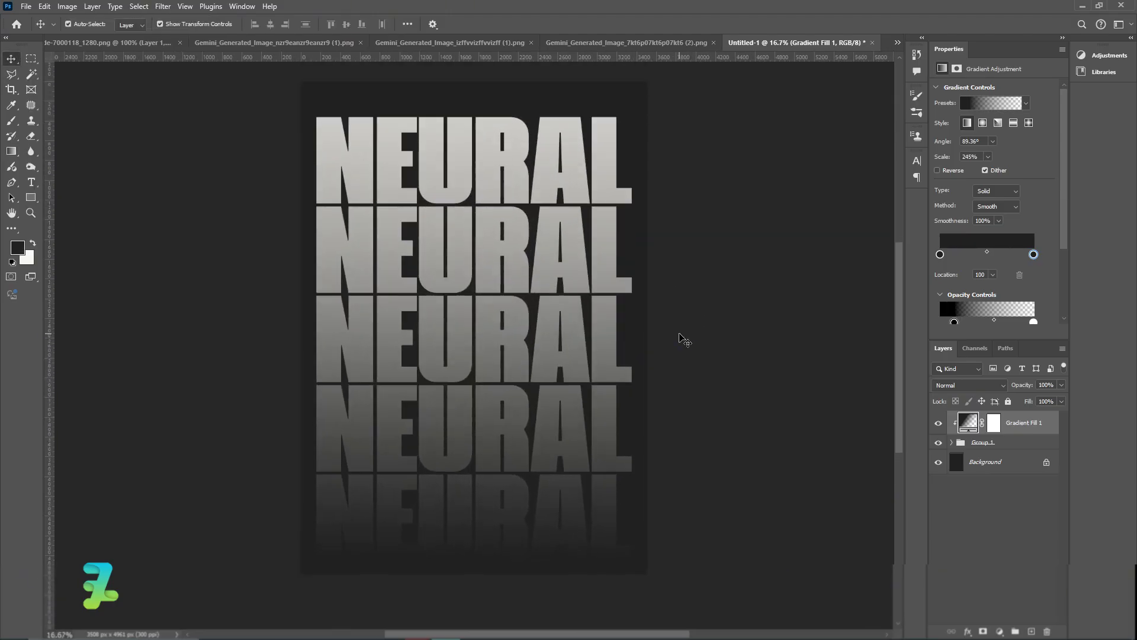
scroll(682, 335, "up", 1)
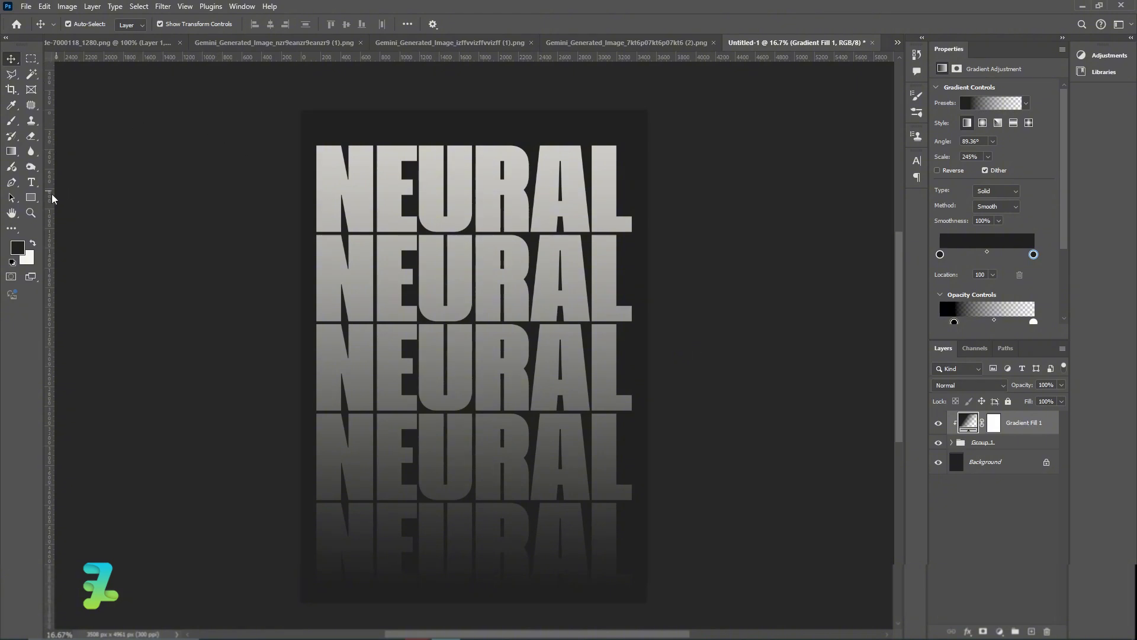
left_click(29, 185)
left_click(404, 131)
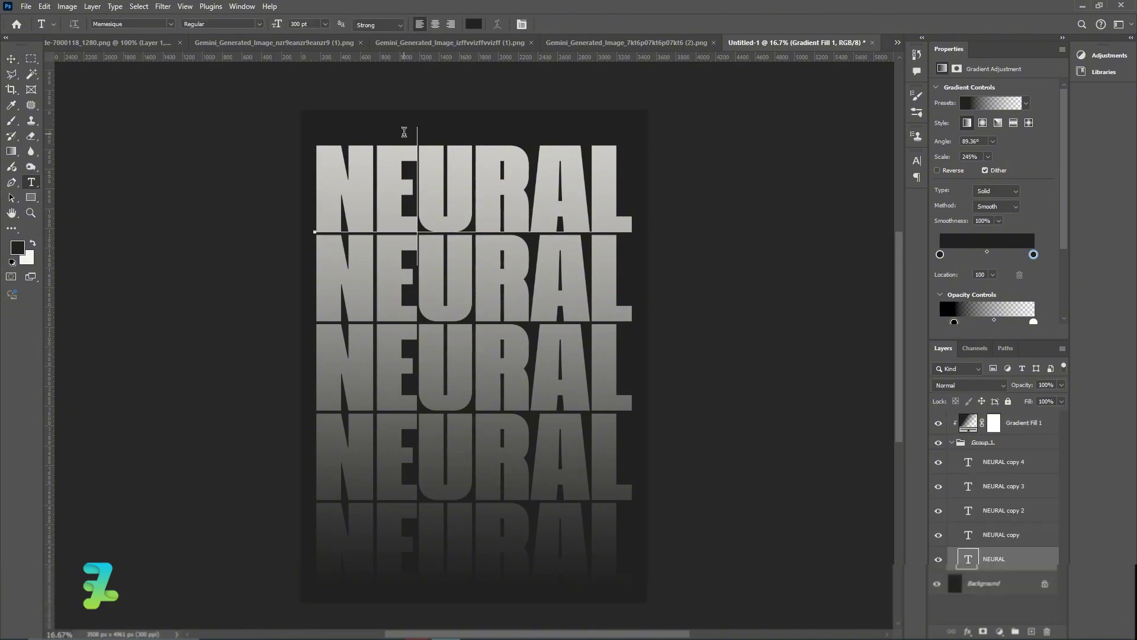
left_click(11, 58)
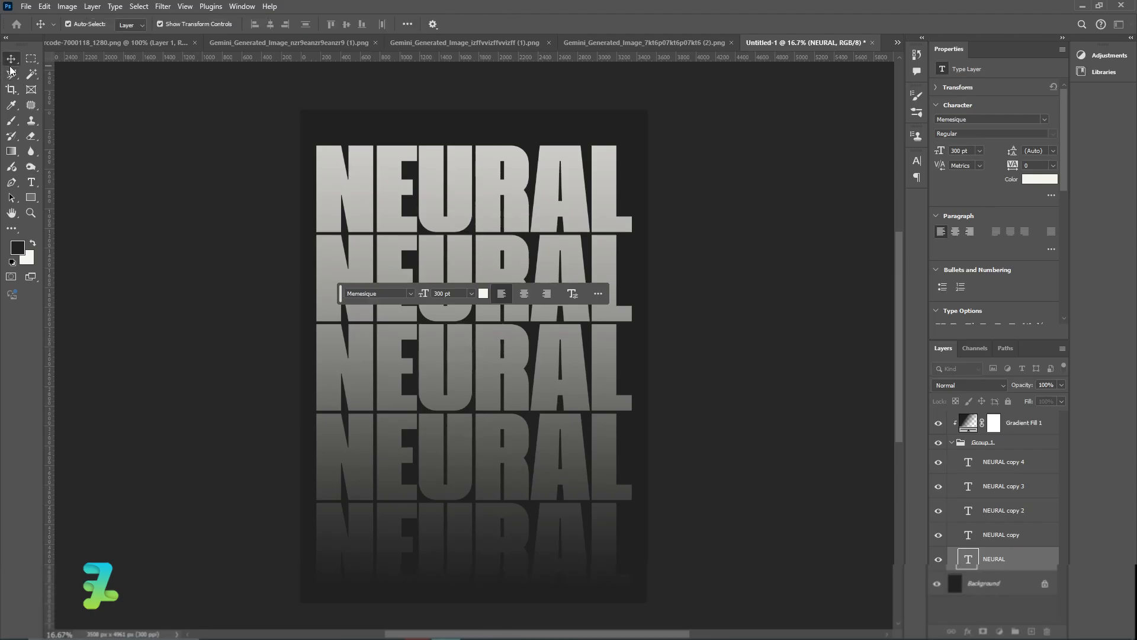
left_click(955, 448)
left_click(952, 443)
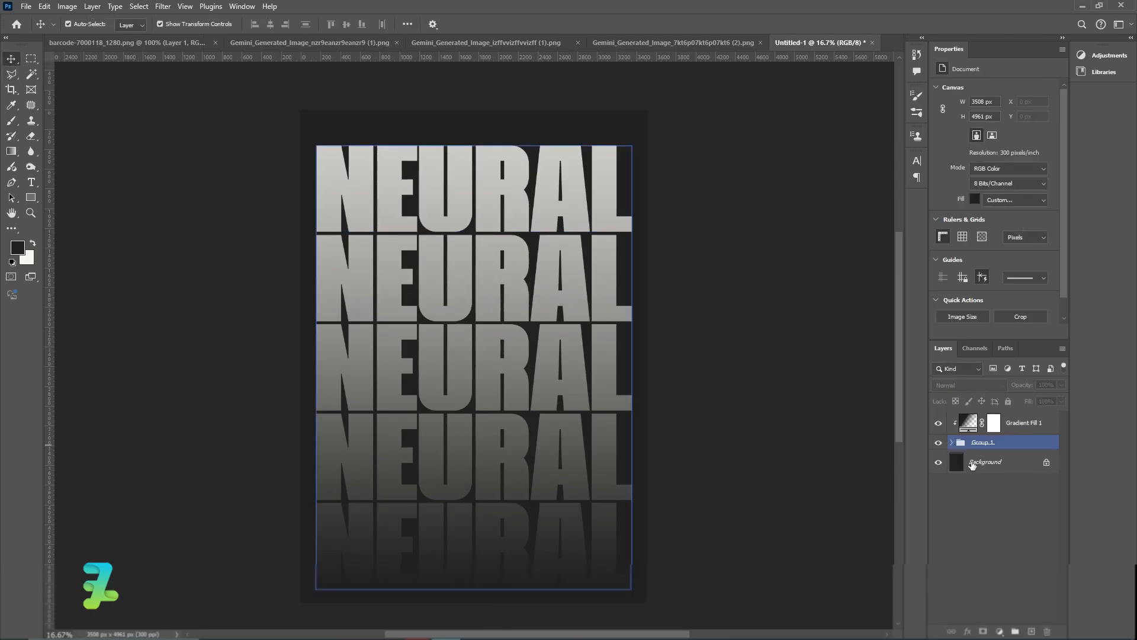
- Add a new layer above the gradient fill and insert the paragraph starting "An experimental device designed to house the human mind in suspension" as text
left_click(1034, 424)
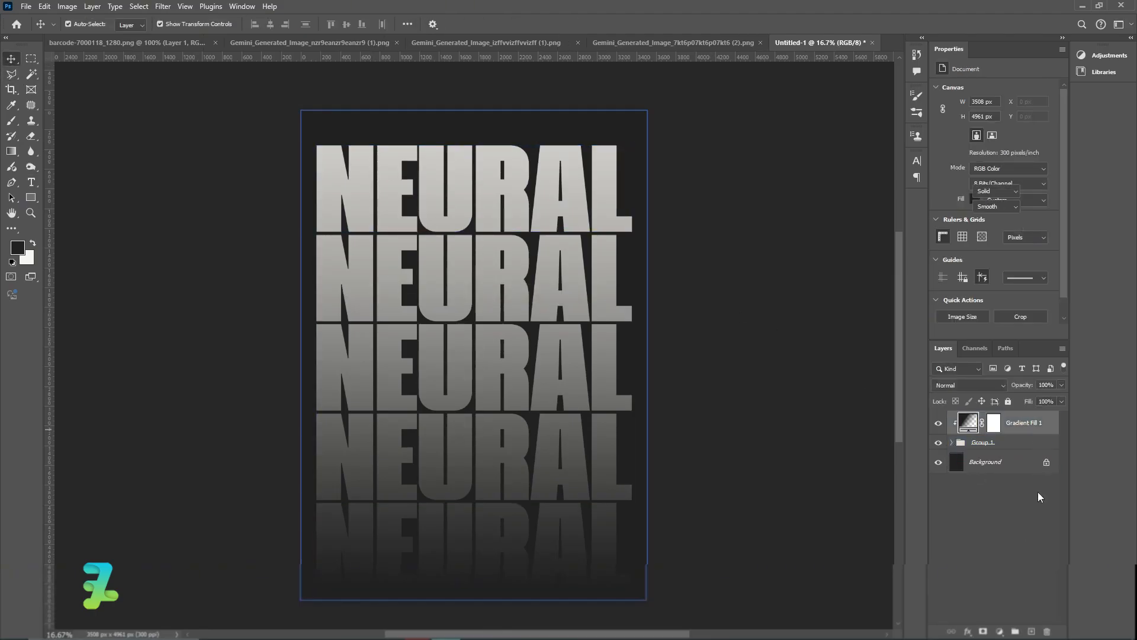
left_click(1031, 632)
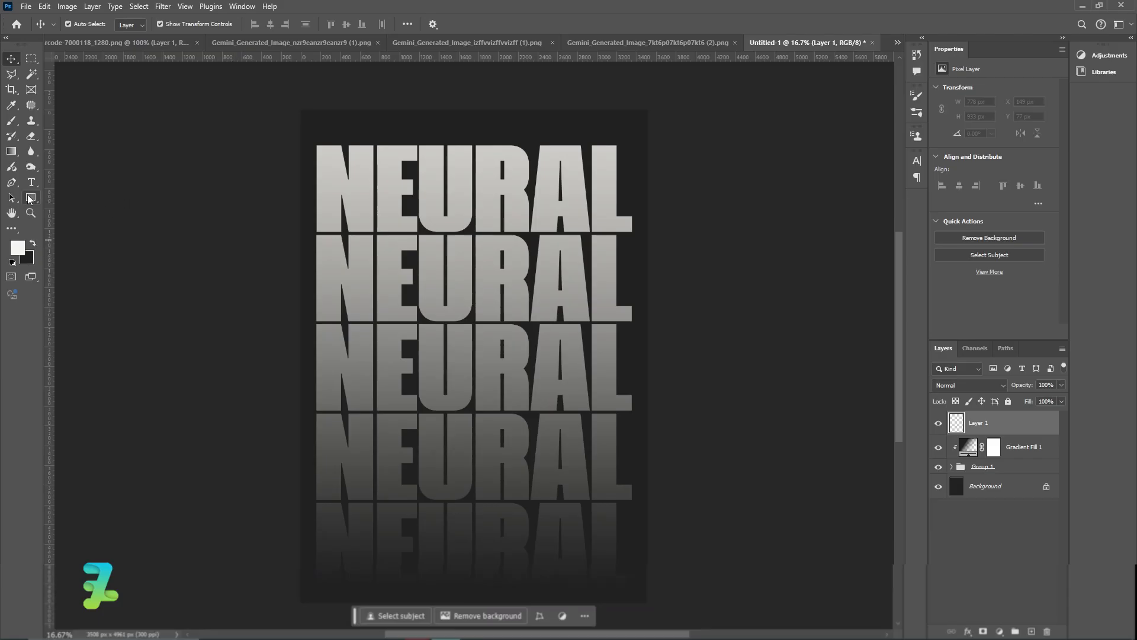
left_click(32, 187)
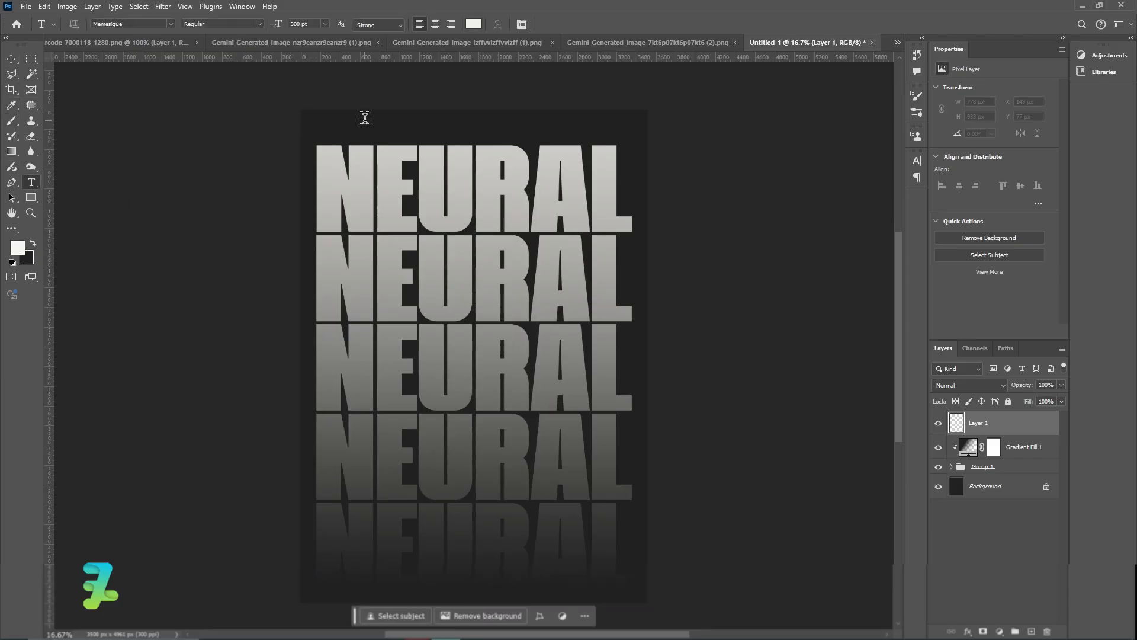
left_click(367, 123)
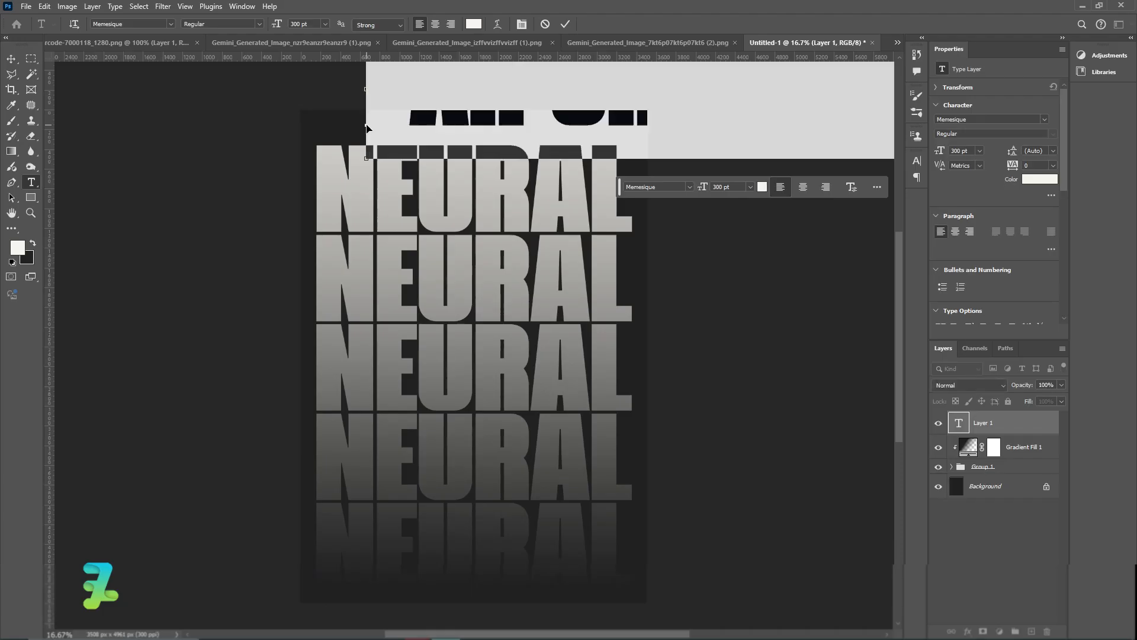
- Format the paragraph in SF Pro Semibold at 12 pt and commit the text
left_click(169, 25)
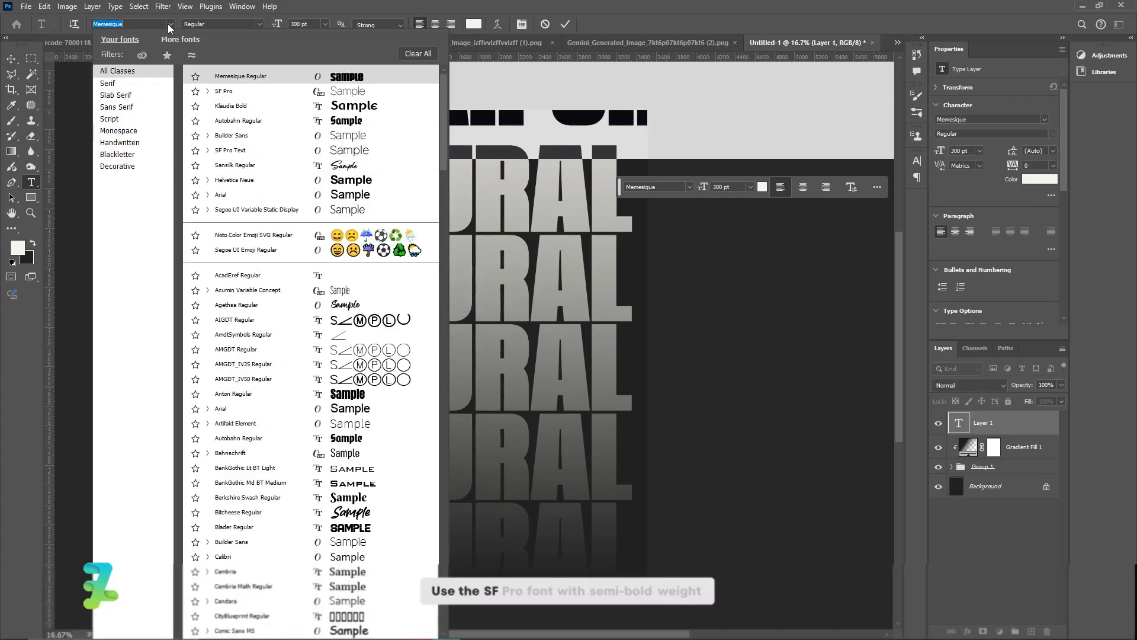
left_click(313, 91)
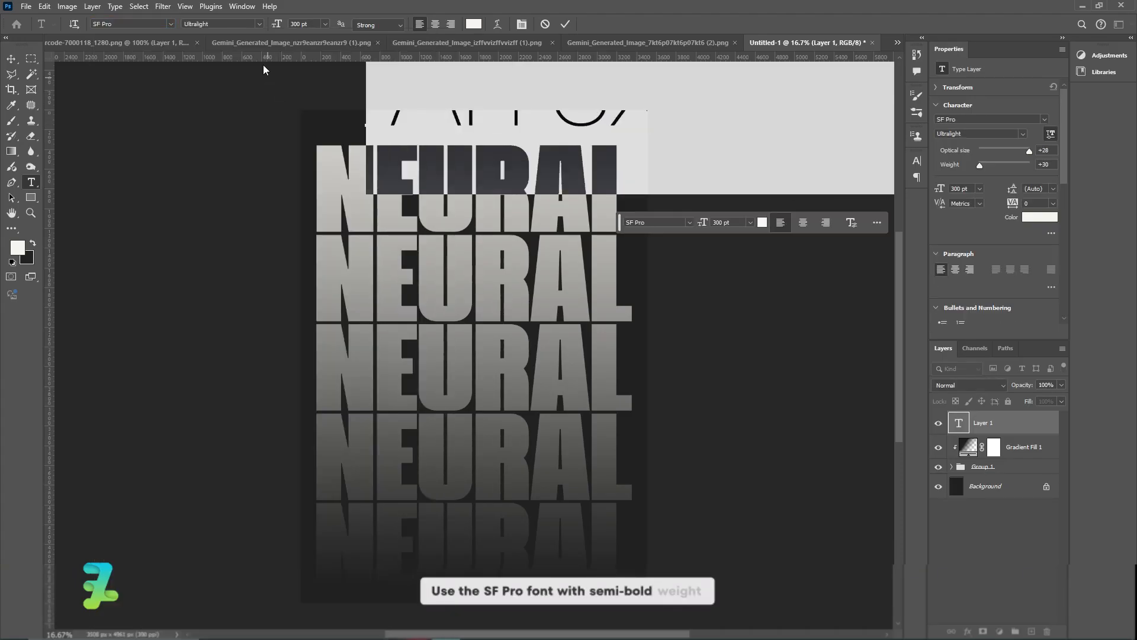
left_click(254, 21)
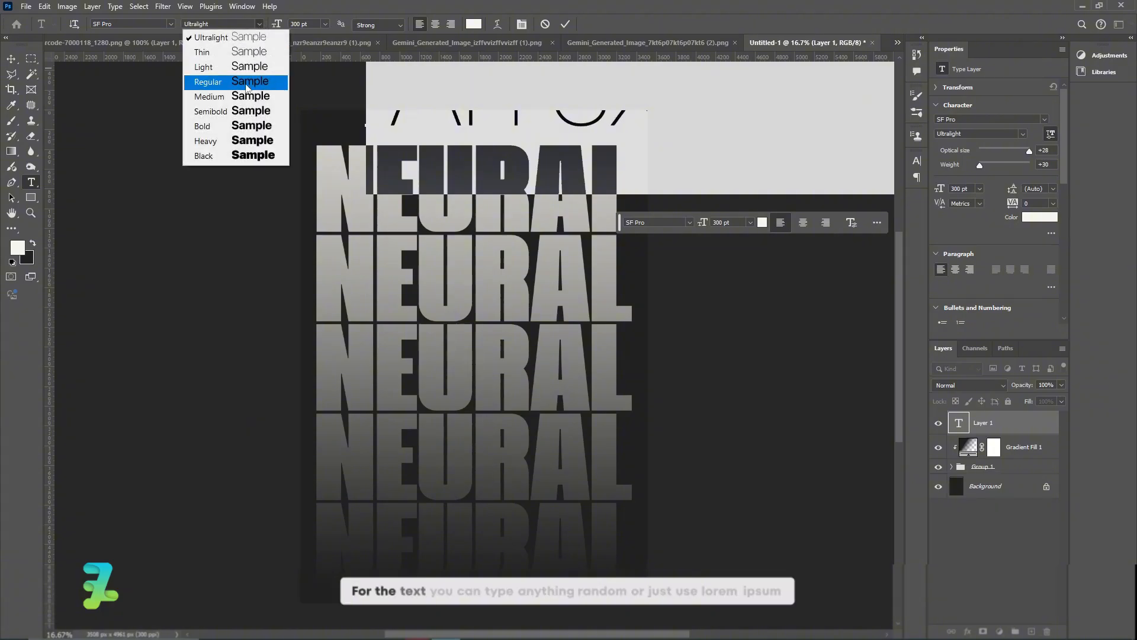
left_click(248, 113)
left_click(325, 24)
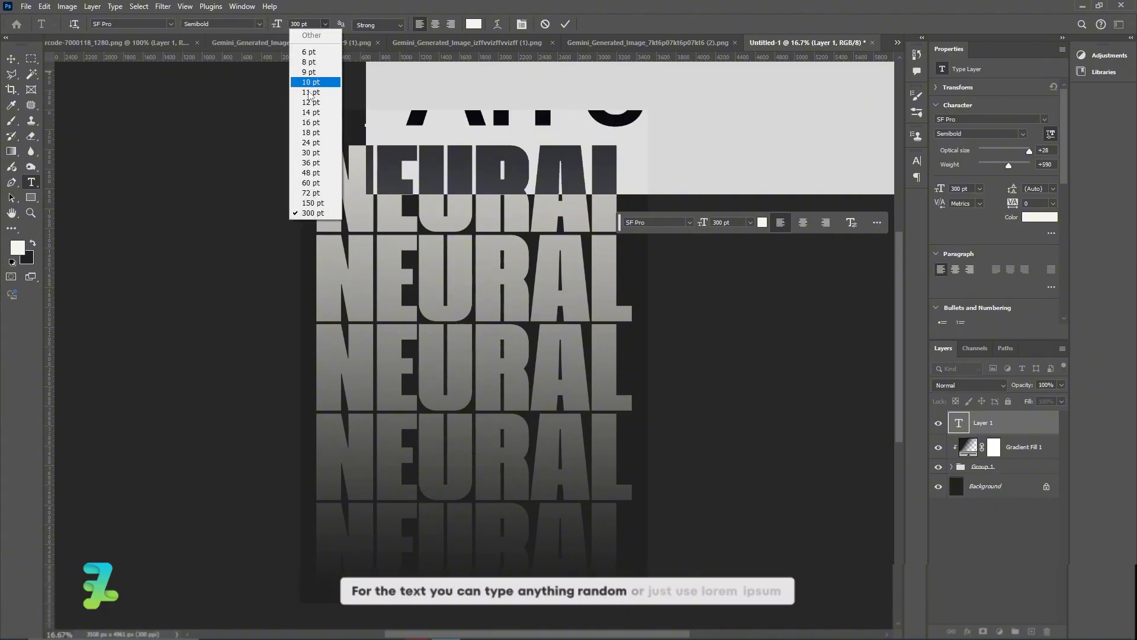
left_click(308, 105)
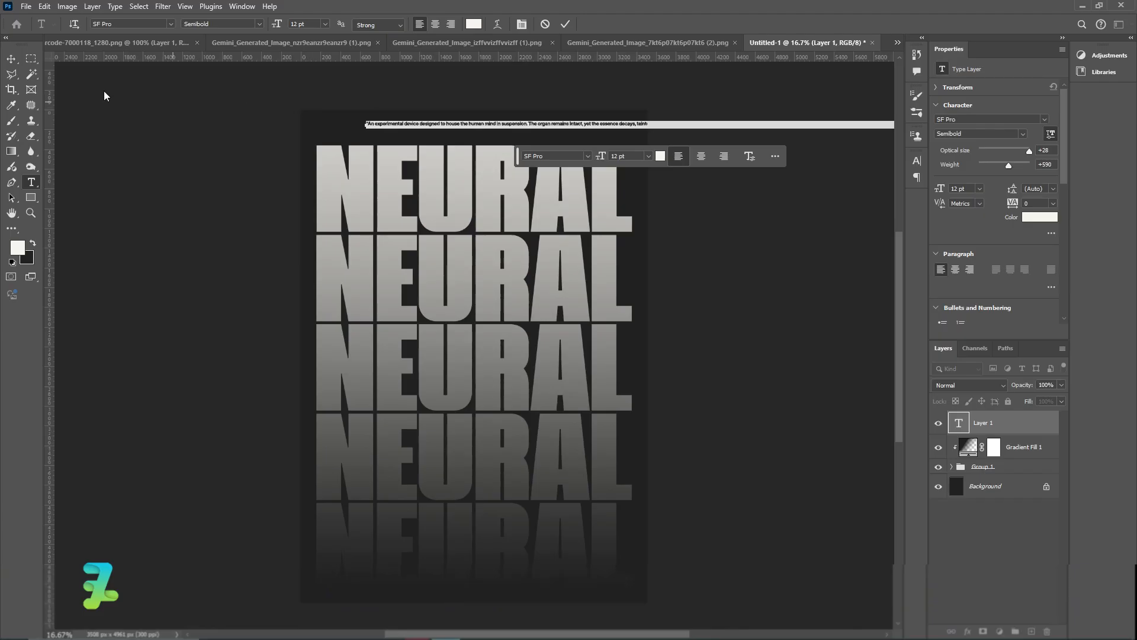
left_click(15, 61)
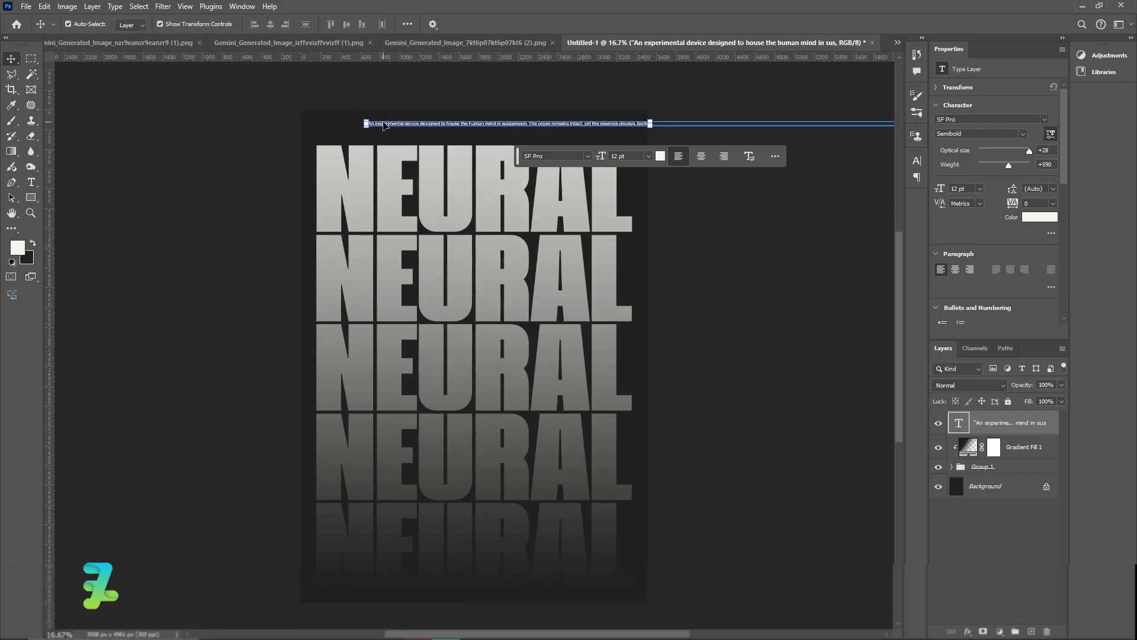
- Move the paragraph onto the bottom NEURAL row, flush with its left edge, and break the line after "tainted by a system"
left_click_drag(384, 127, 337, 541)
double_click(476, 538)
key("ctrl+a")
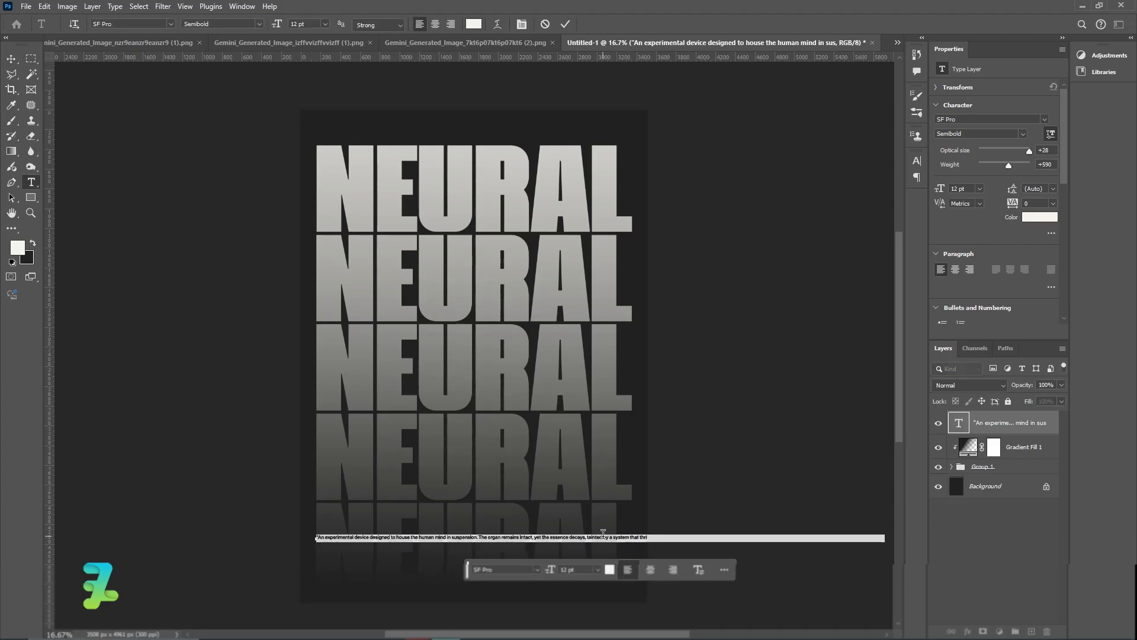
left_click(630, 536)
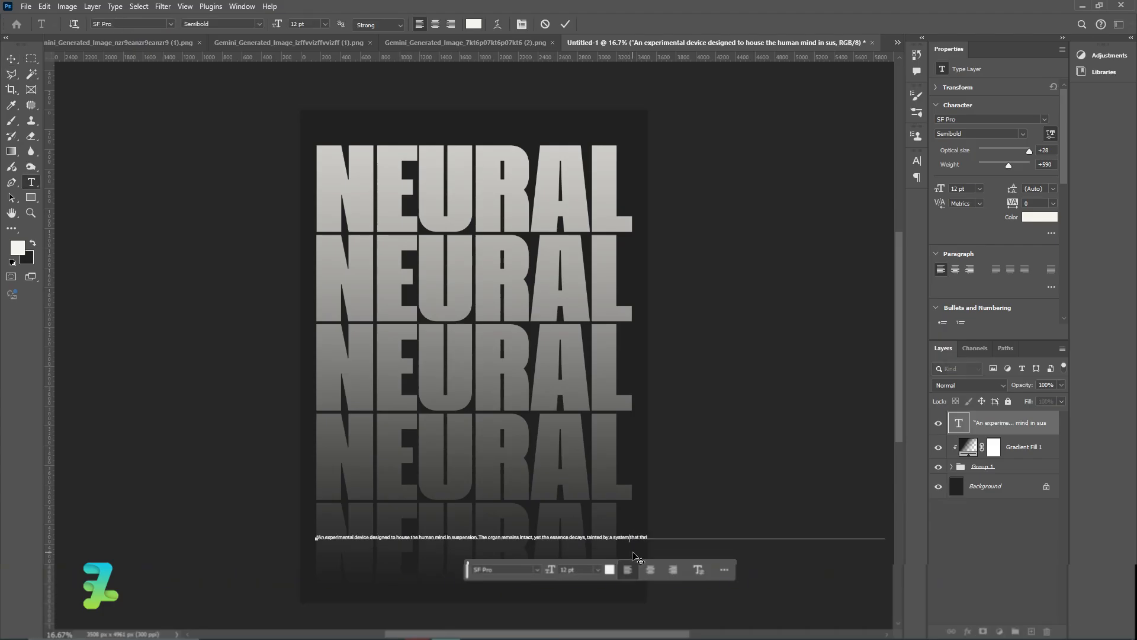
key("Return")
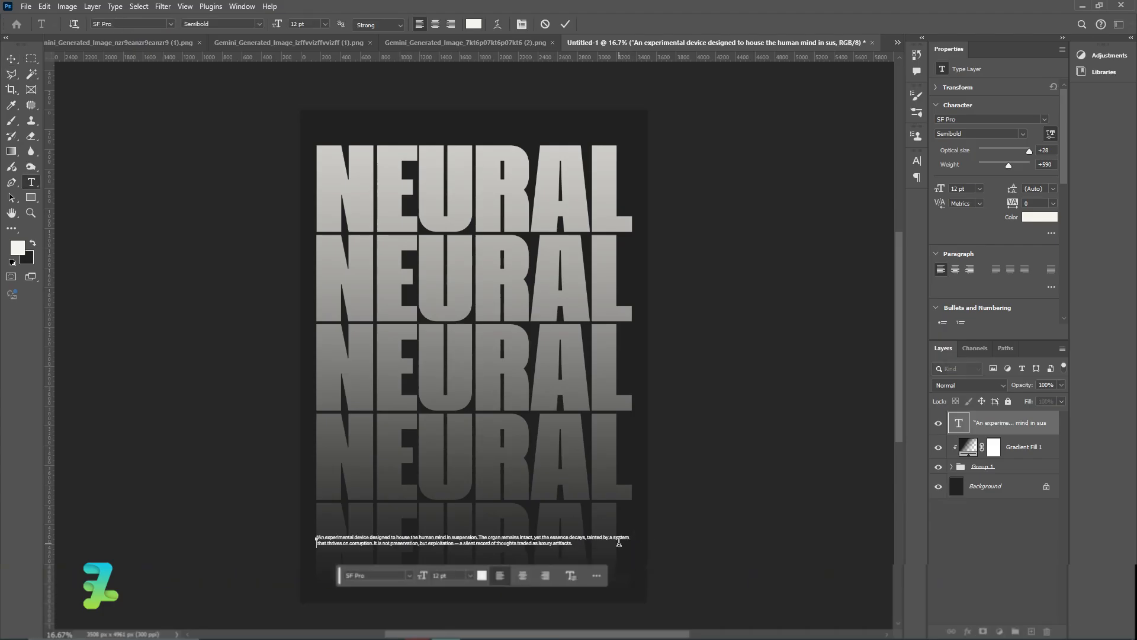
key("Delete")
left_click(7, 59)
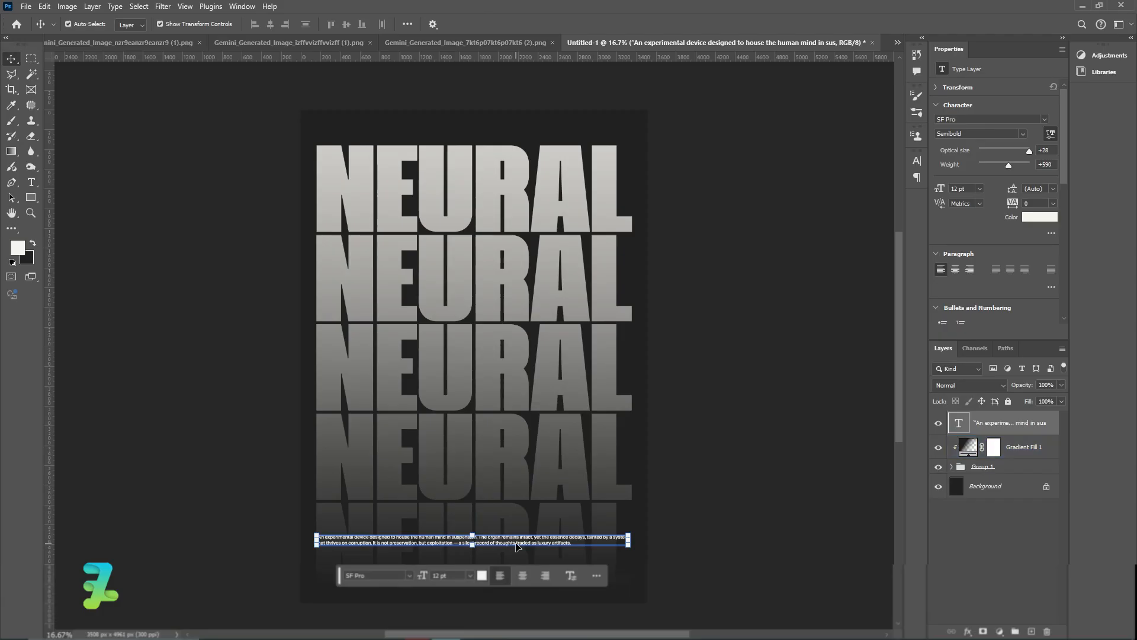
- Split the paragraph into four lines by adding breaks after "in suspension." and "but exploitation —"
double_click(551, 538)
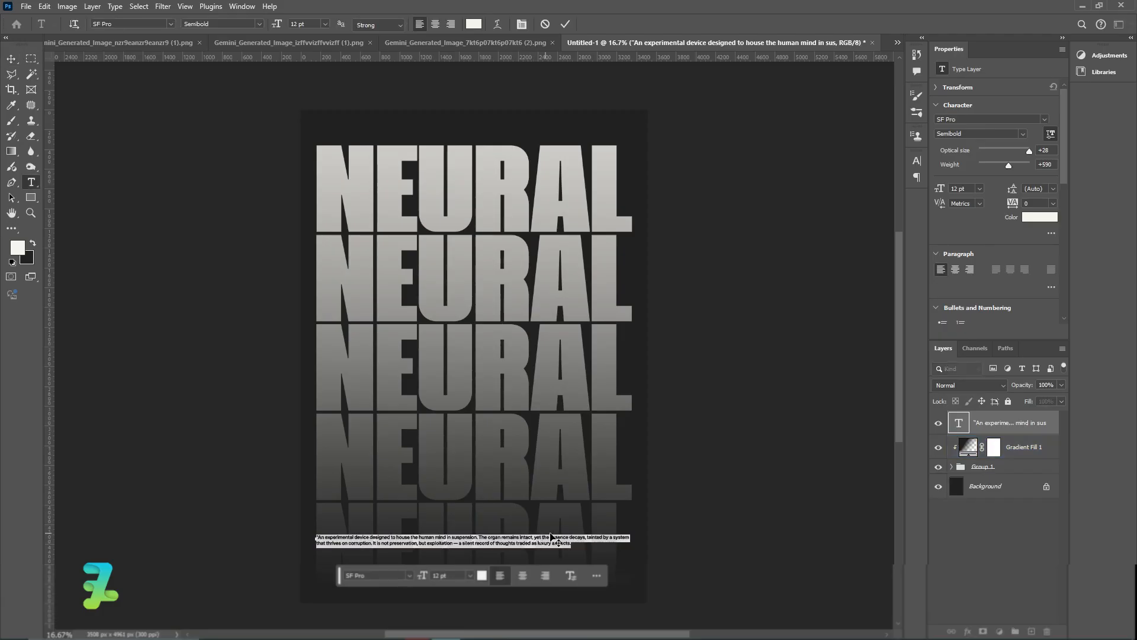
left_click(540, 533)
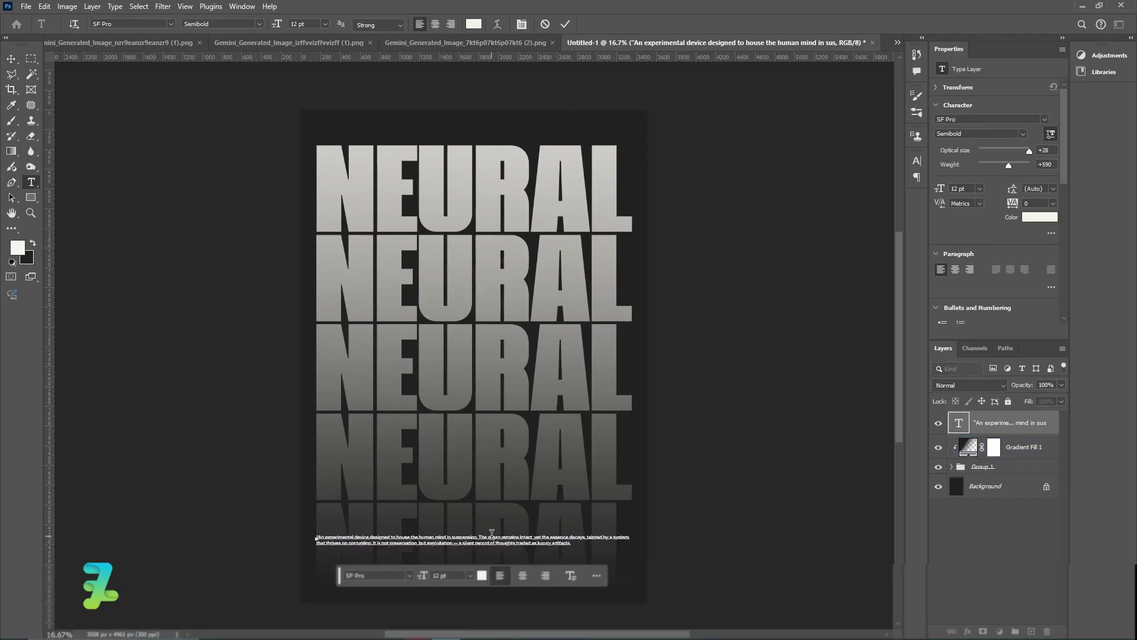
left_click(478, 537)
key("Return")
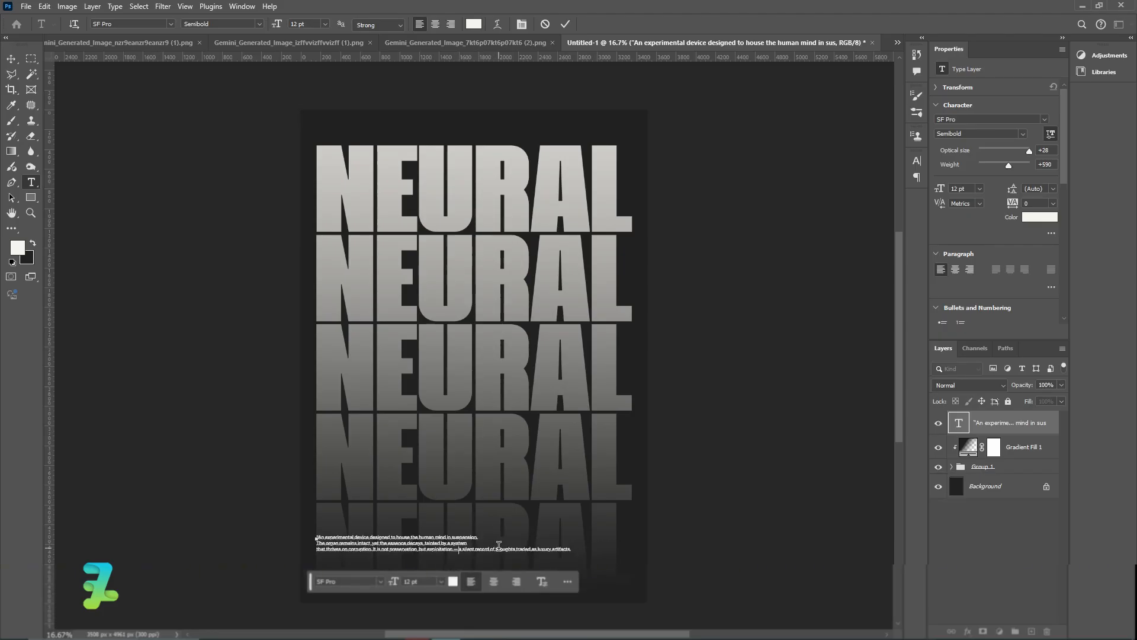
key("Return")
scroll(475, 447, "down", 3)
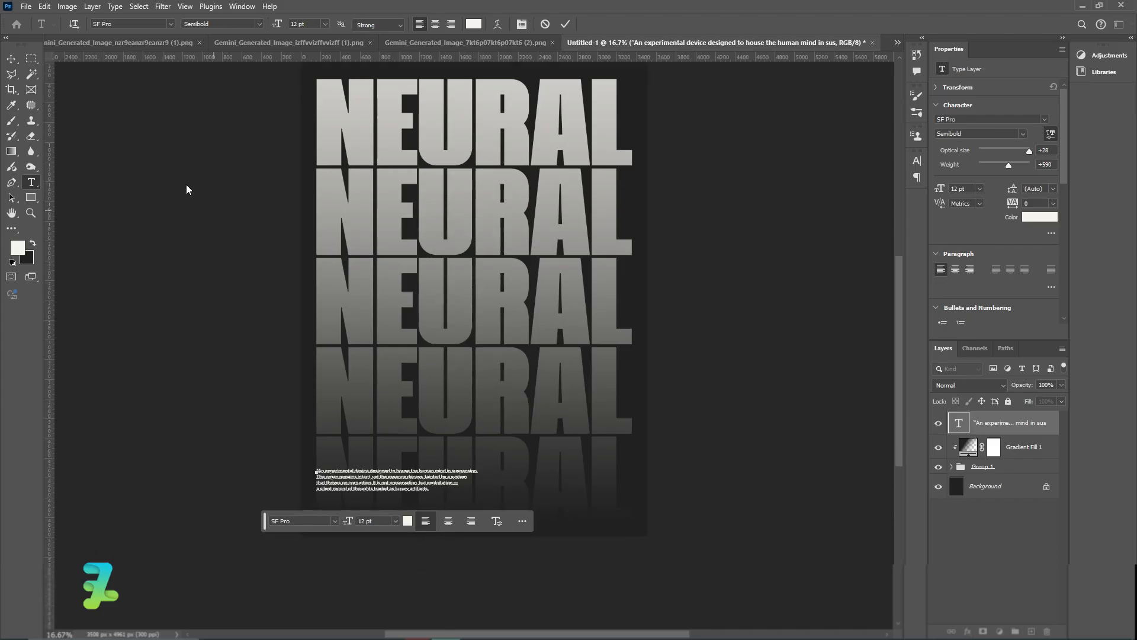
left_click(11, 58)
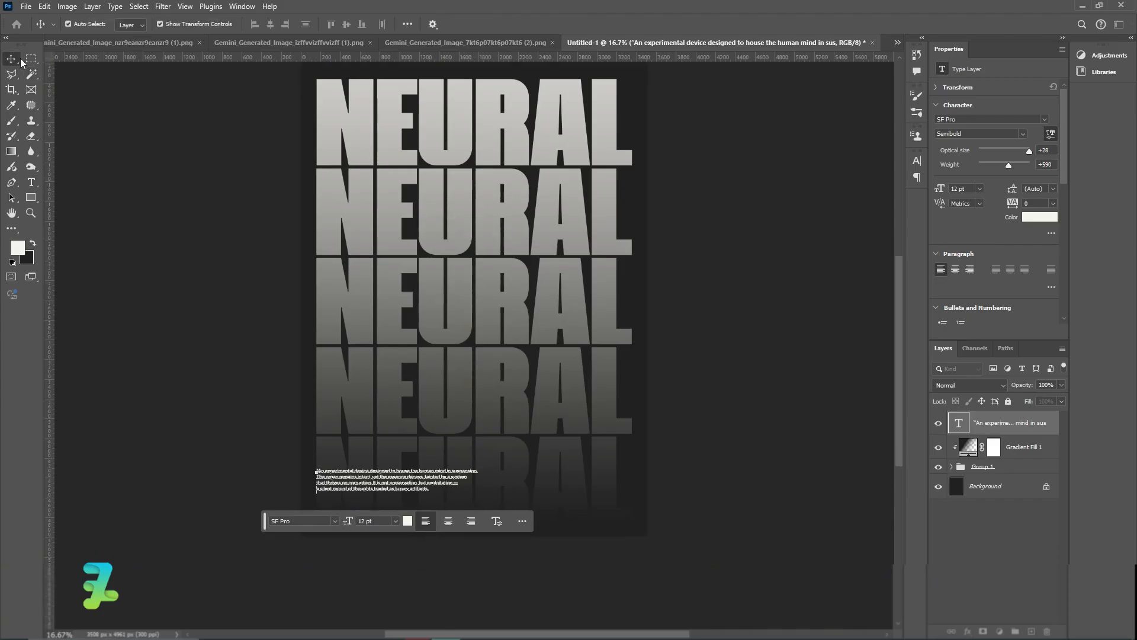
left_click(101, 241)
- Nudge the four-line paragraph slightly down and to the right, inset from the NEURAL stack's left edge, and deselect it
scroll(192, 280, "down", 1)
key("ctrl+plus")
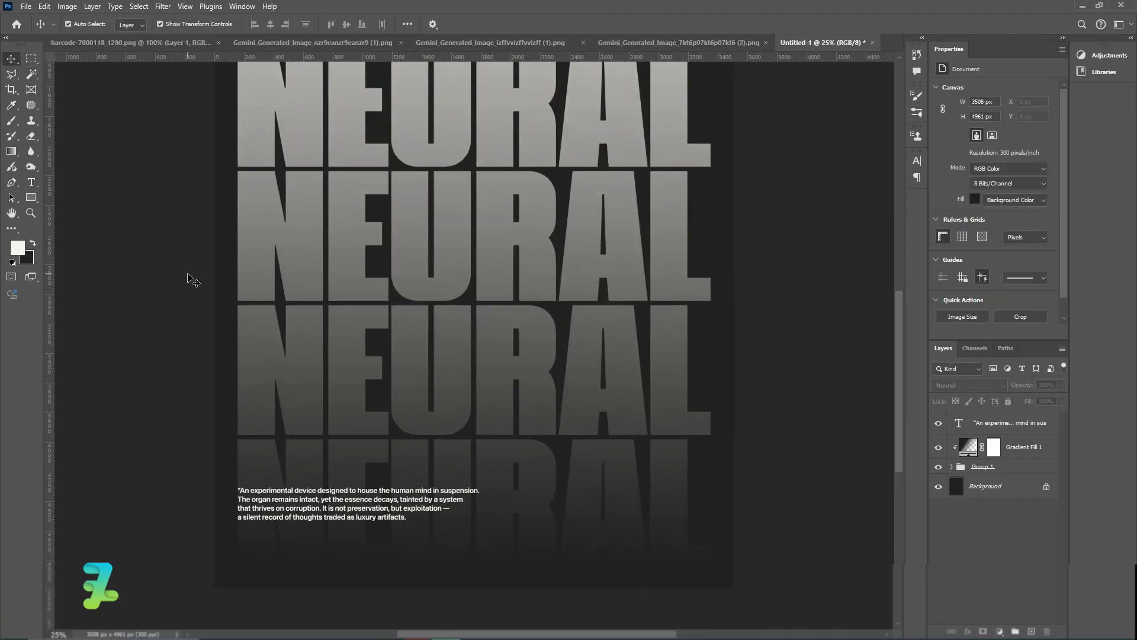
mouse_move(332, 504)
left_mouse_down()
mouse_move(338, 495)
mouse_move(342, 521)
left_mouse_up()
left_click(145, 337)
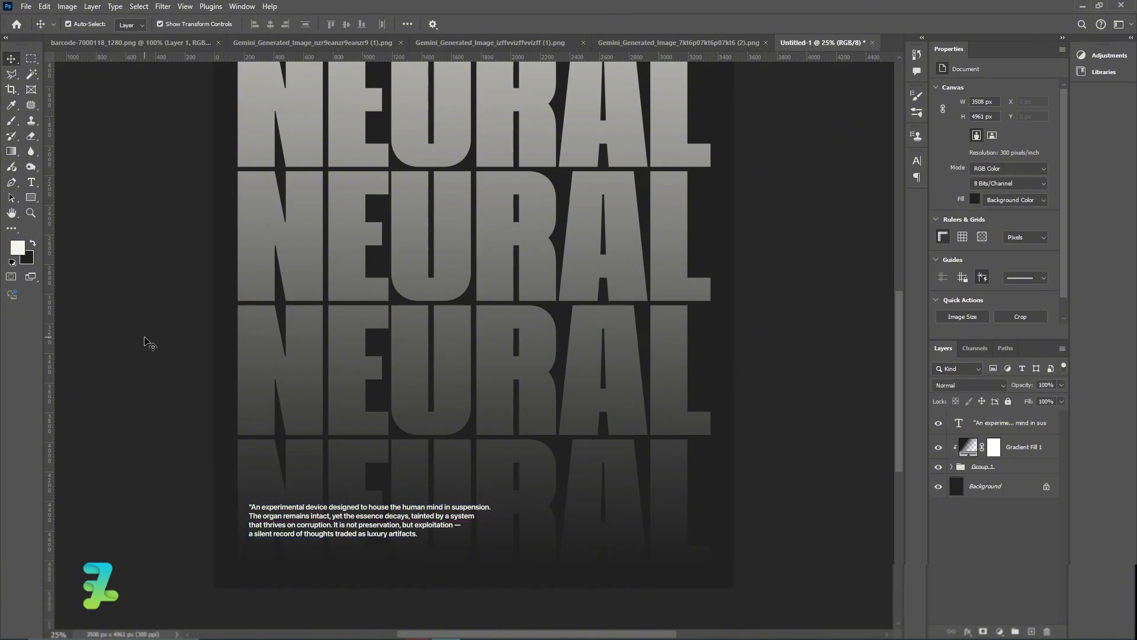
- Bring the first generated image, the white-edged brain pouch, into the poster document and close its source window
scroll(148, 339, "up", 2)
key("ctrl+minus")
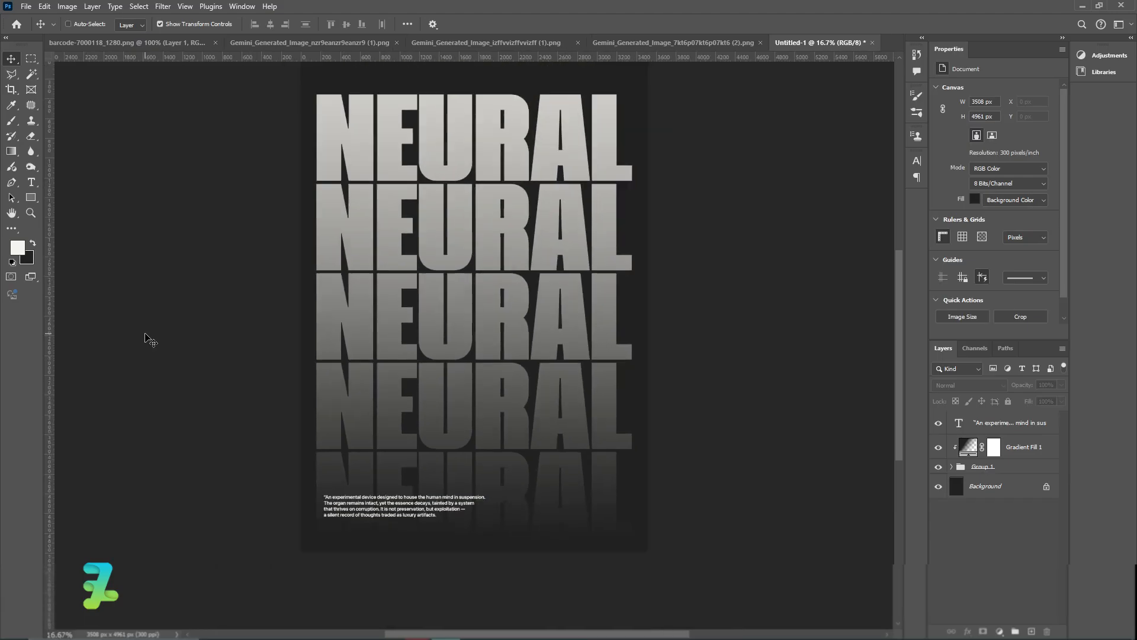
left_click(275, 44)
right_click(275, 43)
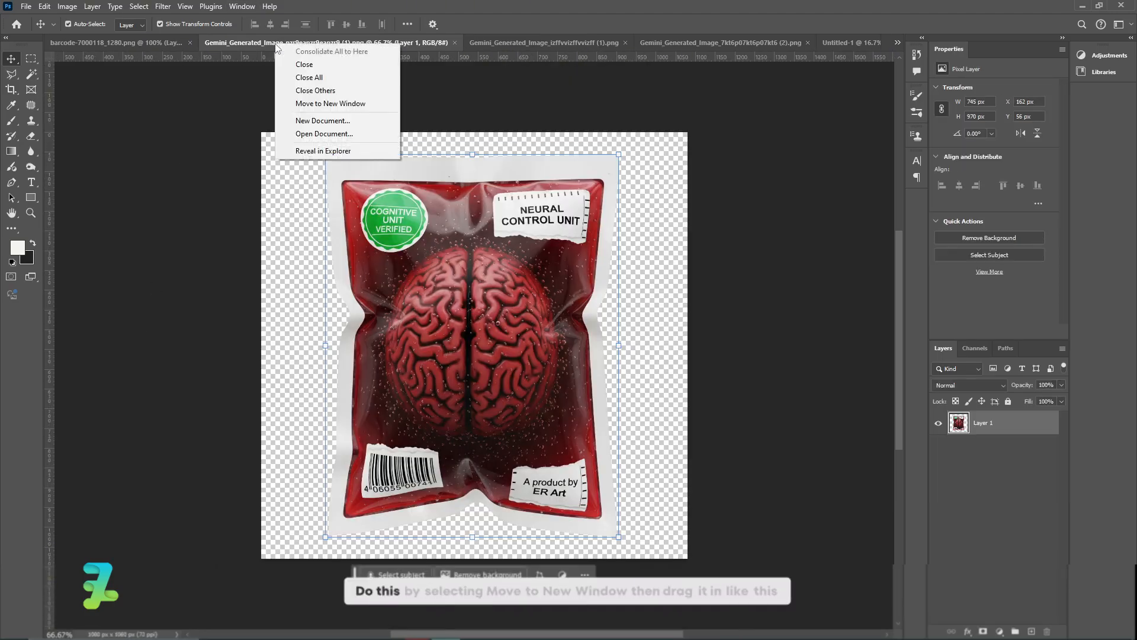
left_click(317, 100)
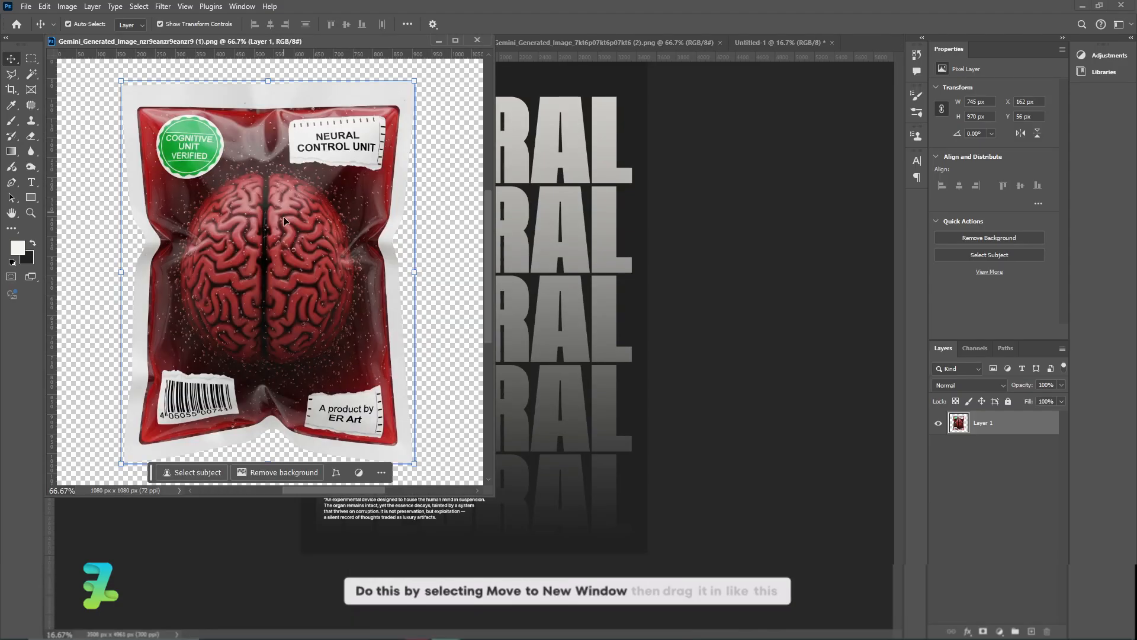
left_click_drag(285, 221, 397, 380)
left_click(482, 44)
- Enlarge the white-edged pouch to about 305% and center it horizontally on the poster canvas
key("ctrl+t")
left_click_drag(452, 356, 634, 178)
left_click_drag(515, 304, 457, 299)
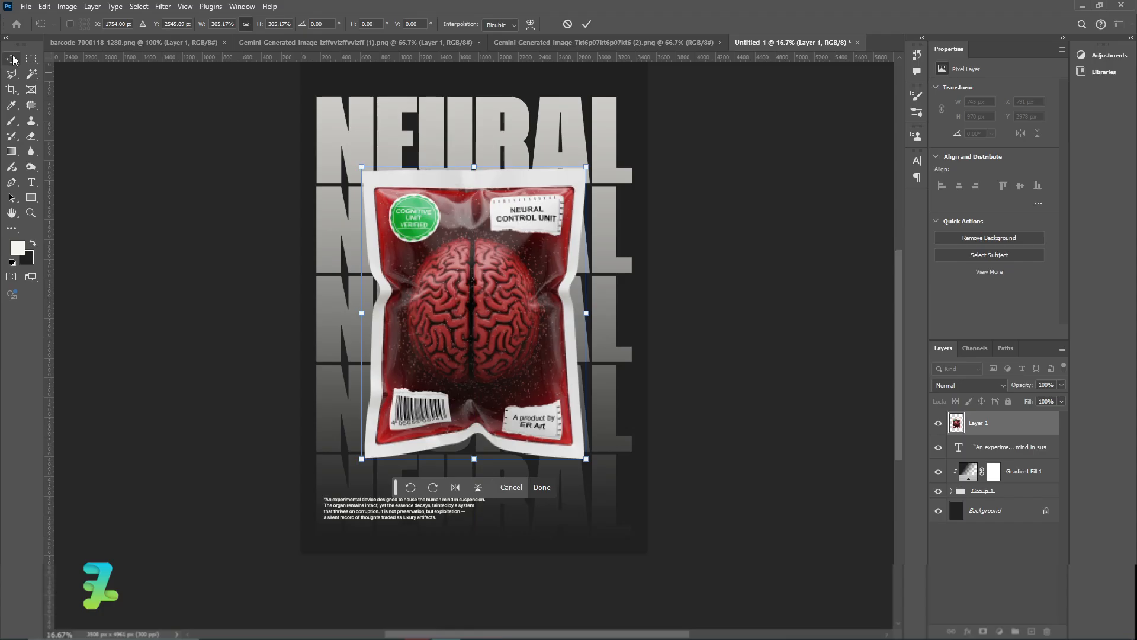
left_click(12, 59)
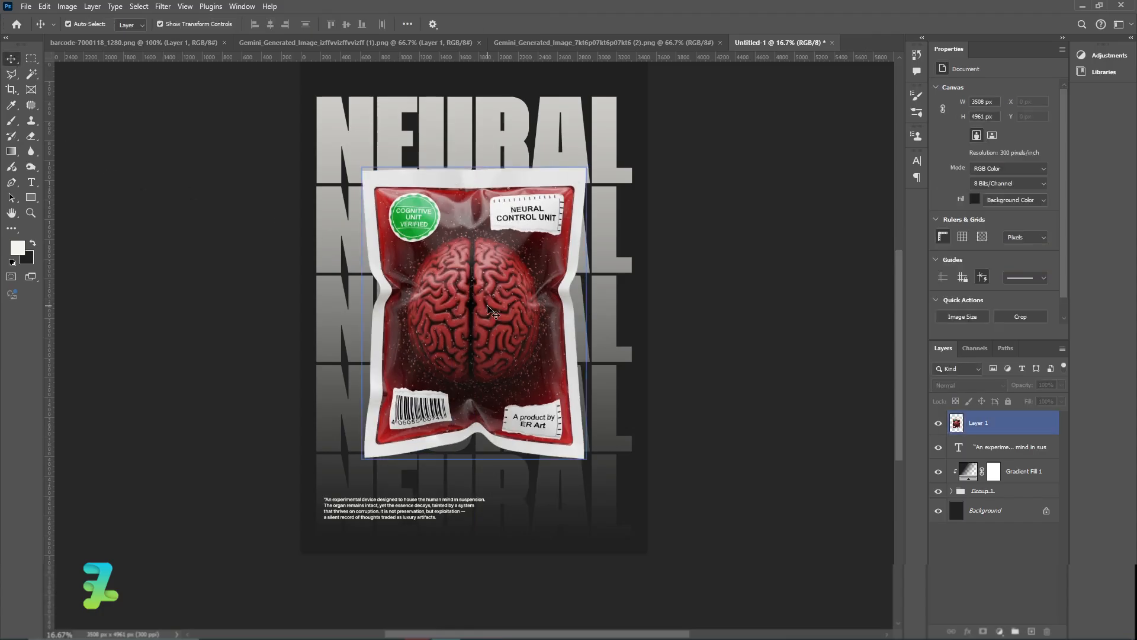
key("ctrl+a")
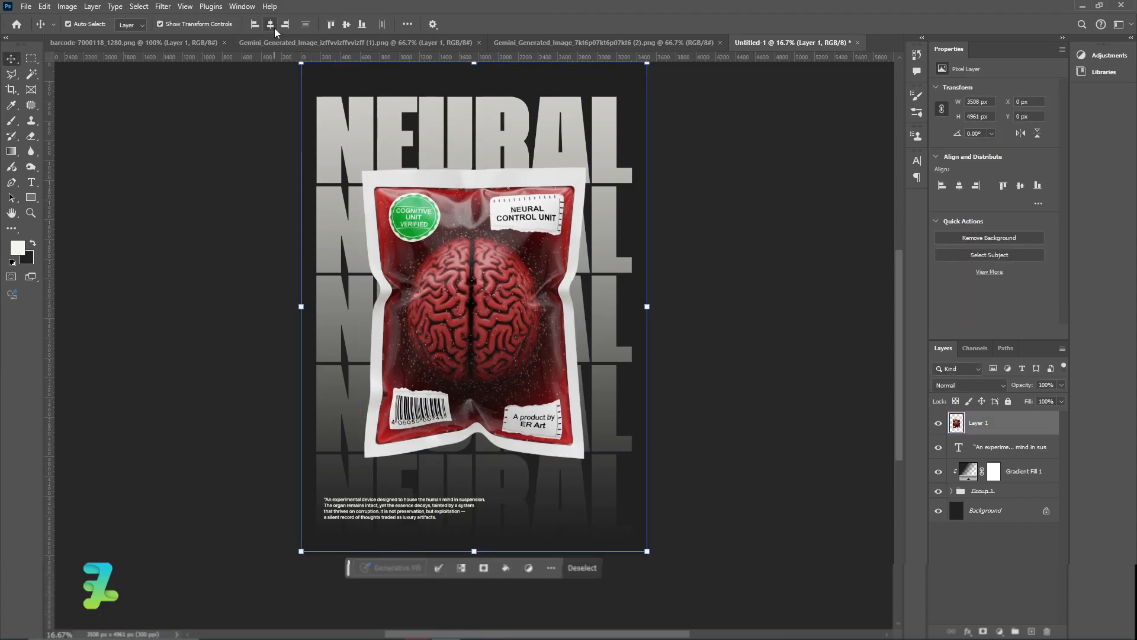
key("ctrl+d")
left_click(947, 579)
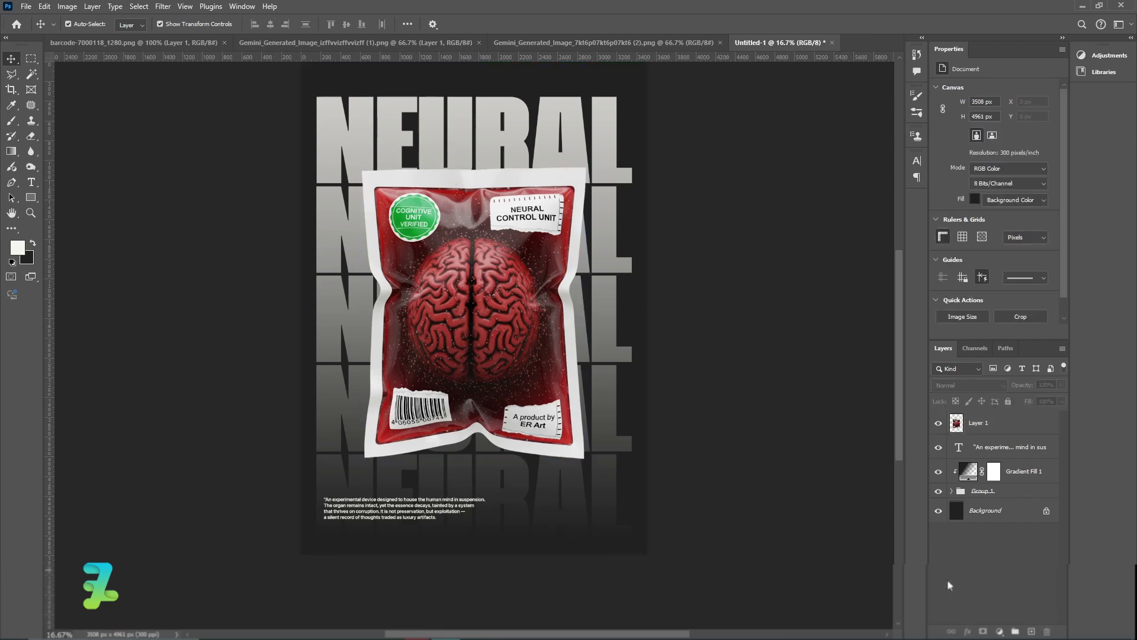
- Add a Brightness/Contrast adjustment clipped to the large pouch, with brightness -86 and contrast -41
left_click(979, 422)
left_click(1000, 632)
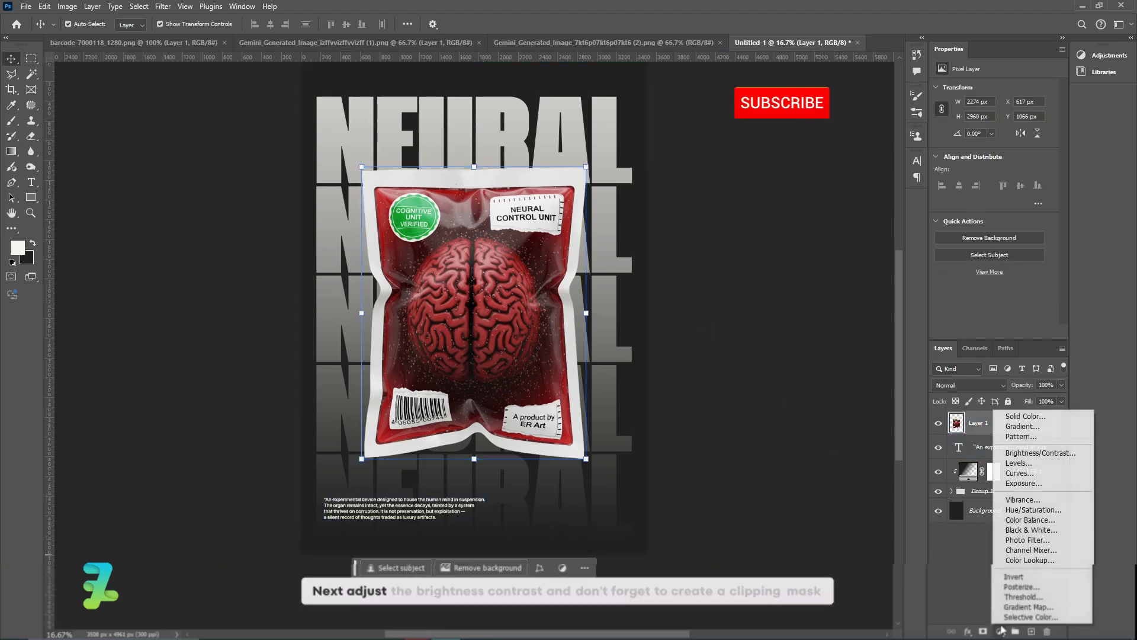
left_click(1042, 453)
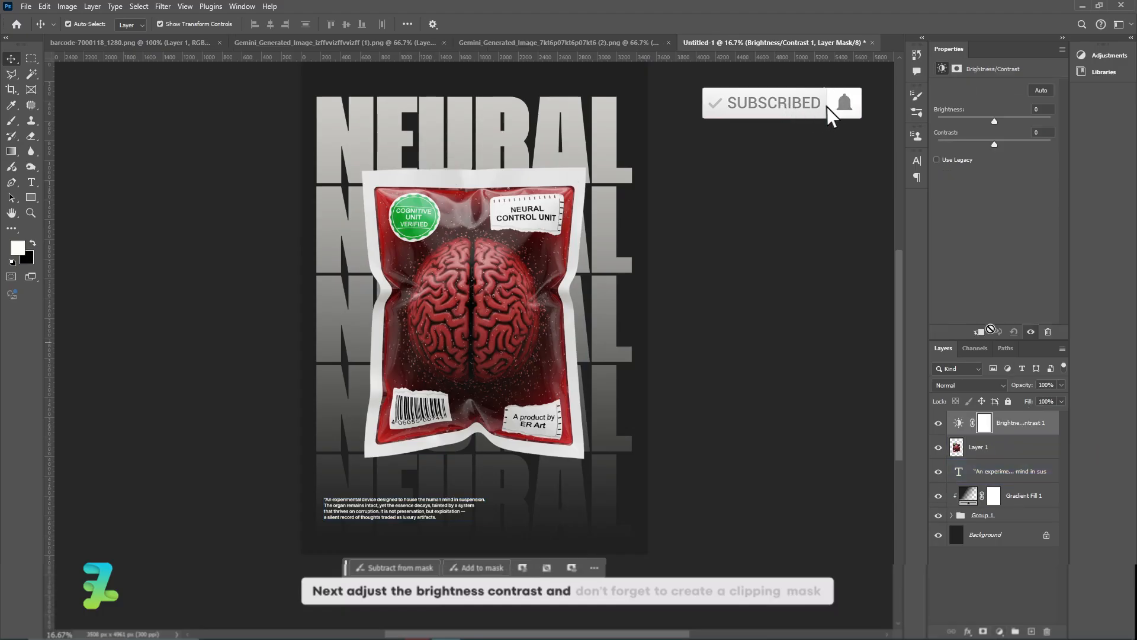
left_click(981, 332)
left_click_drag(994, 121, 969, 144)
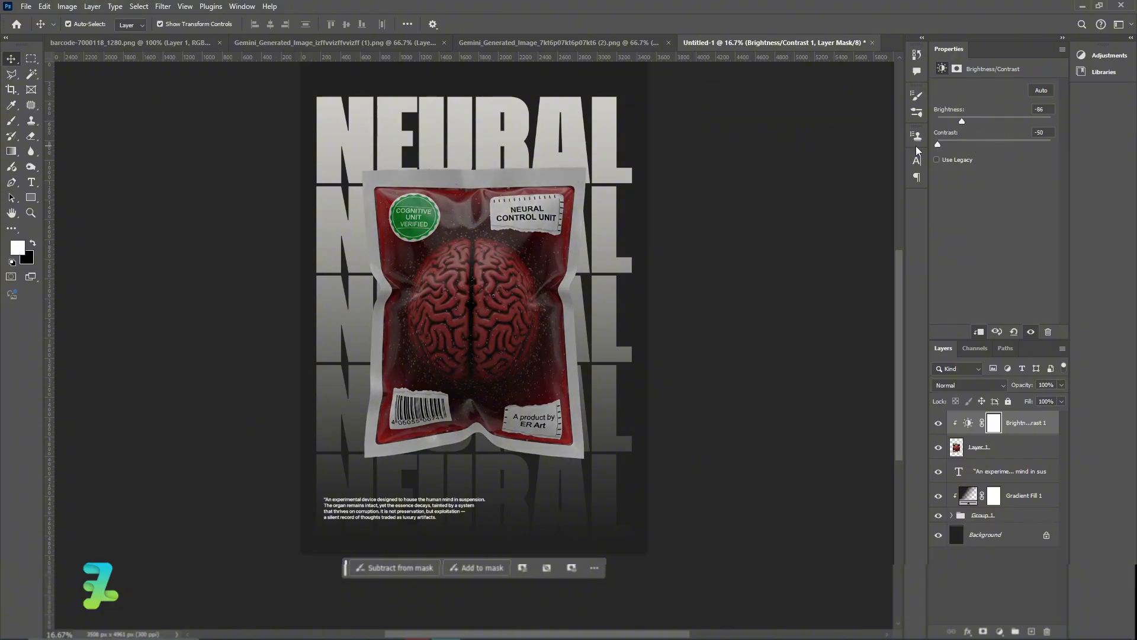
- Add an Exposure adjustment clipped to the large pouch, with exposure +0.03, offset -0.0079 and gamma correction 0.81
left_click(1000, 631)
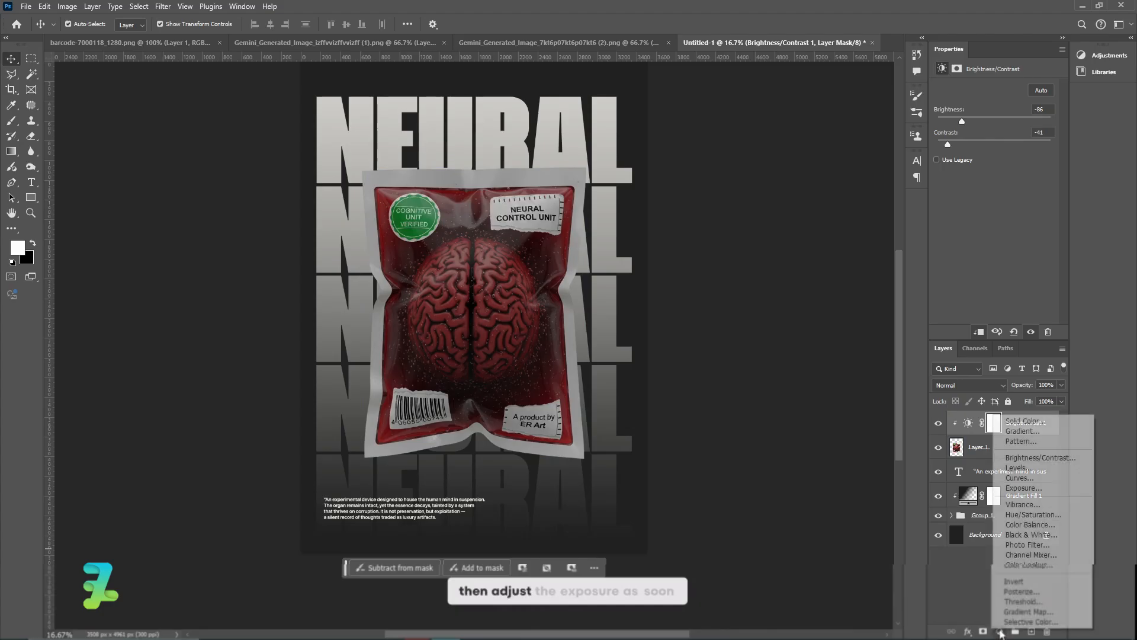
left_click(1020, 488)
left_click(981, 333)
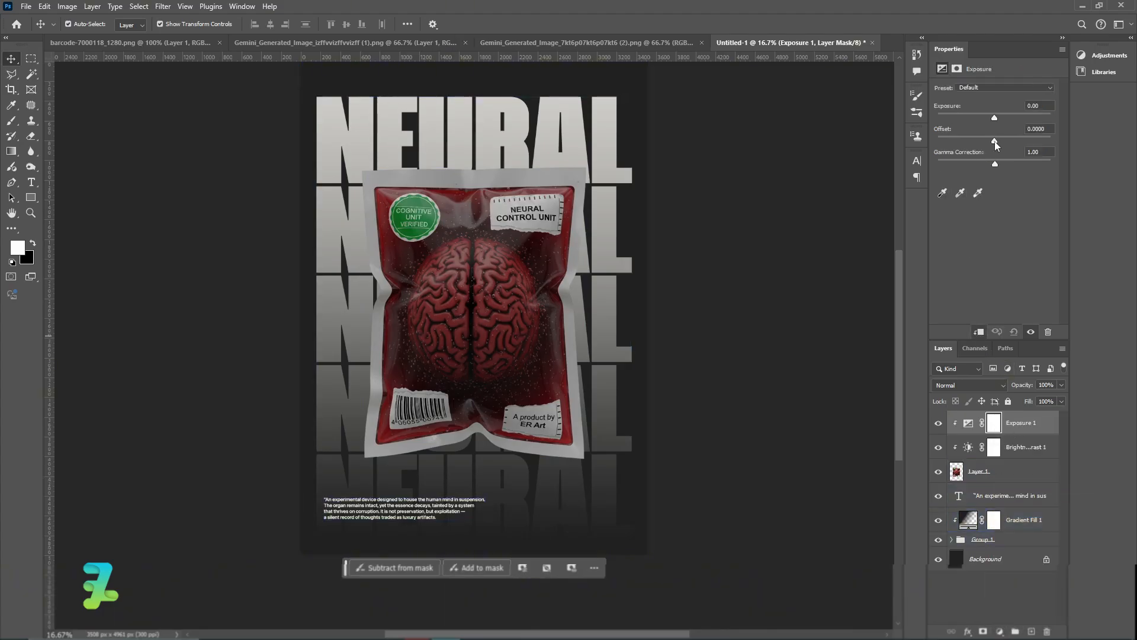
left_click_drag(994, 141, 1006, 166)
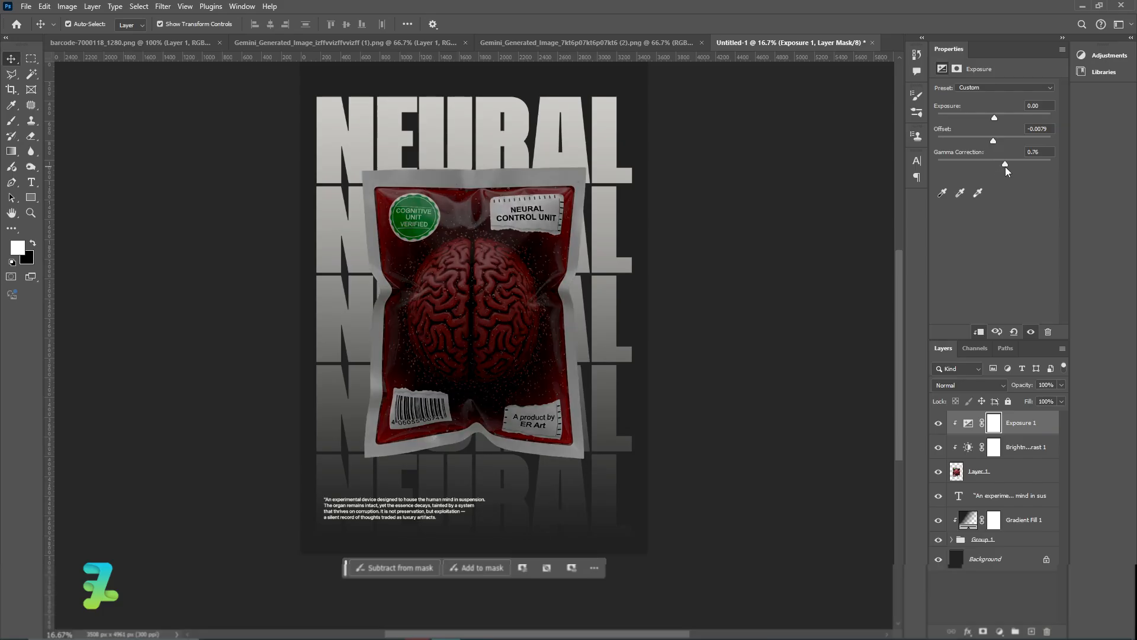
mouse_move(996, 118)
left_mouse_down()
mouse_move(980, 117)
mouse_move(995, 119)
left_mouse_up()
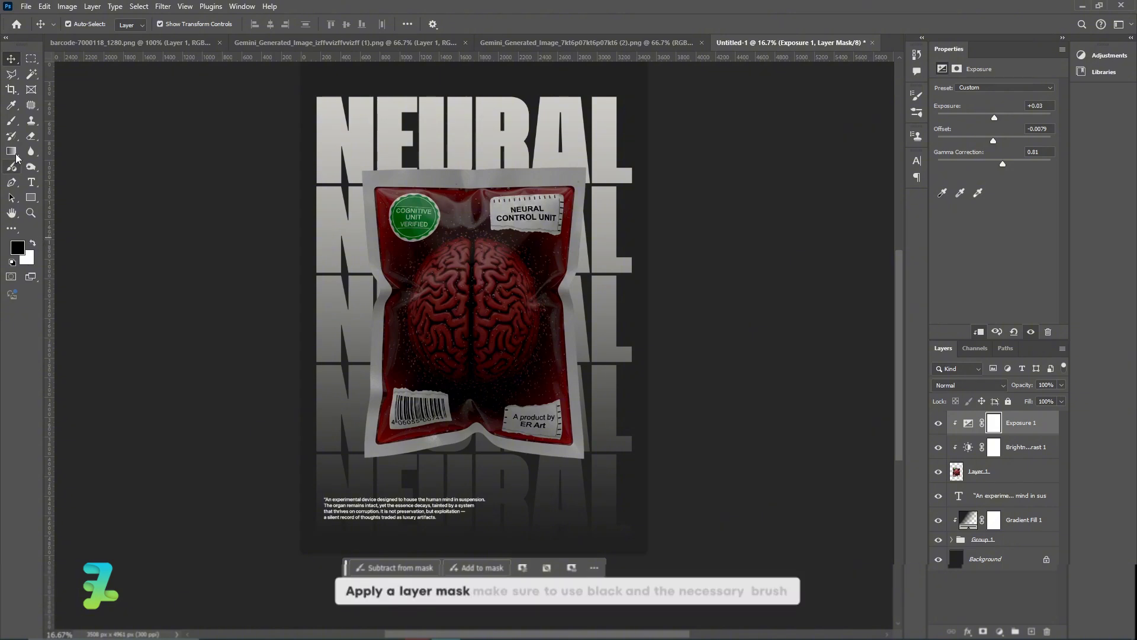
- Paint over the brain in black on the Exposure mask with a soft round 190 px brush to brighten the center
left_click(11, 119)
left_click(83, 26)
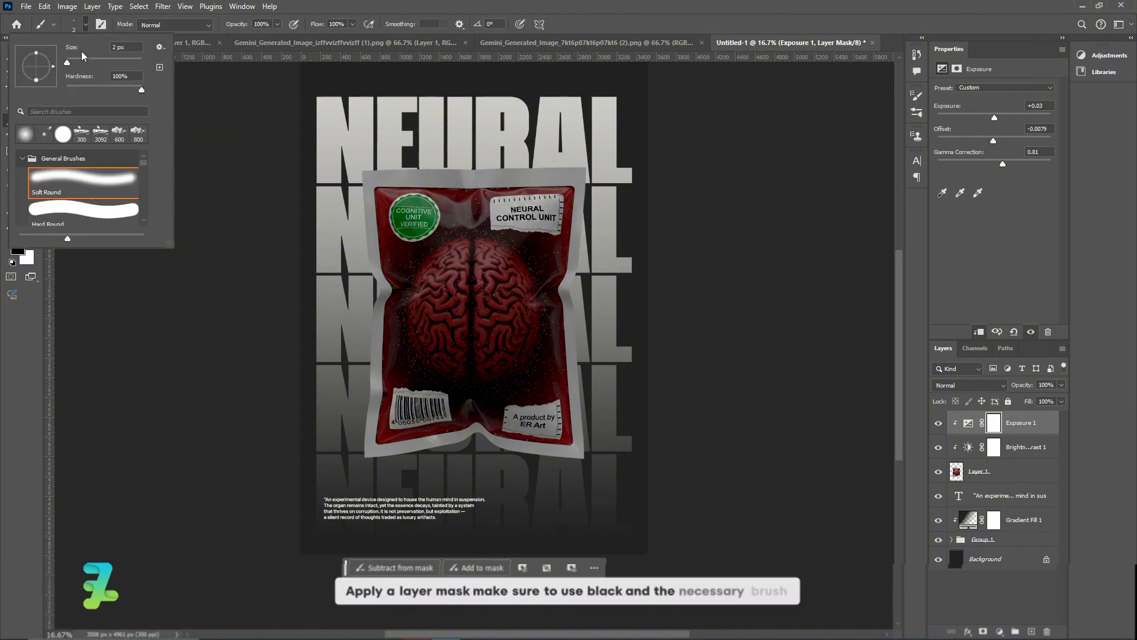
mouse_move(68, 62)
left_mouse_down()
mouse_move(119, 63)
mouse_move(66, 91)
left_mouse_up()
left_click(86, 25)
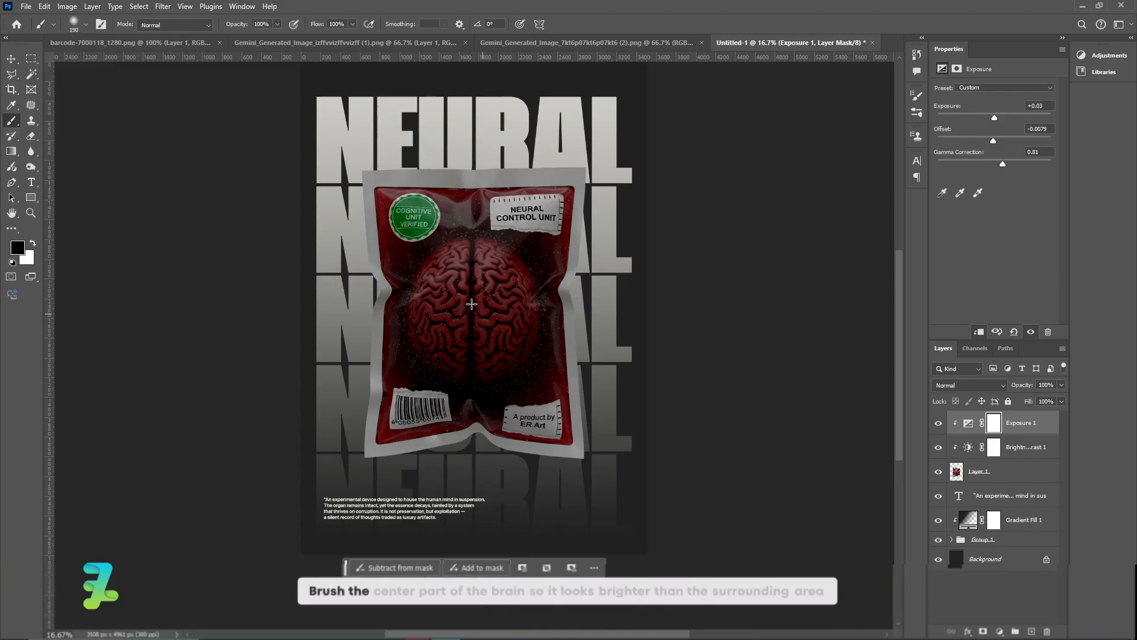
mouse_move(478, 320)
left_mouse_down()
mouse_move(474, 279)
mouse_move(524, 264)
mouse_move(503, 290)
mouse_move(483, 287)
left_mouse_up()
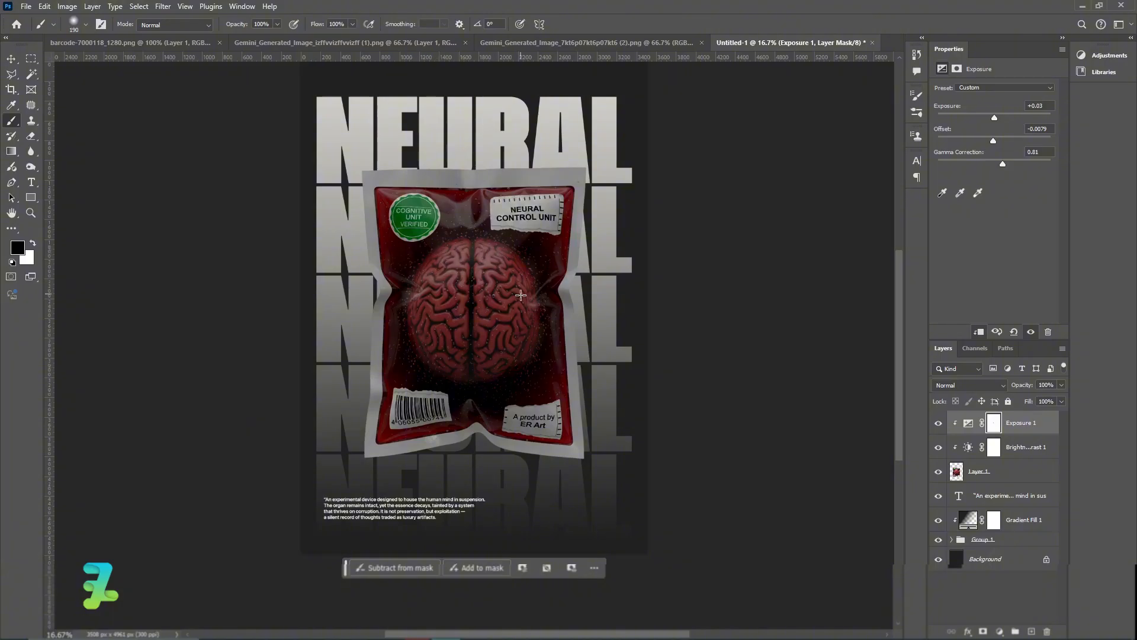
left_click(11, 58)
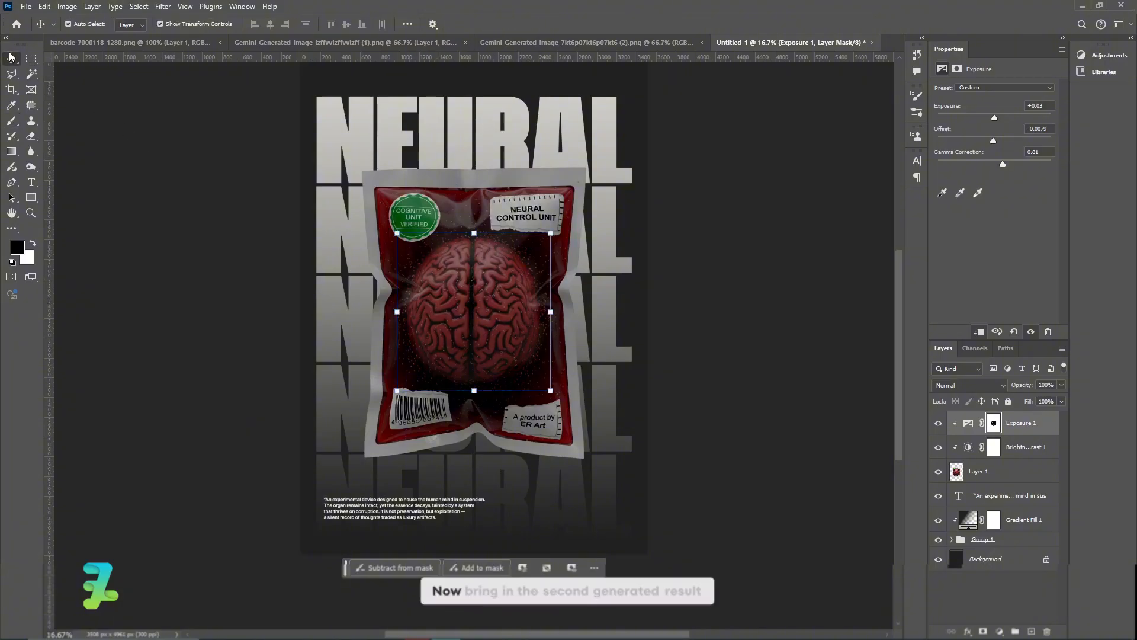
- Bring the second generated image, the gray pouch with a front-facing brain, into the poster and close its source window
left_click(255, 41)
right_click(255, 42)
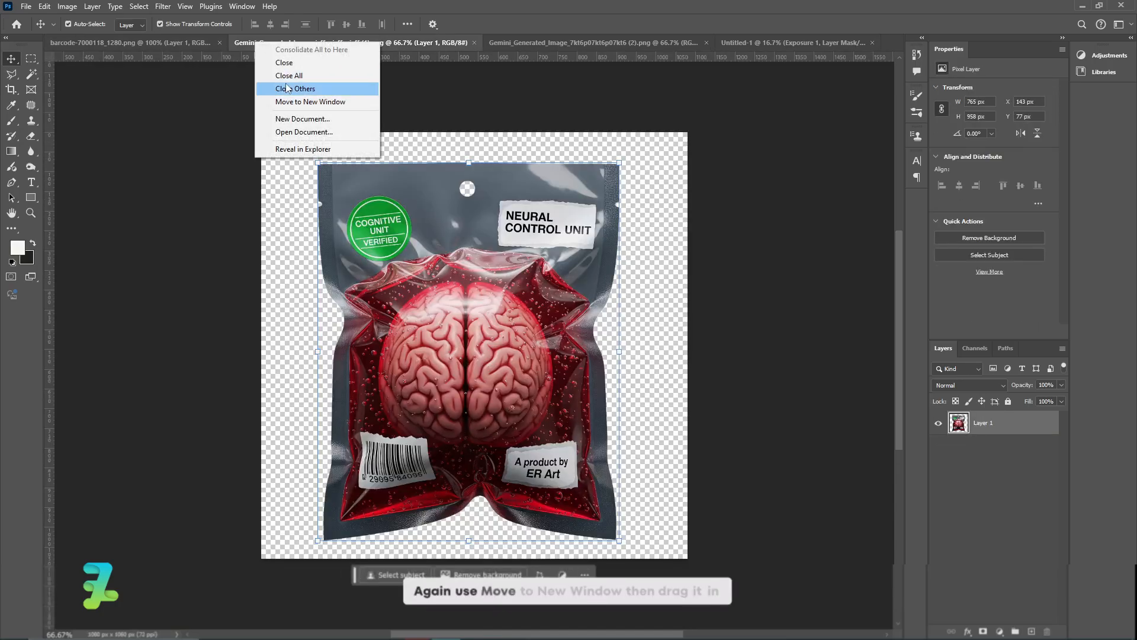
left_click(302, 101)
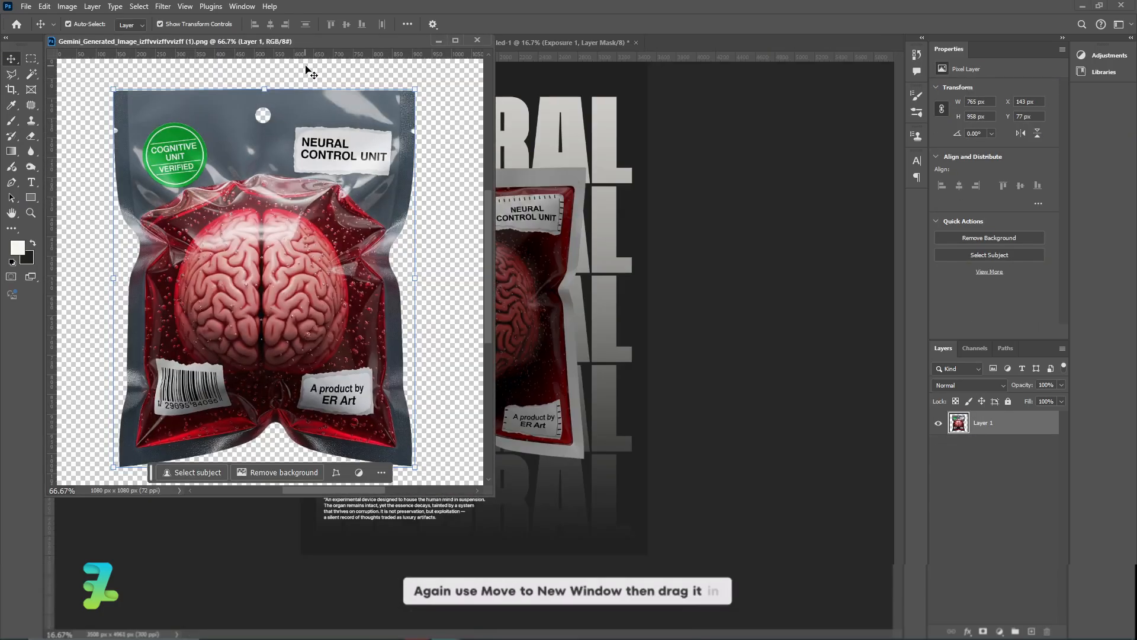
left_click_drag(322, 42, 287, 250)
left_click_drag(423, 322, 584, 319)
left_click(442, 248)
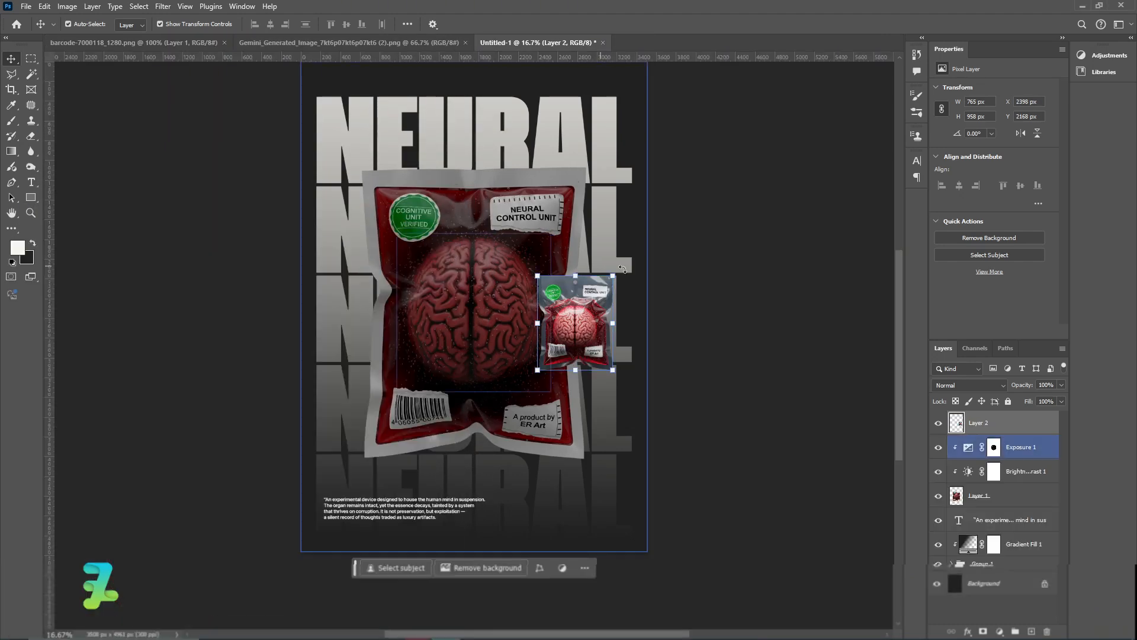
- Resize the second pouch to about 702 × 880 px and place it over the large pouch's lower-right corner
left_click_drag(612, 276, 580, 317)
left_click_drag(562, 360, 636, 392)
left_click_drag(602, 439, 590, 459)
left_click(15, 60)
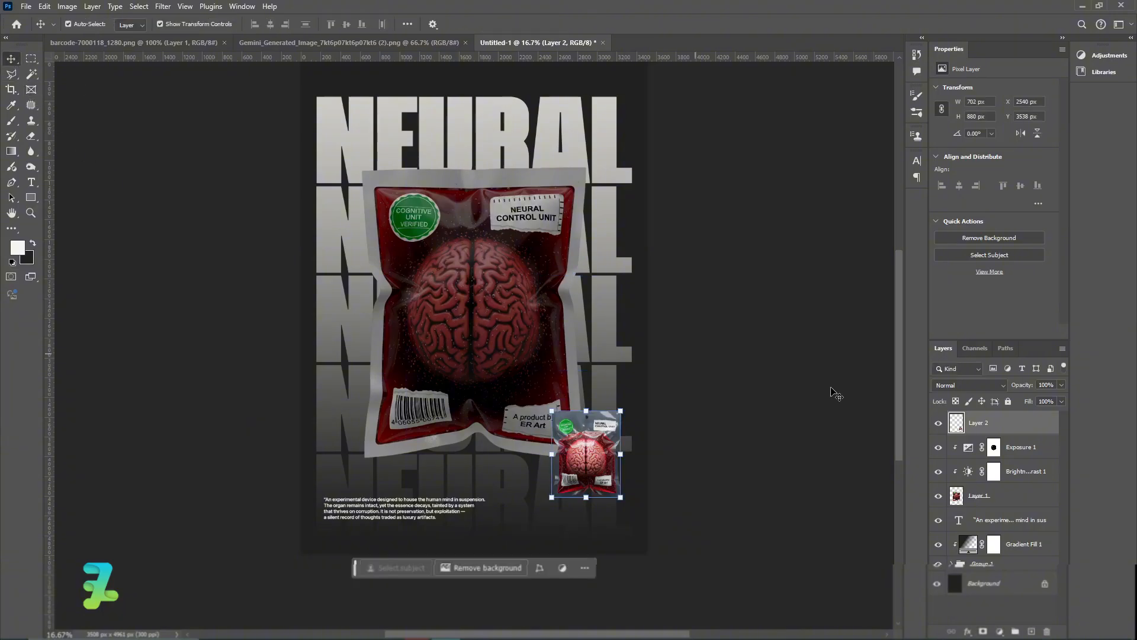
- Add a Brightness/Contrast adjustment clipped to the second pouch, with brightness -53 and contrast 57, and deselect it
left_click(1025, 471)
left_click(1000, 631)
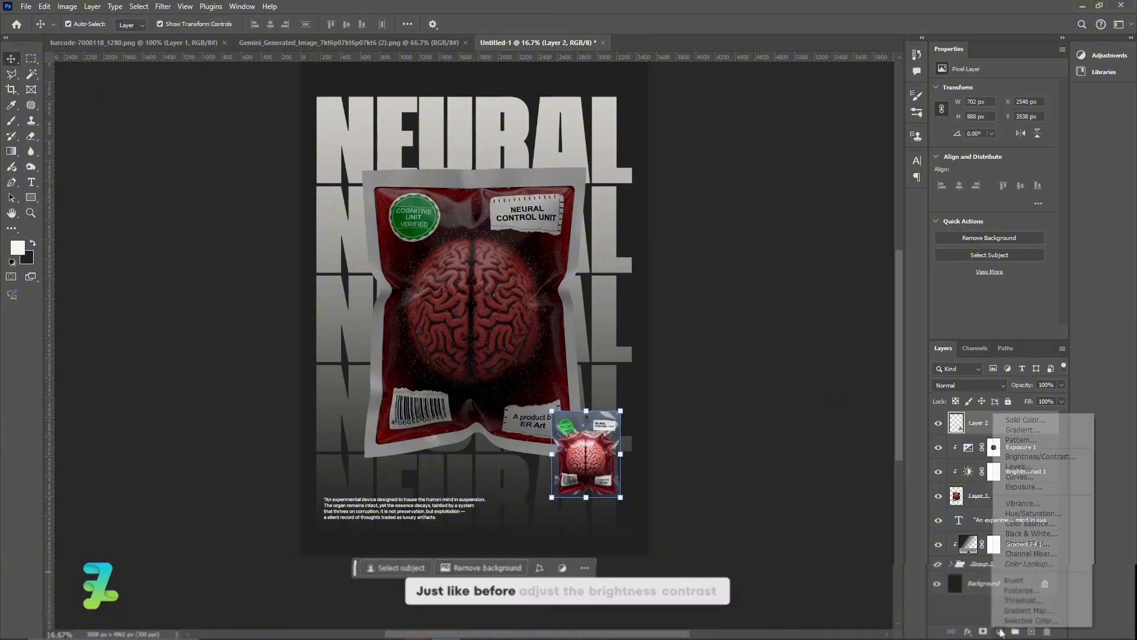
left_click(1043, 466)
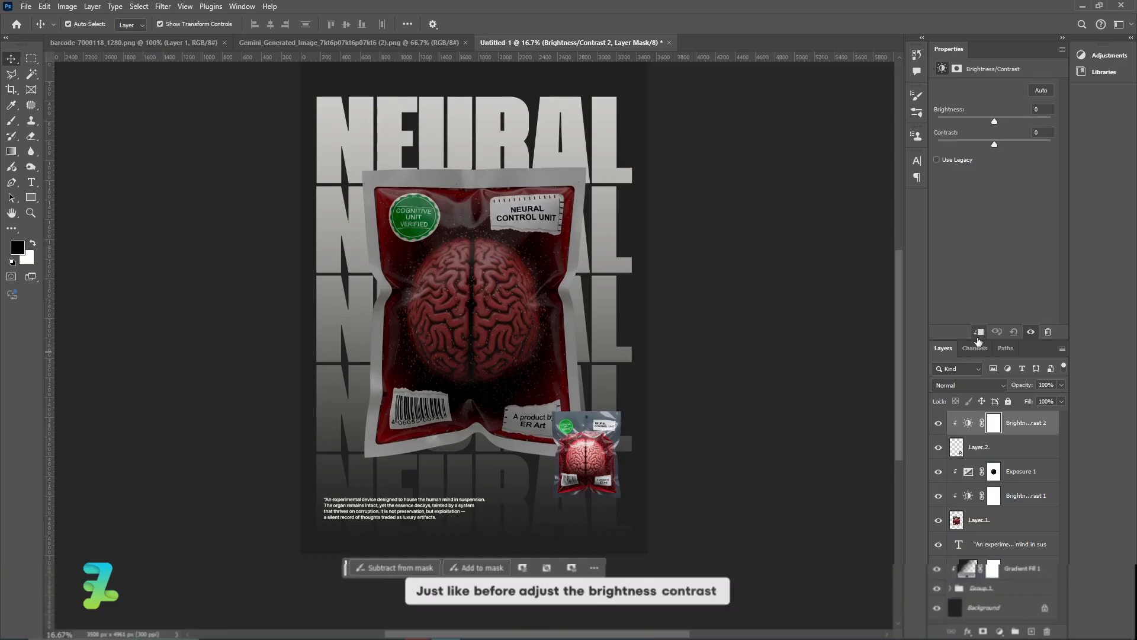
left_click_drag(995, 123, 1030, 145)
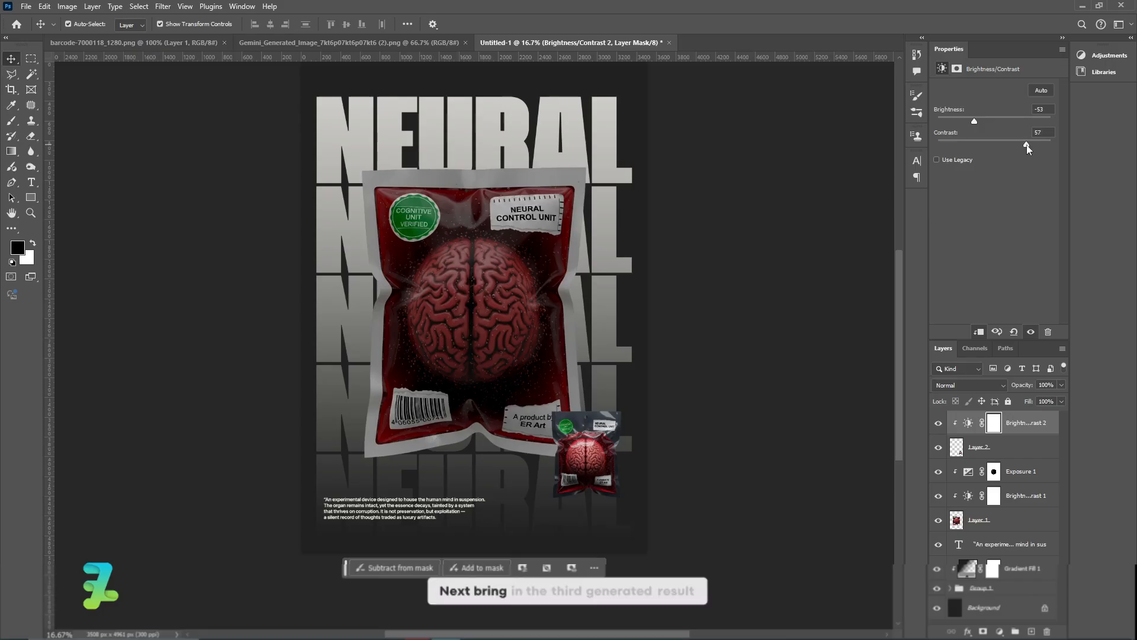
left_click(806, 320)
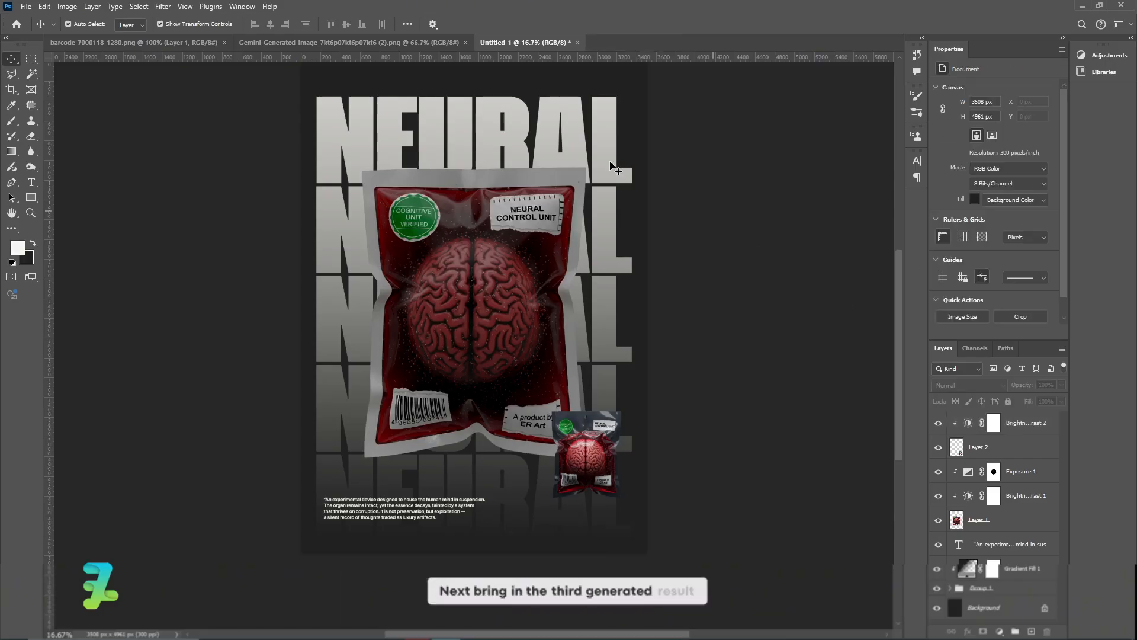
- Bring the third generated image, the pouch with a side-view brain, into the poster and close its source window
left_click(379, 45)
right_click(379, 45)
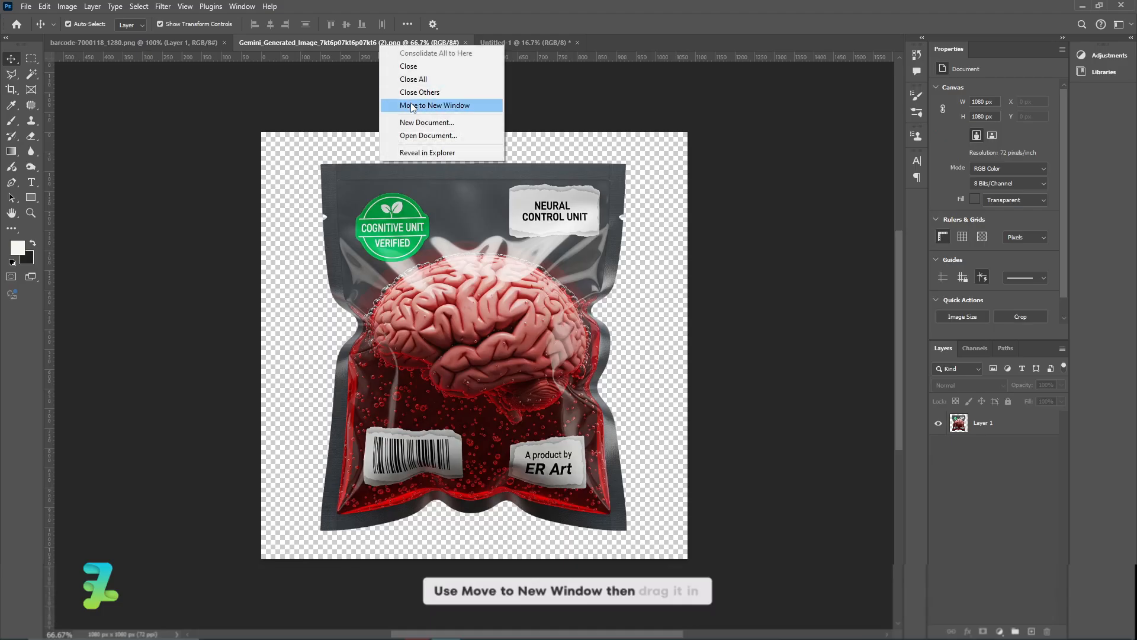
left_click(434, 105)
left_click_drag(319, 231, 369, 151)
left_click(482, 41)
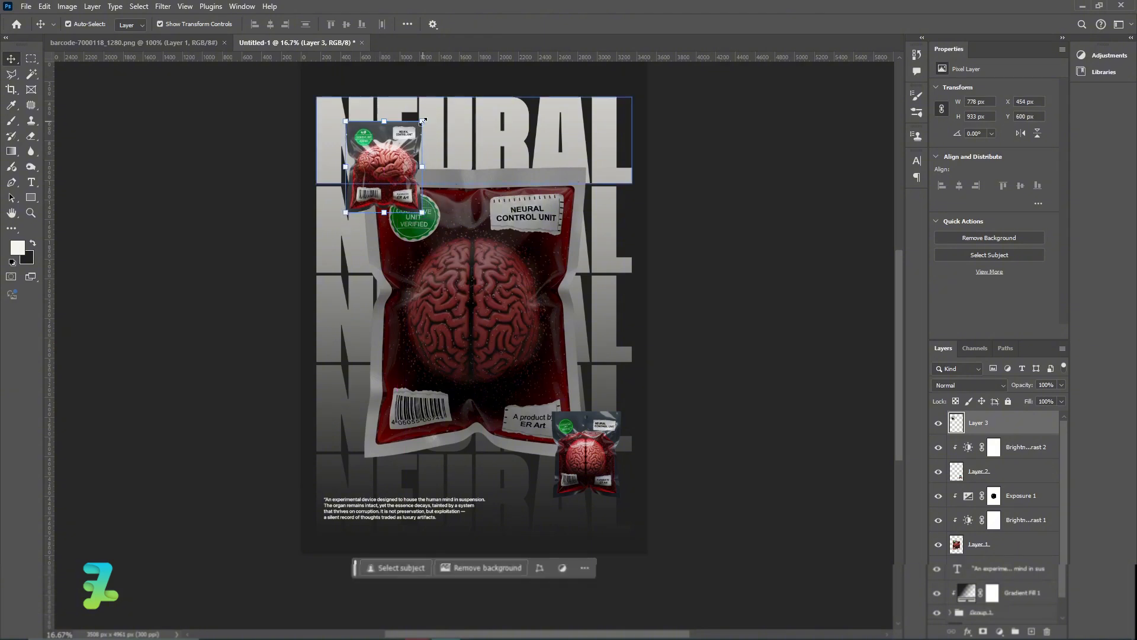
- Scale the third pouch to about 109% and place it over the large pouch's upper-left corner
key("ctrl+t")
left_click_drag(423, 121, 436, 117)
mouse_move(373, 175)
left_mouse_down()
mouse_move(352, 175)
mouse_move(361, 193)
left_mouse_up()
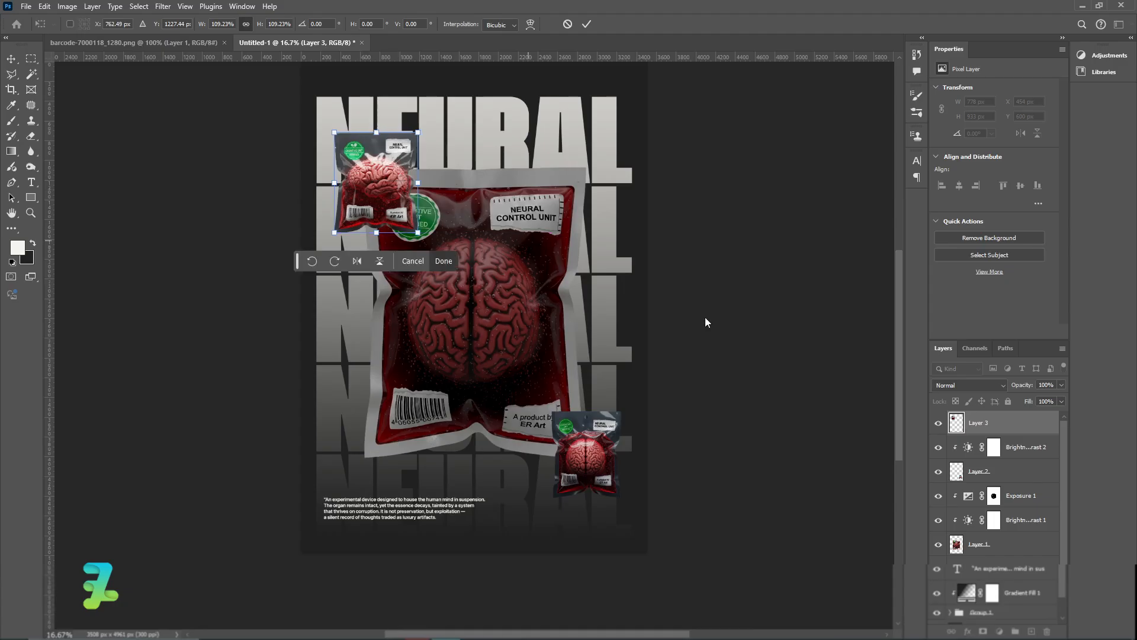
- Stack the third pouch's layer directly below the large pouch, then shrink it to about 501 × 601 px over the top row's N
left_click_drag(978, 425, 977, 555)
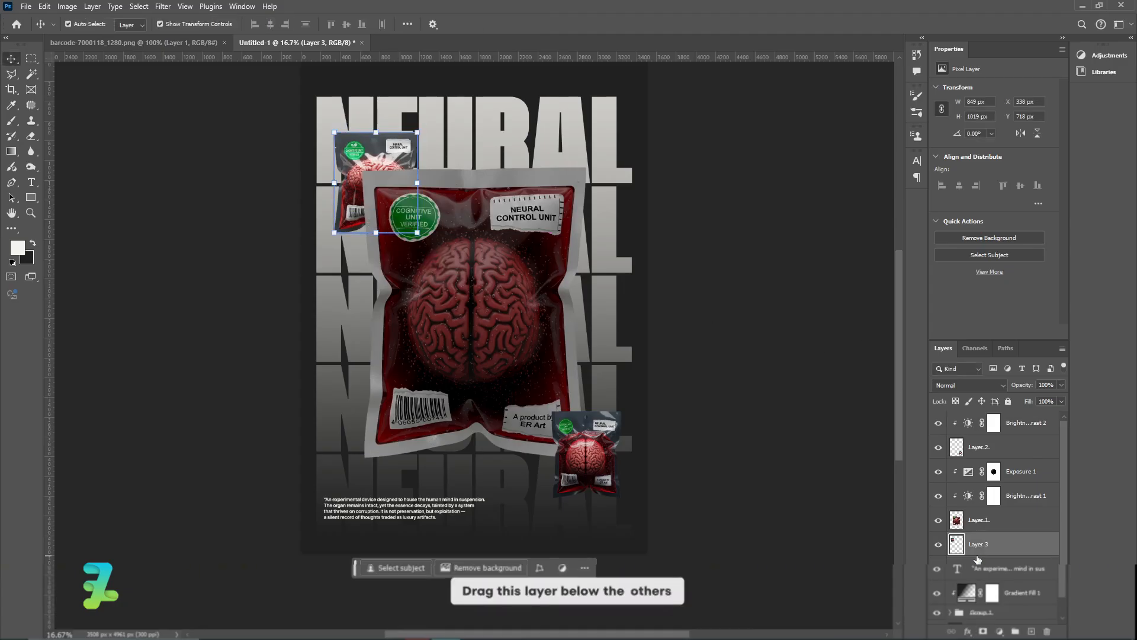
left_click_drag(374, 144, 353, 126)
key("ctrl+t")
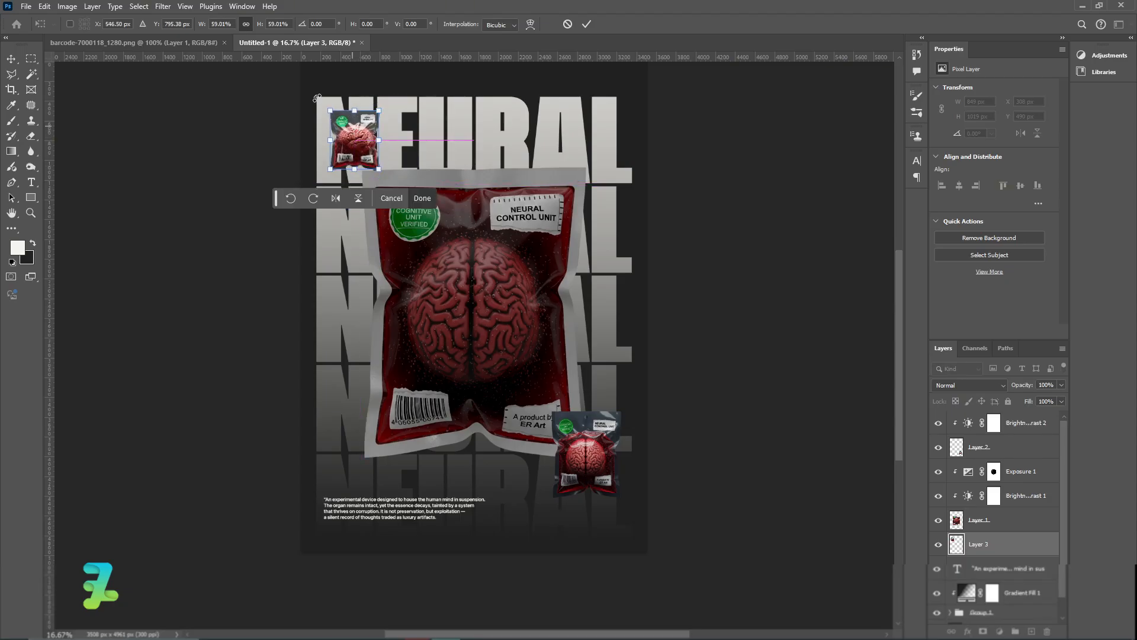
left_click(13, 60)
left_click(129, 157)
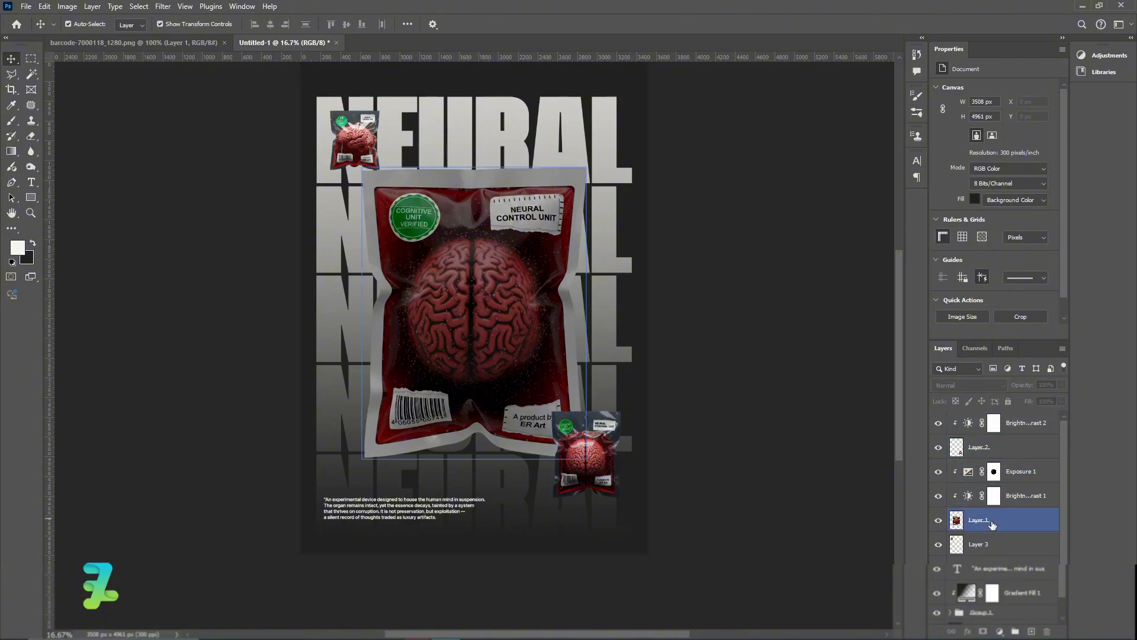
- Add a Brightness/Contrast adjustment clipped to the third pouch and set its brightness to -56
left_click(978, 544)
left_click(1000, 632)
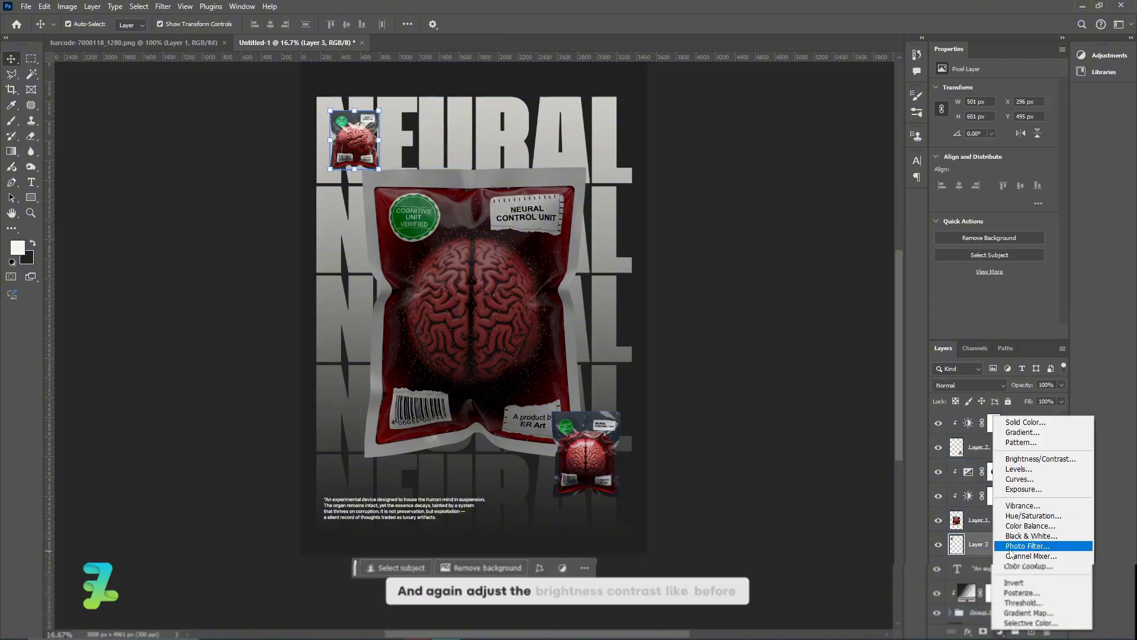
left_click(1025, 459)
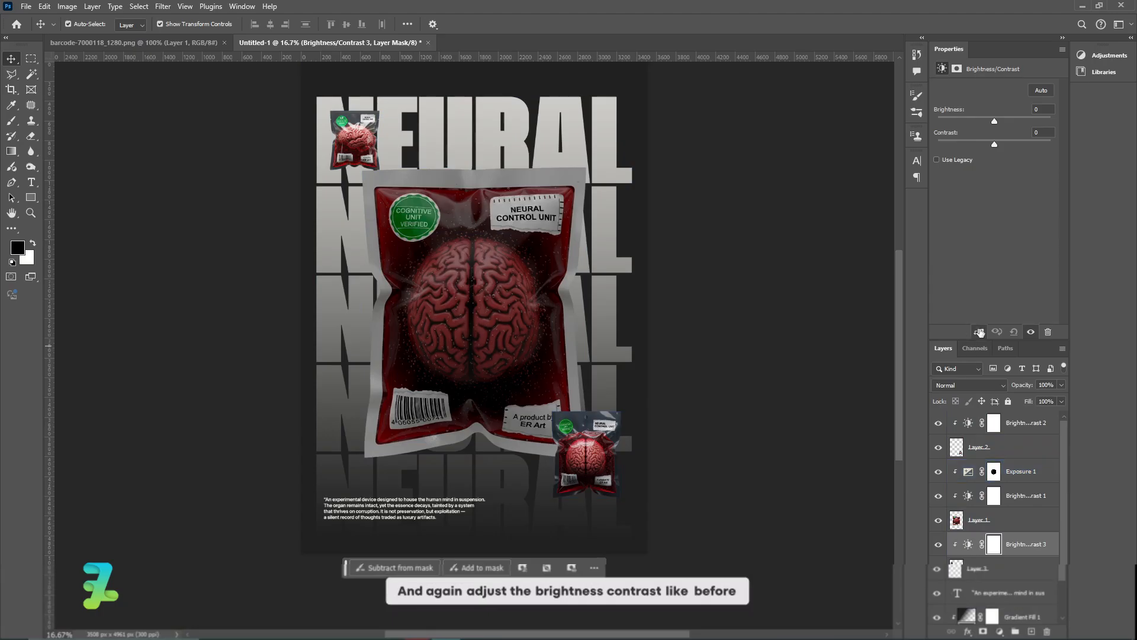
left_click_drag(994, 122, 973, 122)
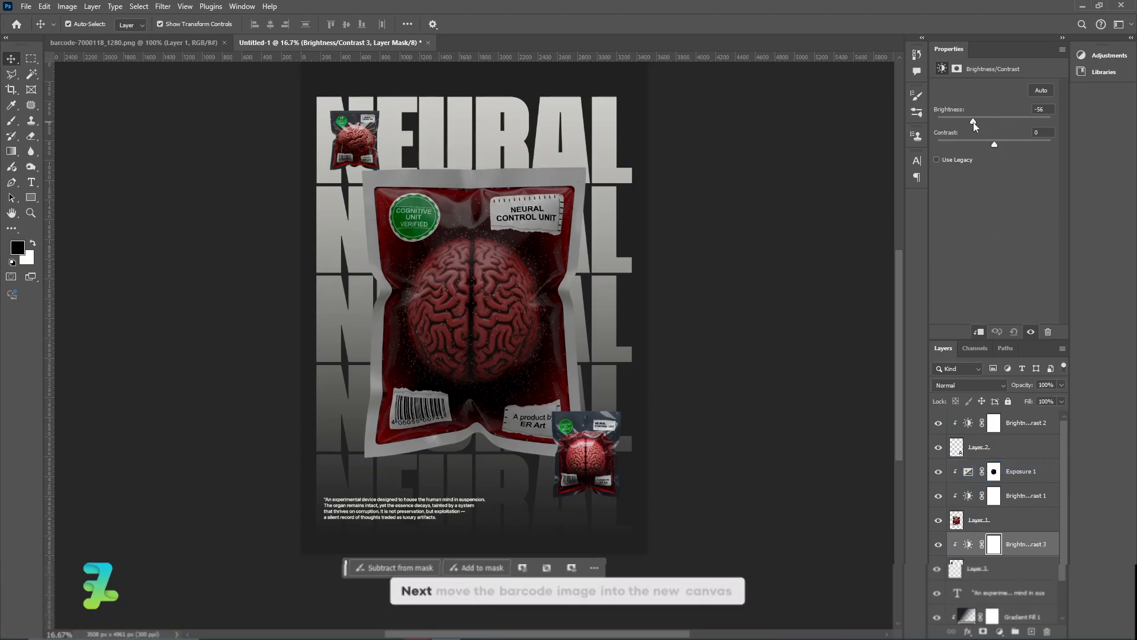
- Set the contrast of the third pouch's Brightness/Contrast adjustment to 16 and deselect it
left_click(861, 256)
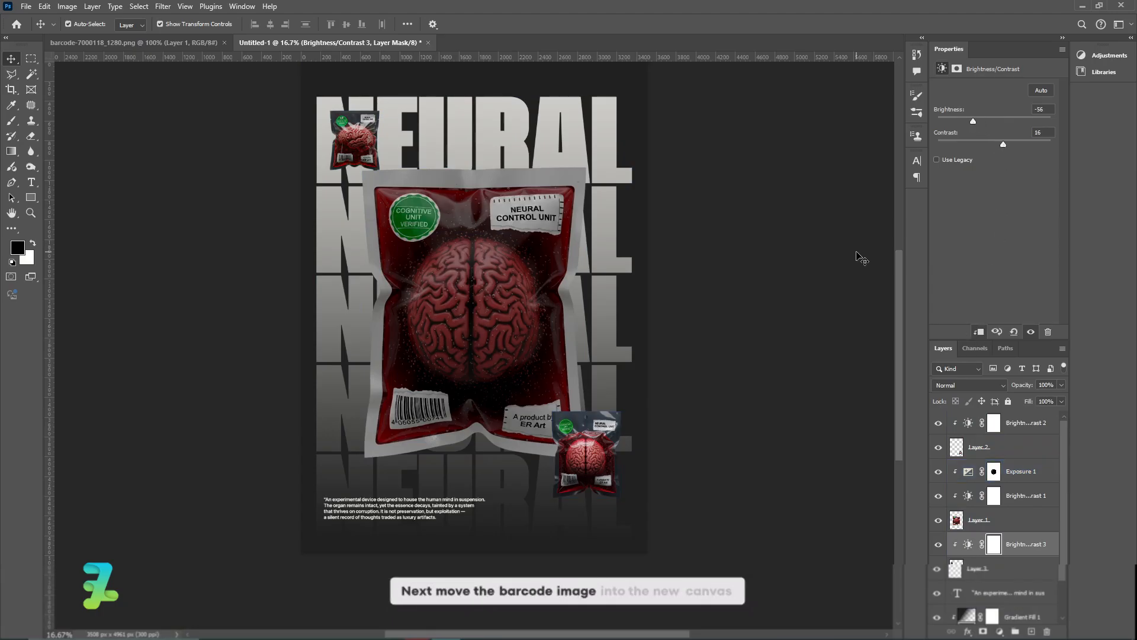
scroll(617, 363, "up", 10)
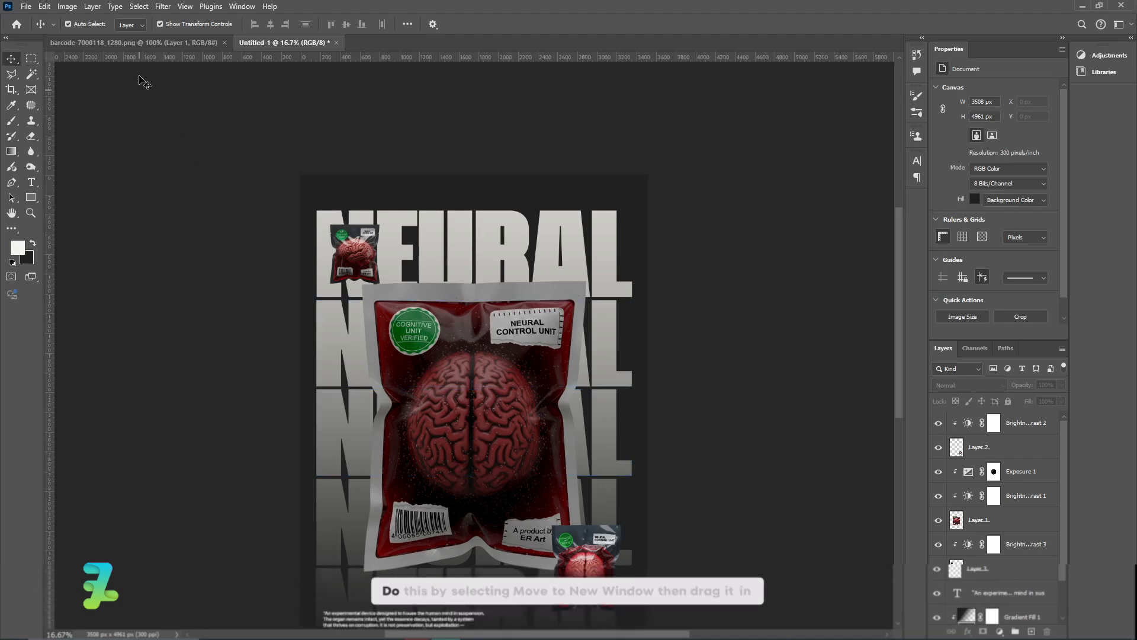
- Float the barcode image in its own window, copy the barcode into the poster and close the source window
left_click(145, 43)
right_click(145, 43)
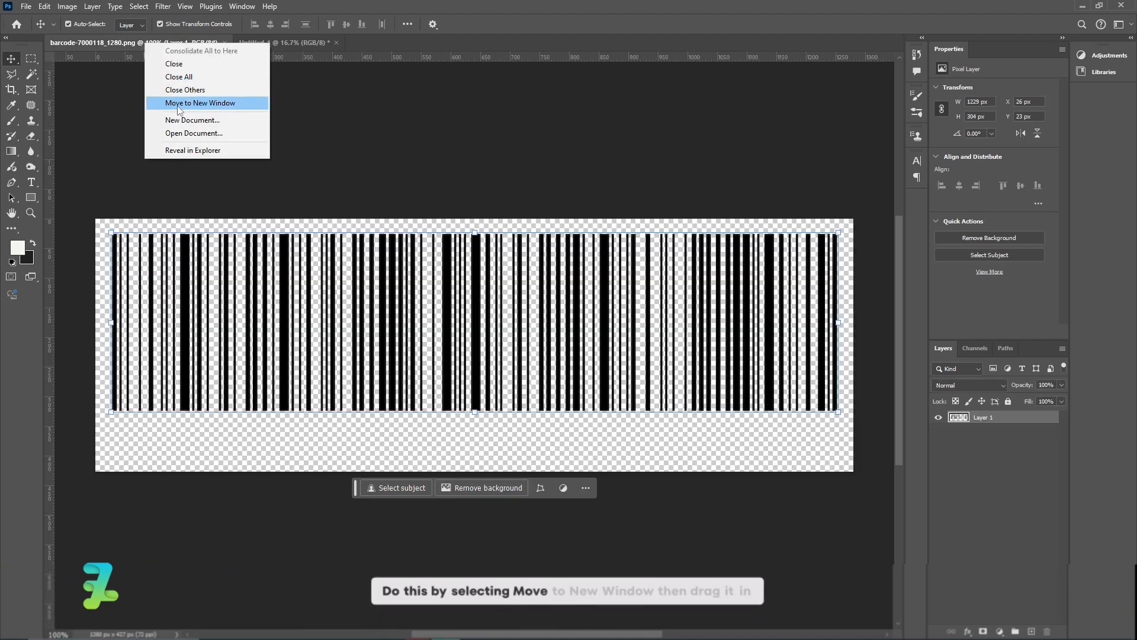
left_click(178, 103)
left_click_drag(435, 148, 421, 539)
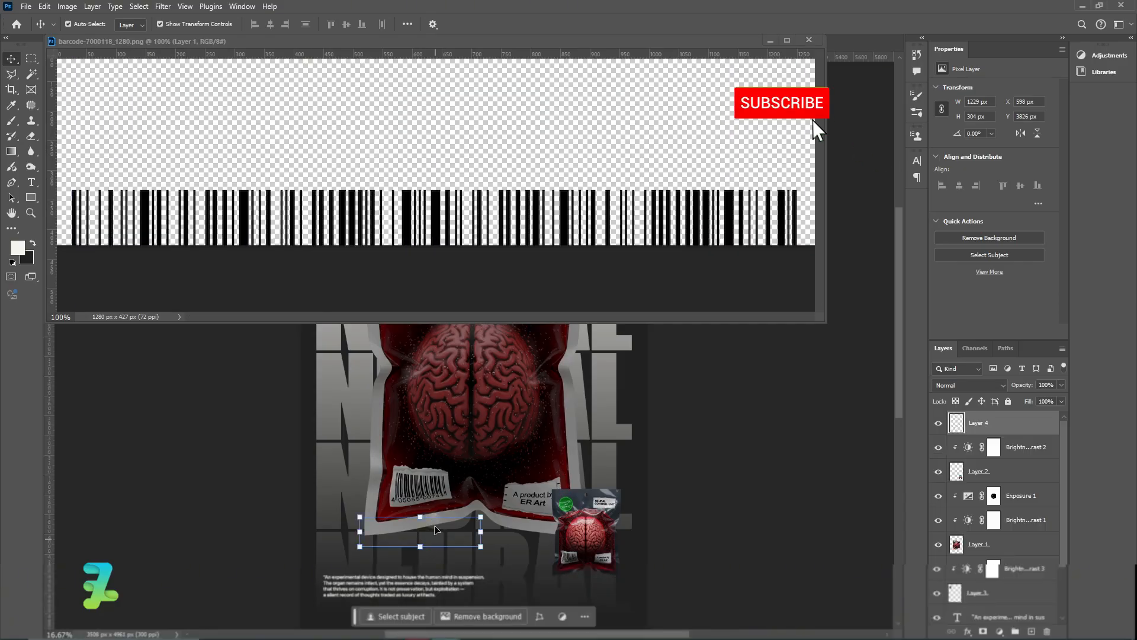
left_click(816, 42)
left_click(815, 44)
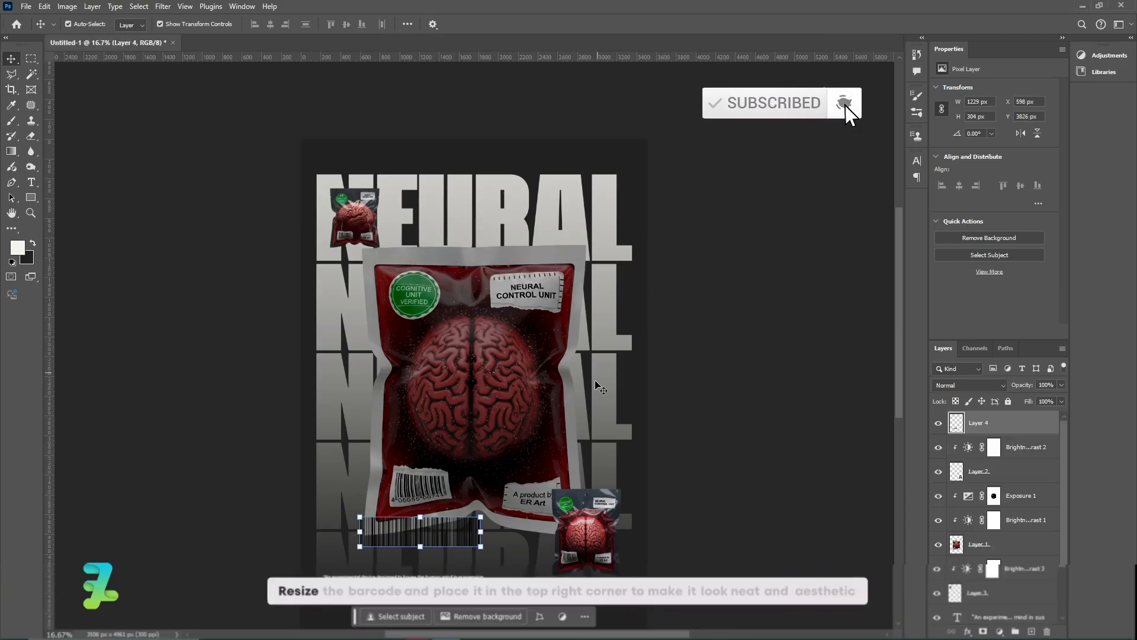
- Scale the barcode to about 537 × 132 px and place it in the poster's upper-right corner above the NEURAL lettering
scroll(886, 159, "down", 3)
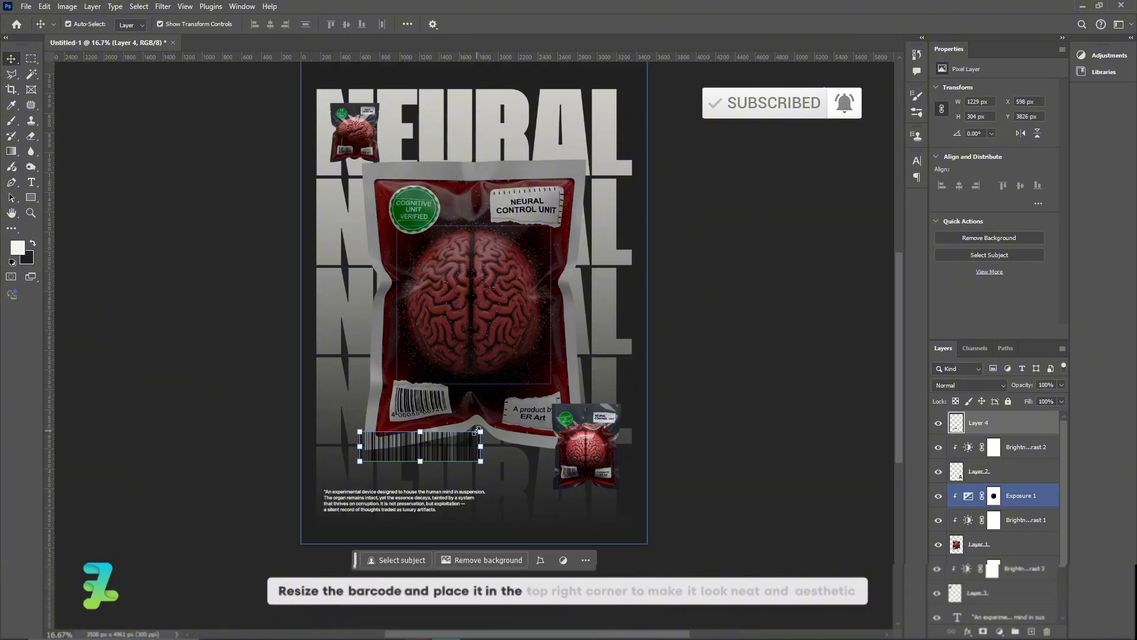
left_click_drag(481, 432, 408, 400)
scroll(504, 375, "up", 2)
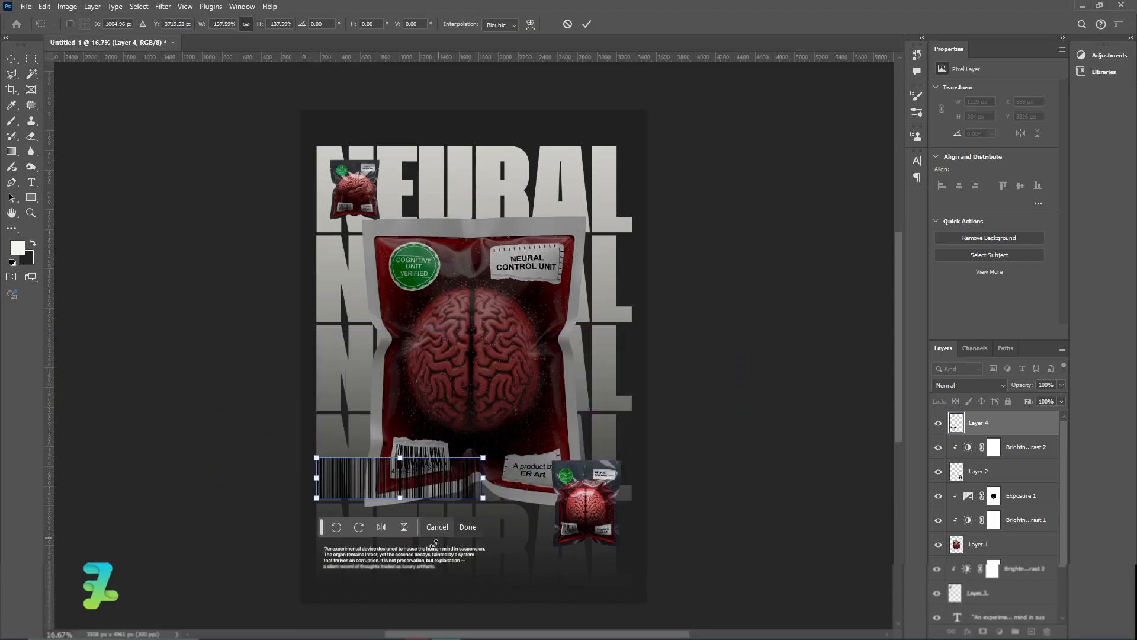
left_click_drag(450, 491, 579, 174)
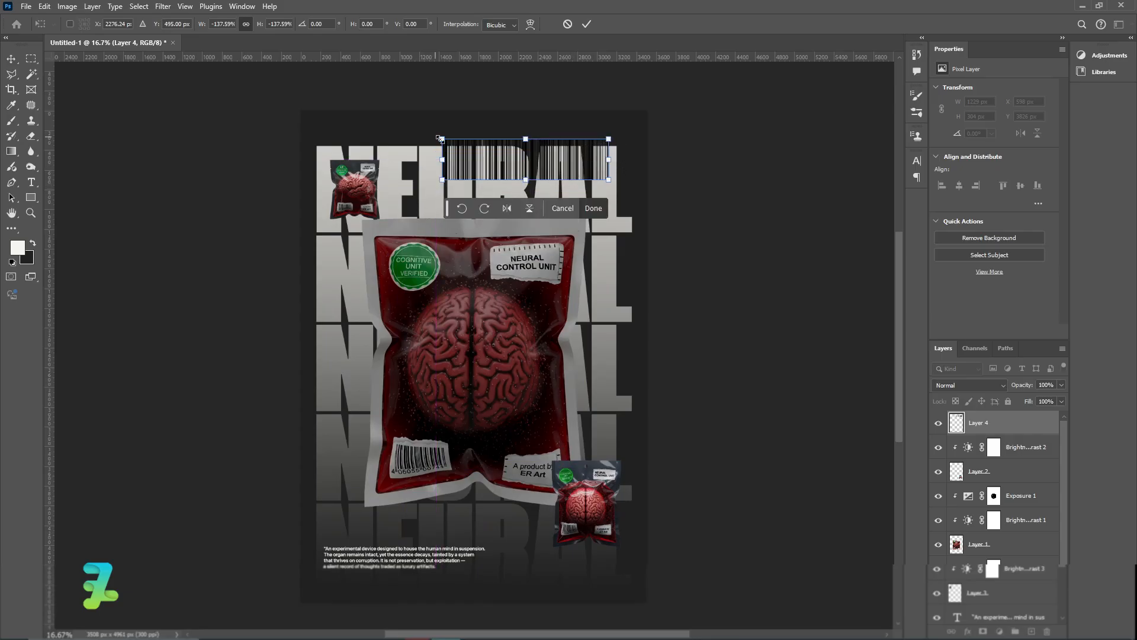
left_click_drag(440, 139, 617, 130)
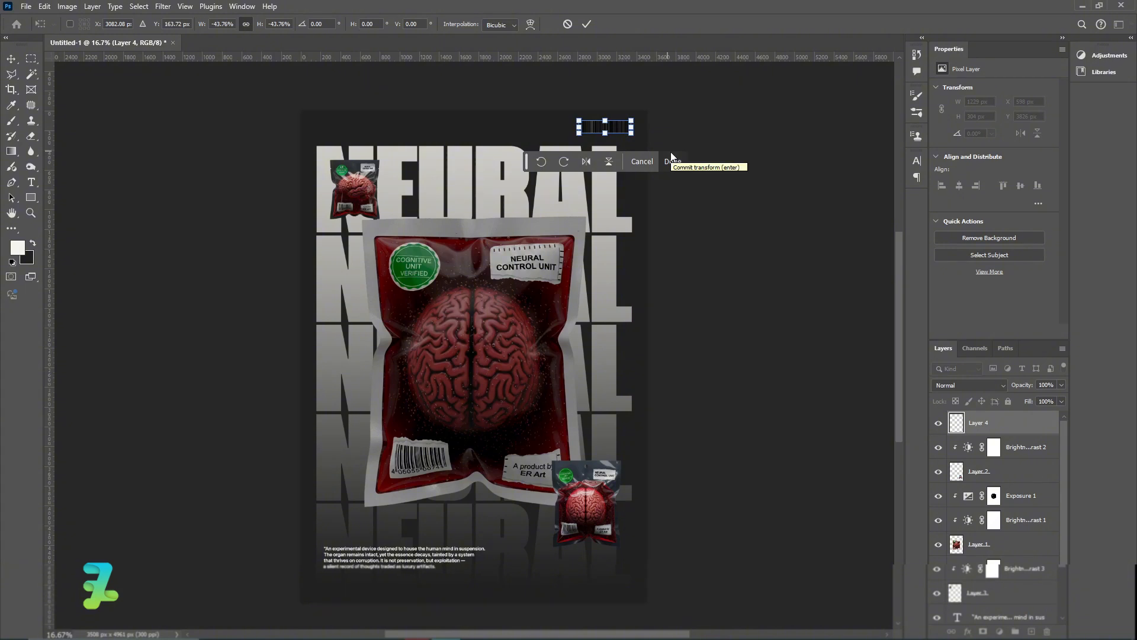
left_click(671, 158)
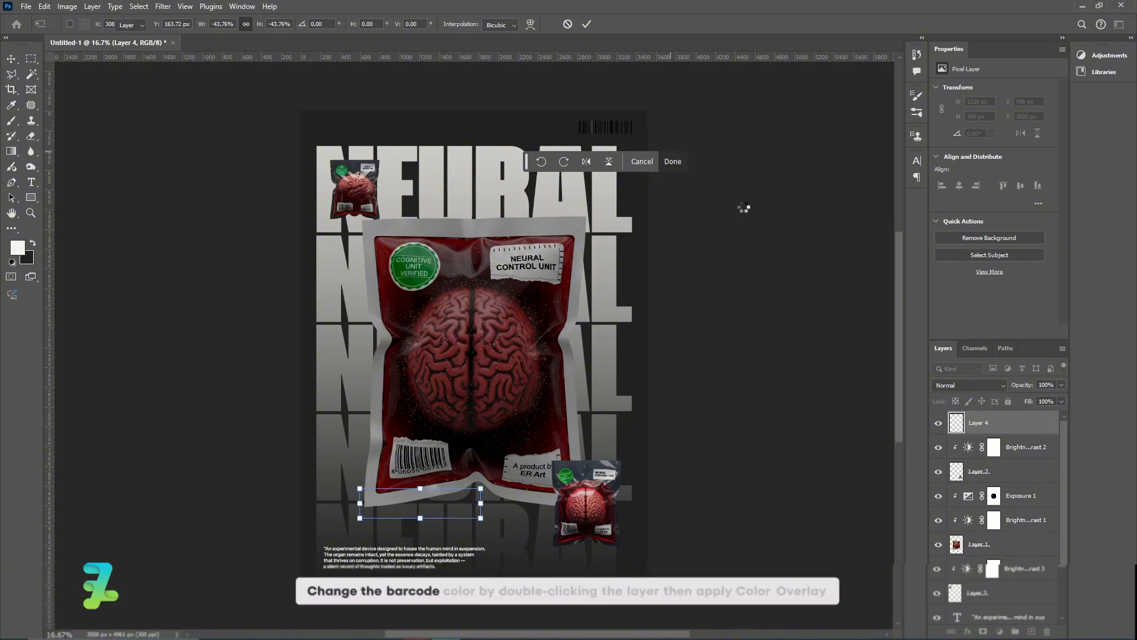
- Apply a Color Overlay to the barcode layer using c7c6c2, sampled from the top NEURAL lettering
double_click(1032, 426)
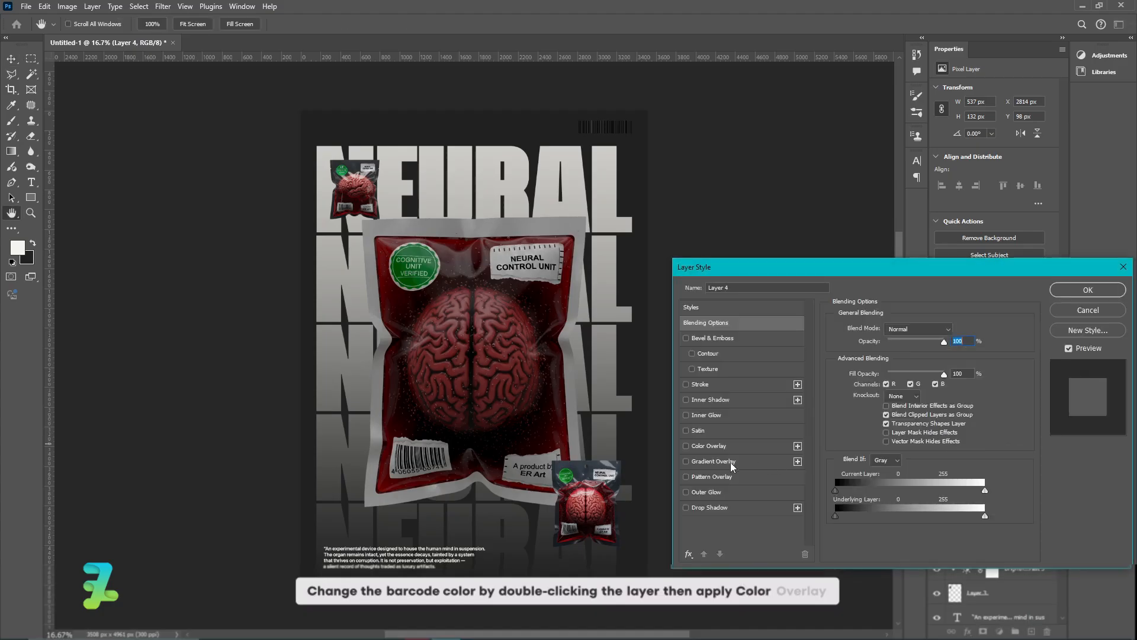
left_click(698, 445)
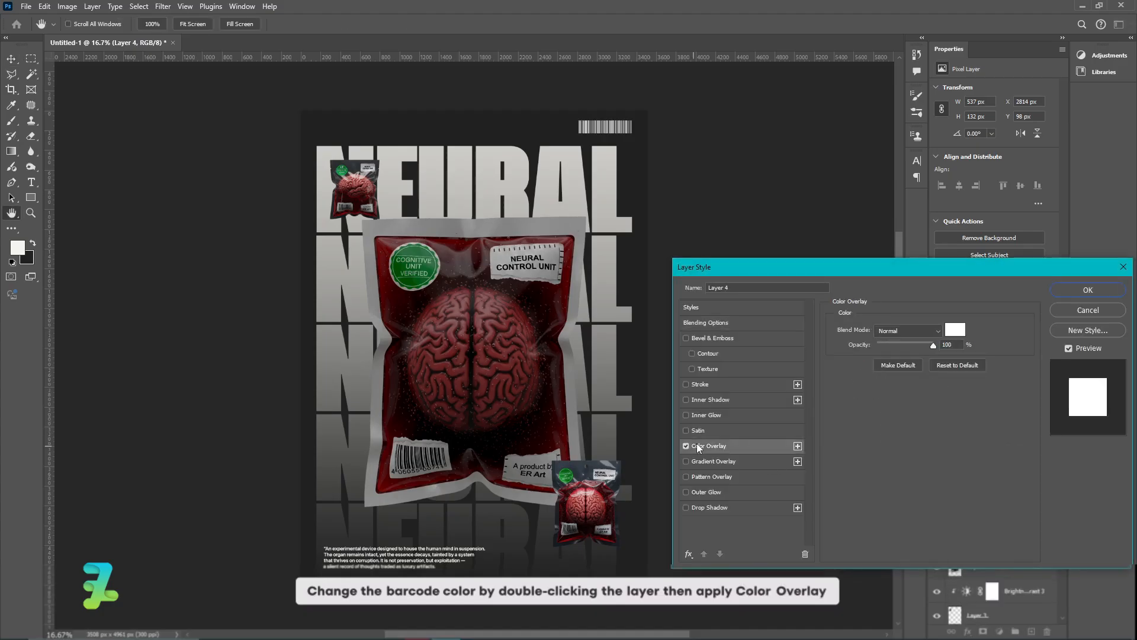
left_click(954, 332)
left_click(515, 170)
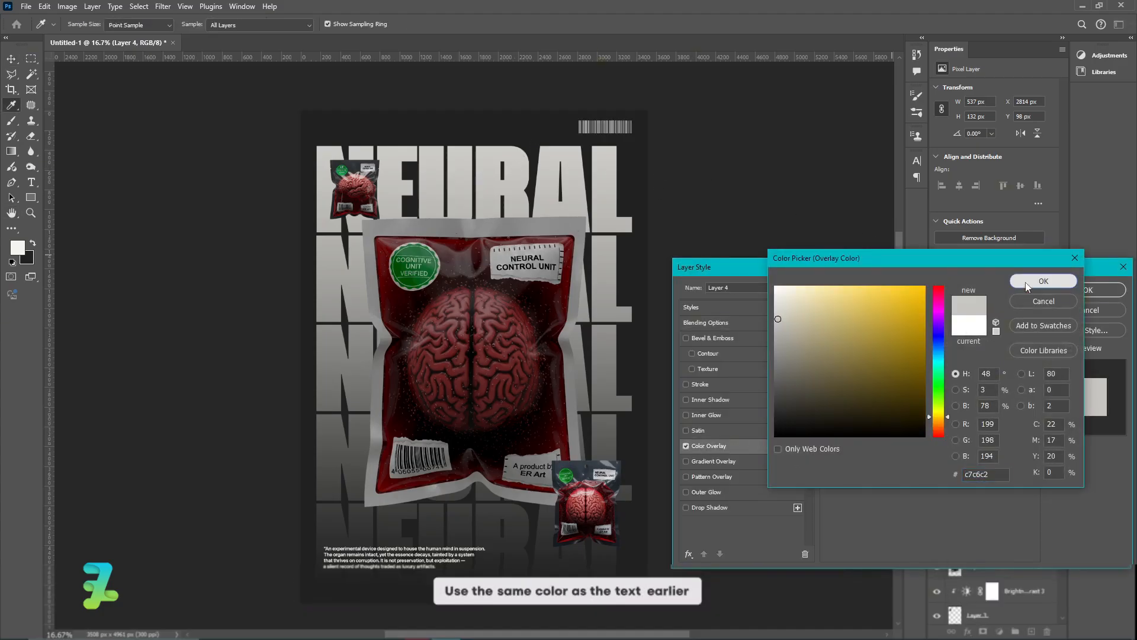
left_click(1044, 281)
left_click(1066, 293)
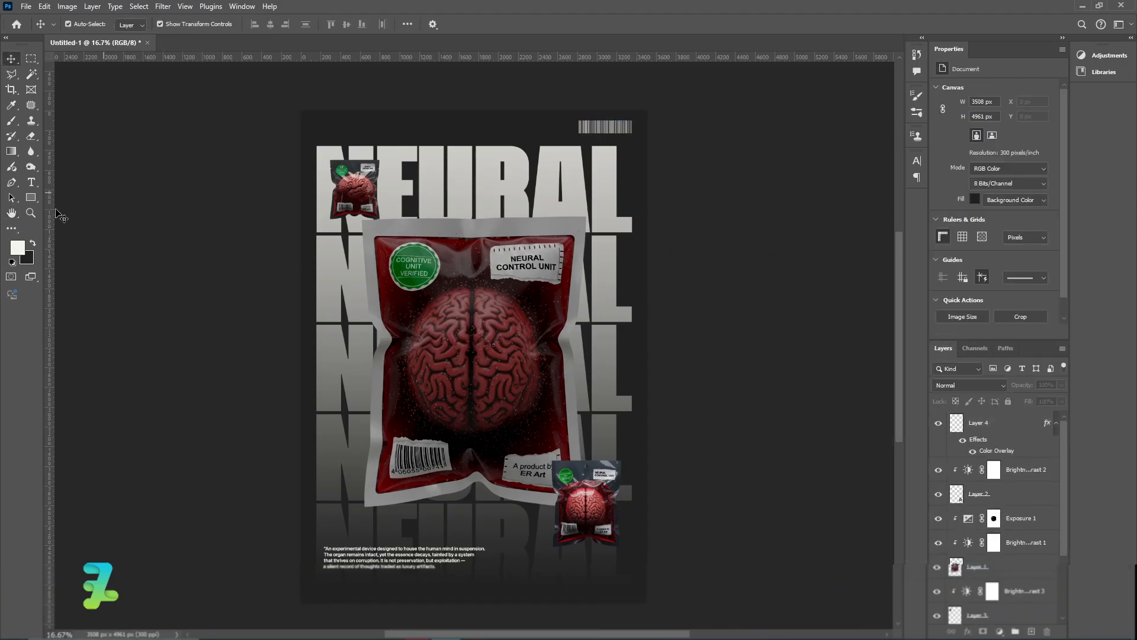
left_click(32, 183)
left_click(435, 150)
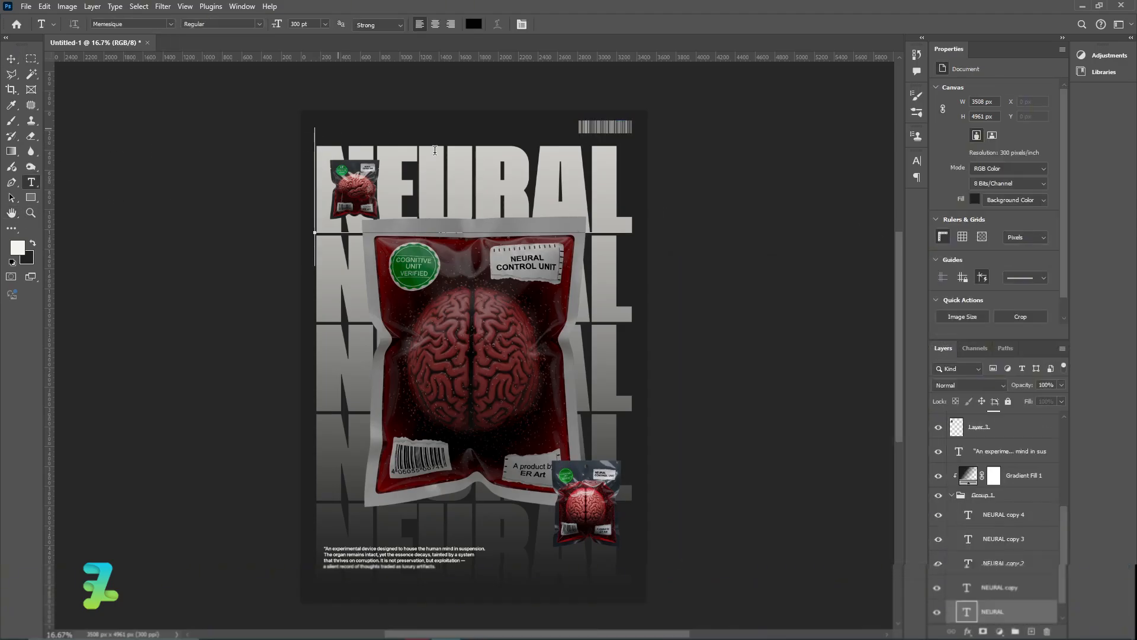
left_click(17, 59)
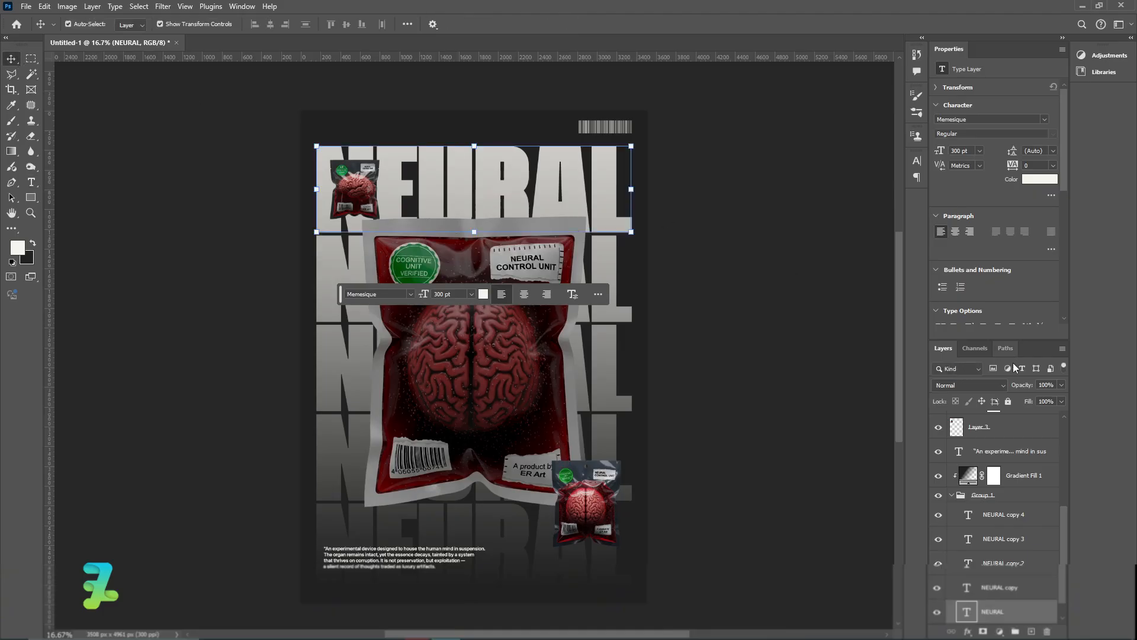
- Add the text "nEURAL CONTROL UNIT" in the paragraph's SF Pro Semibold 12 pt just above the poster, on a new top layer
left_click(1002, 450)
scroll(1012, 428, "up", 4)
left_click(1013, 425)
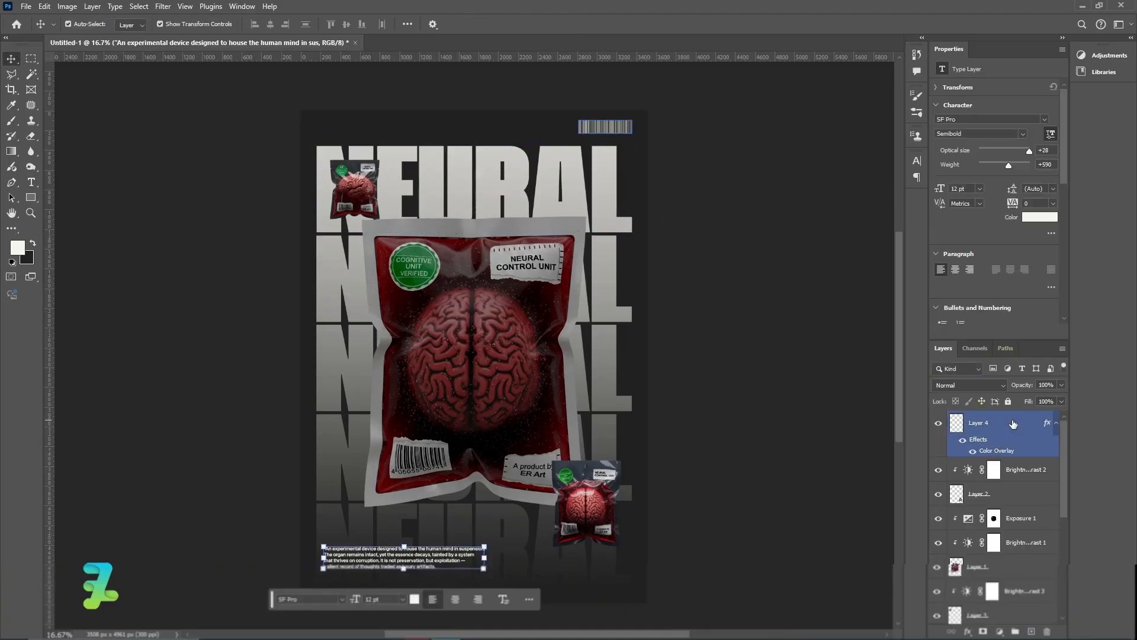
left_click(32, 182)
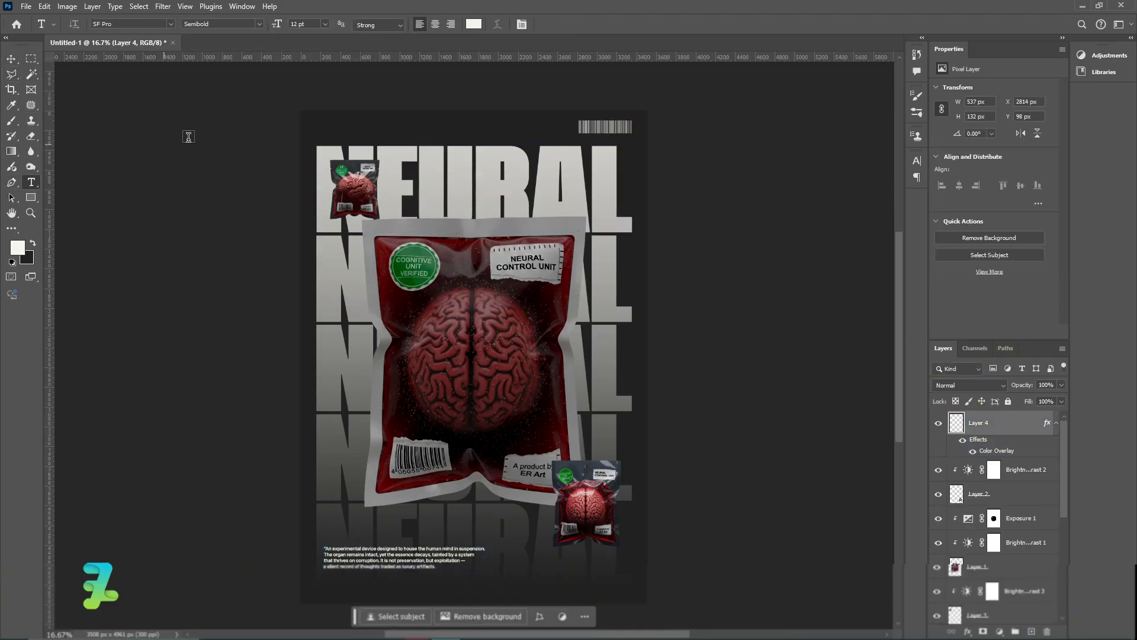
left_click(348, 113)
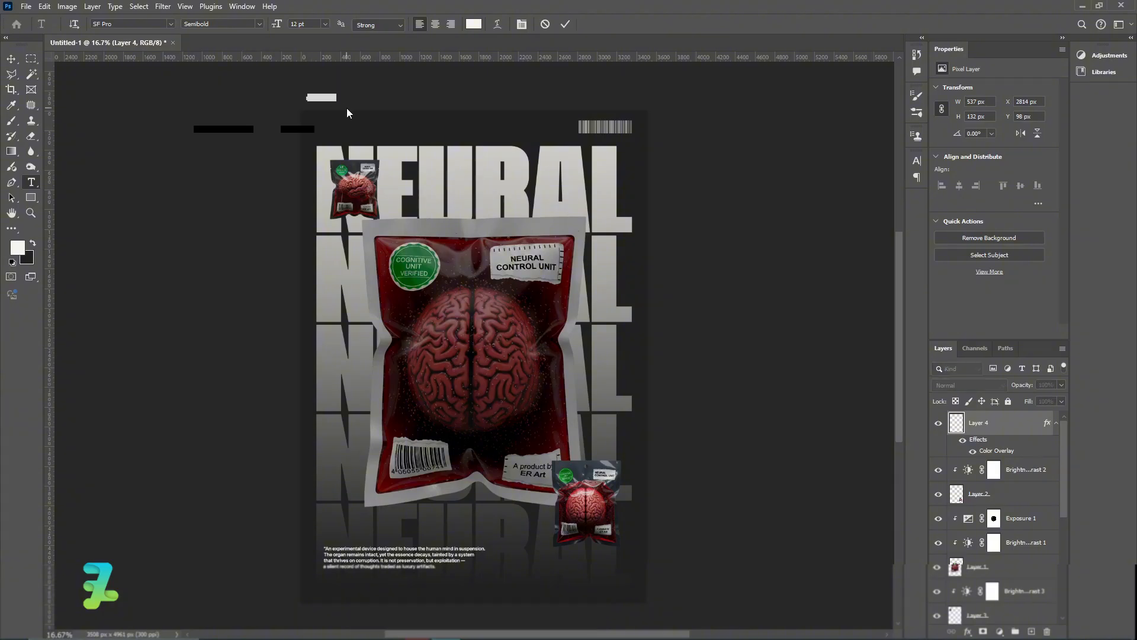
key("BackSpace")
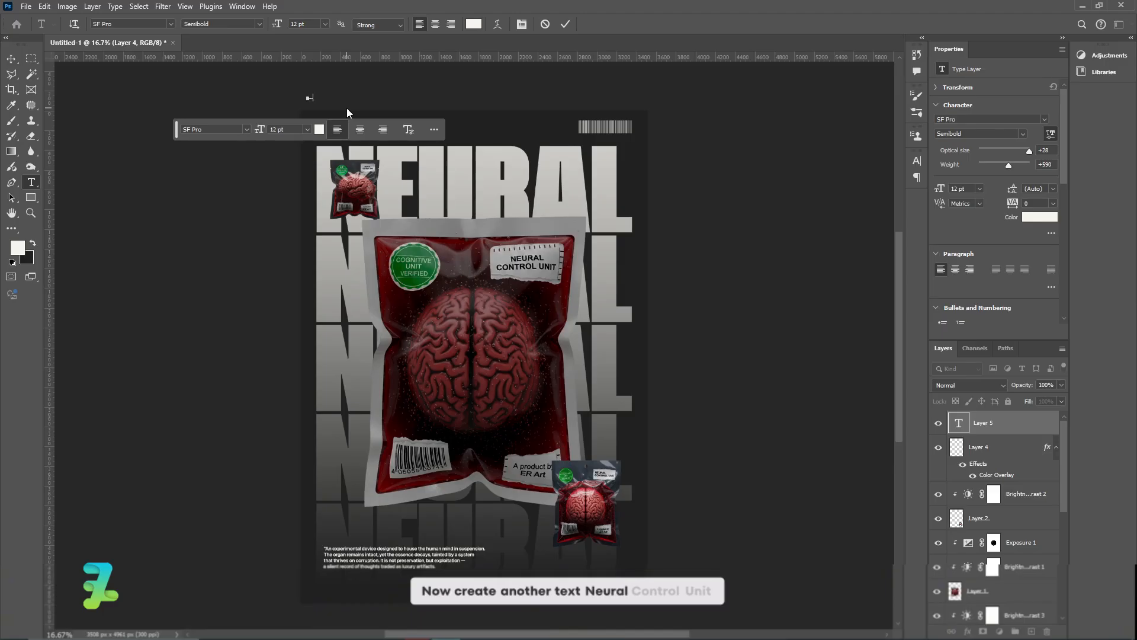
type("AL")
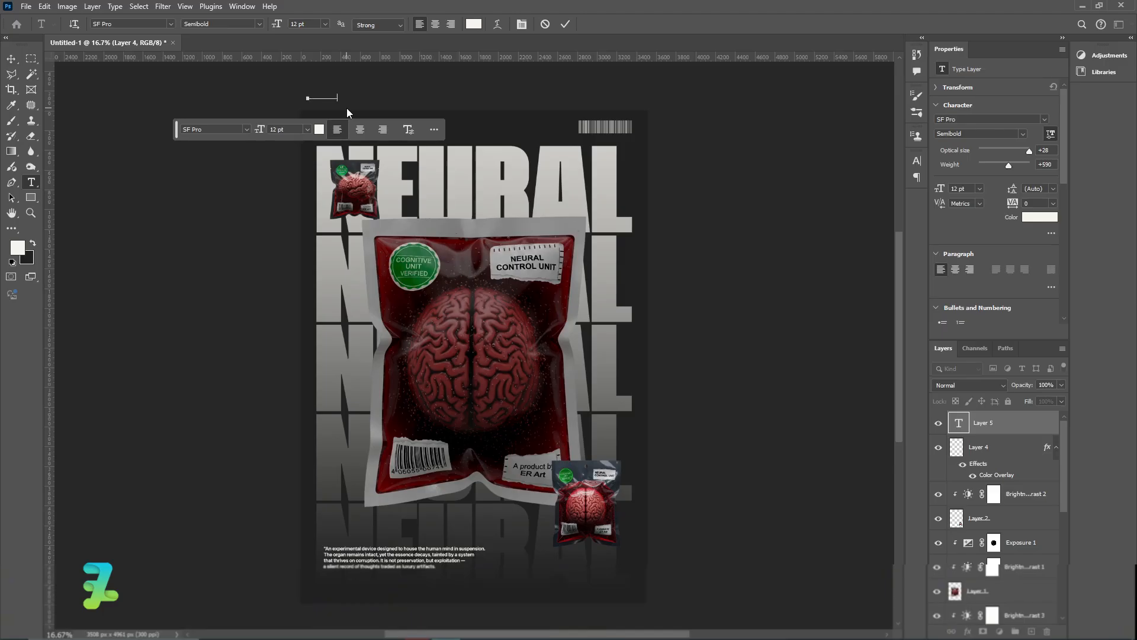
key("ctrl+a")
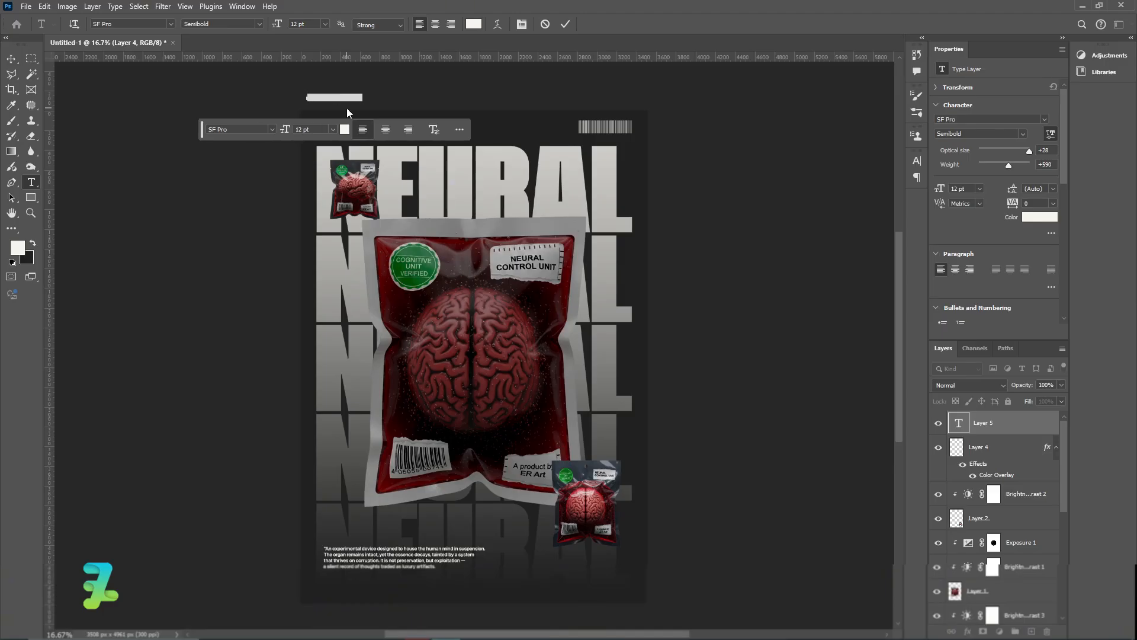
left_click(18, 57)
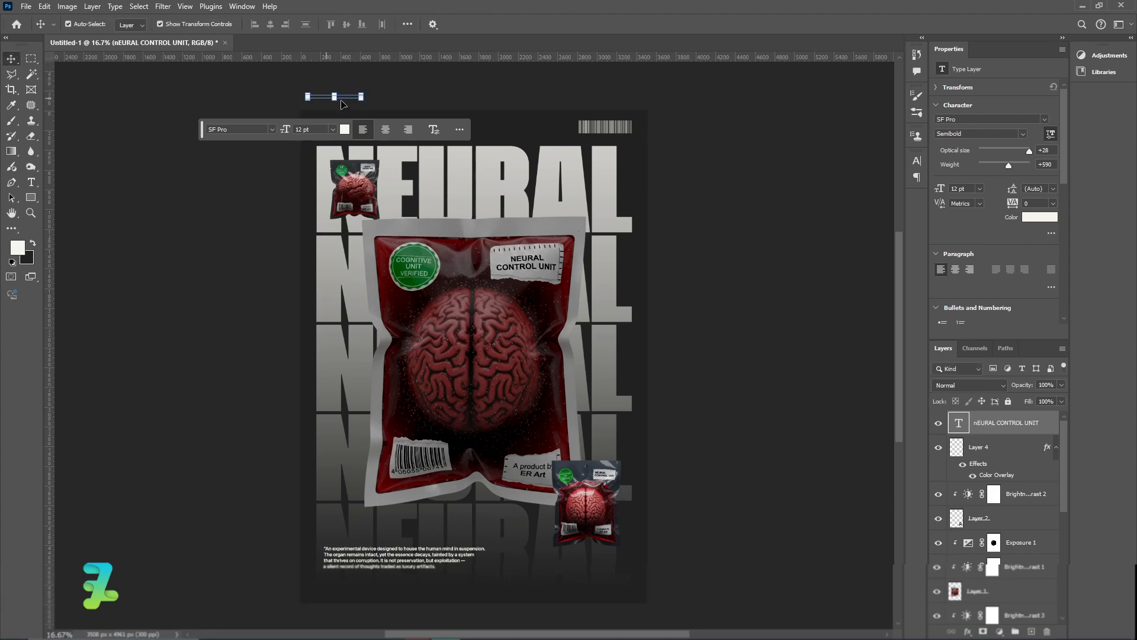
- Scale the new text line to about 172% and place it in the poster's upper-left margin above the first N
left_click_drag(369, 99, 385, 131)
scroll(394, 118, "up", 3)
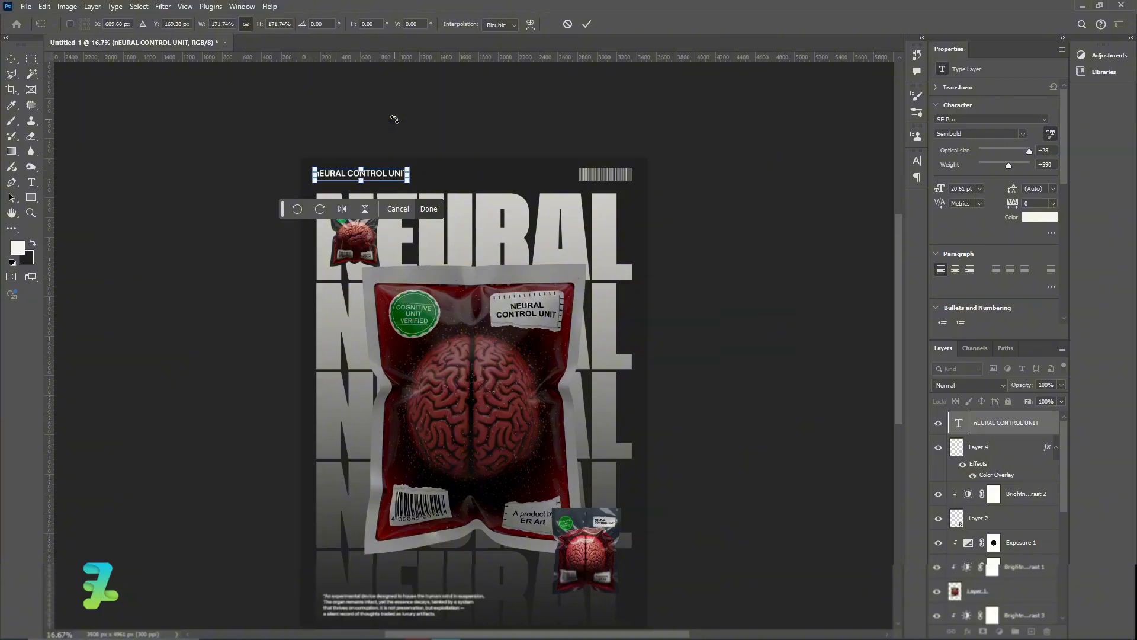
key("ctrl+plus")
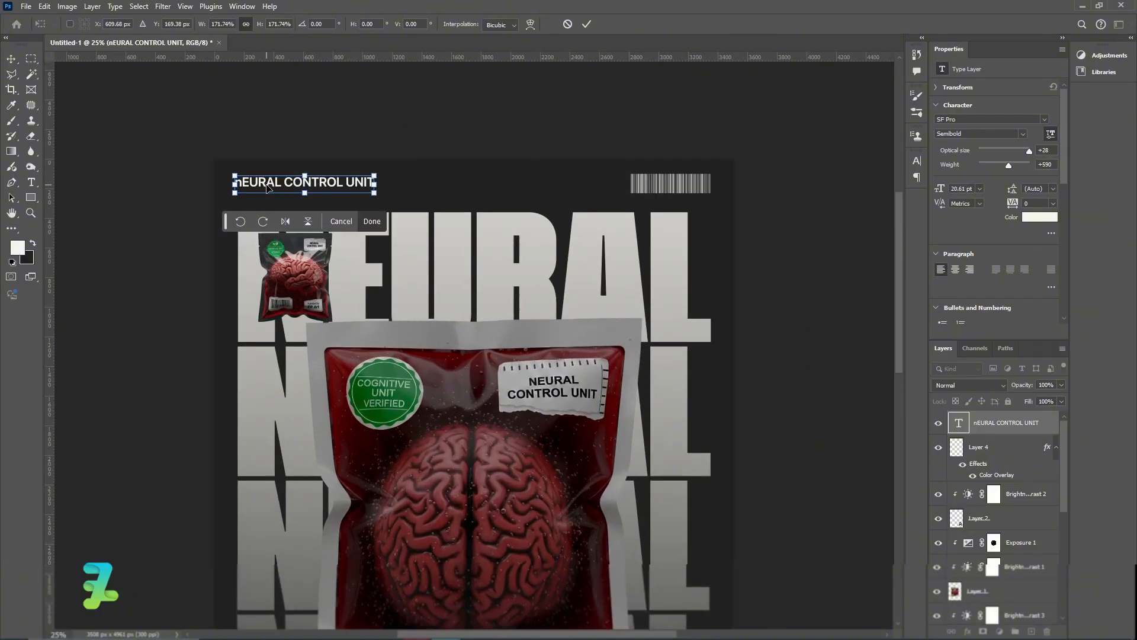
key("Return")
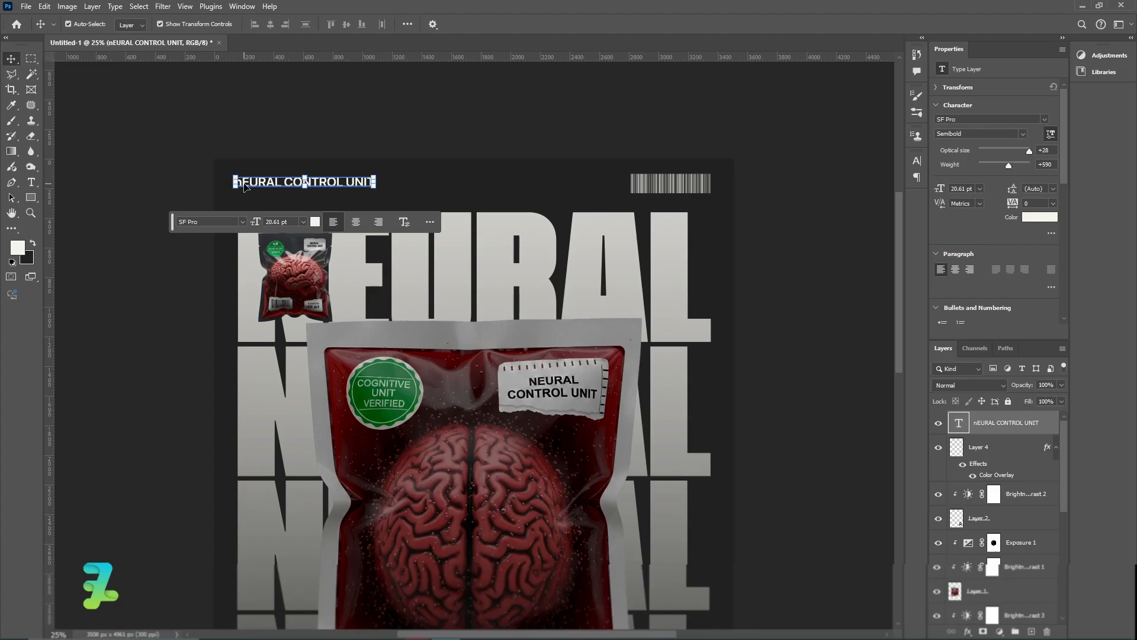
- Capitalize the small heading's first letter so it reads NEURAL CONTROL UNIT and set its font style to Bold
double_click(245, 184)
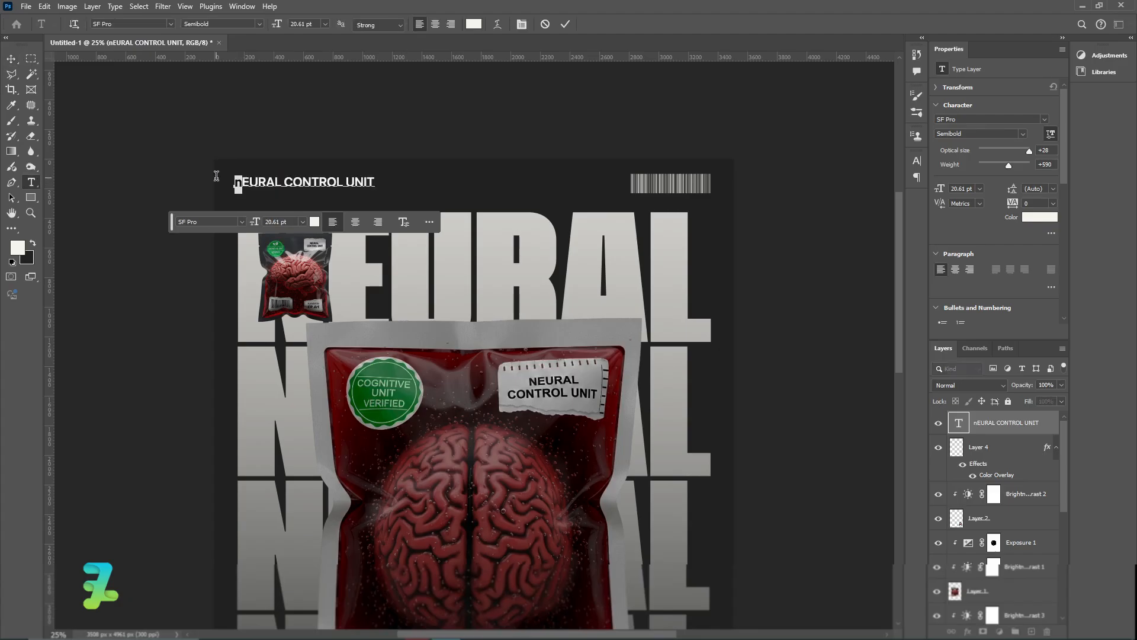
type("N")
key("ctrl+a")
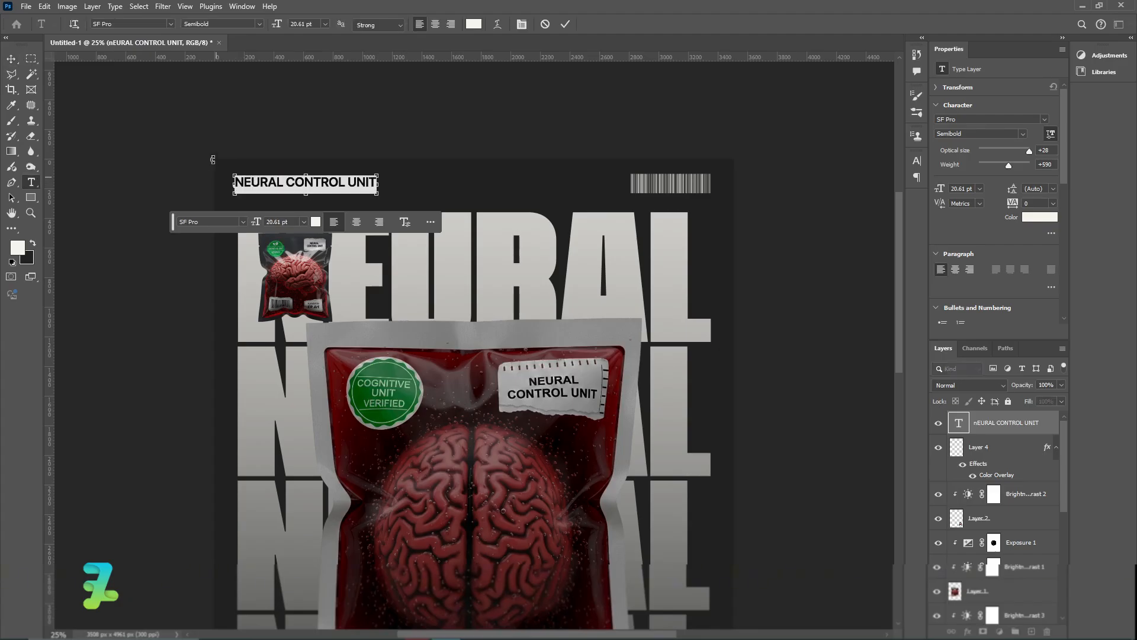
left_click(258, 24)
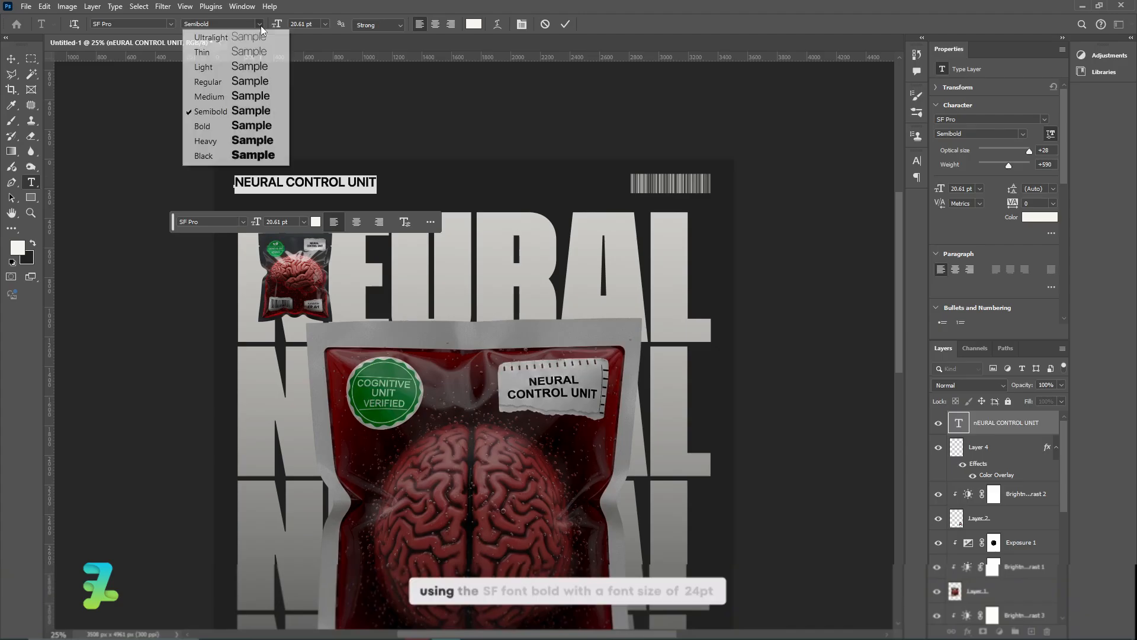
left_click(247, 127)
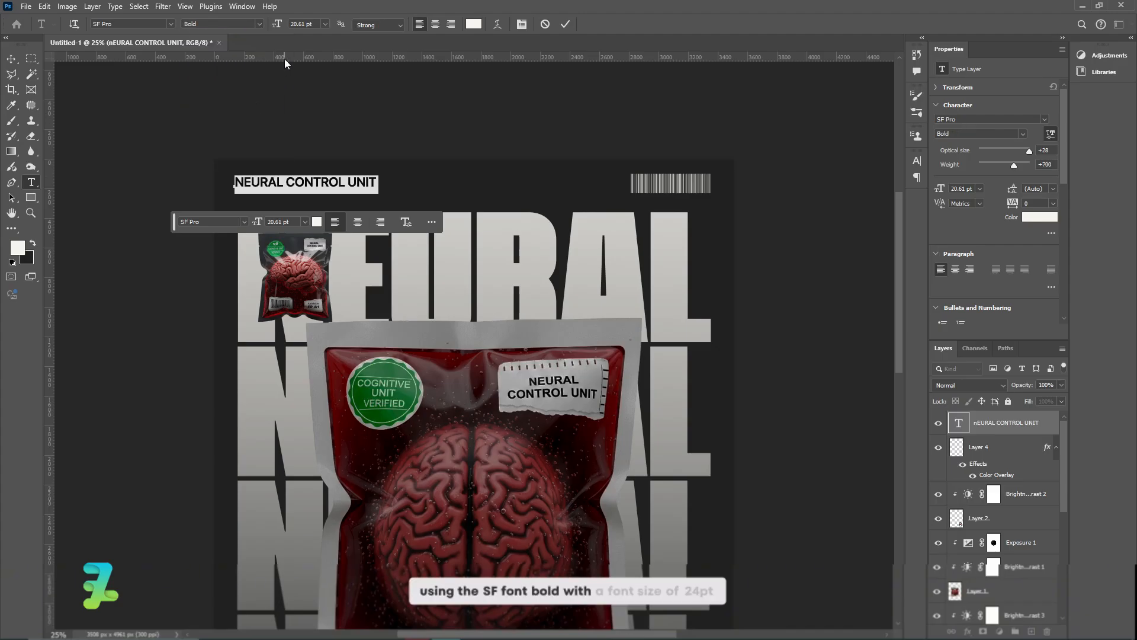
- Set the font size of the NEURAL CONTROL UNIT heading to 24 pt
left_click(325, 24)
left_click(312, 117)
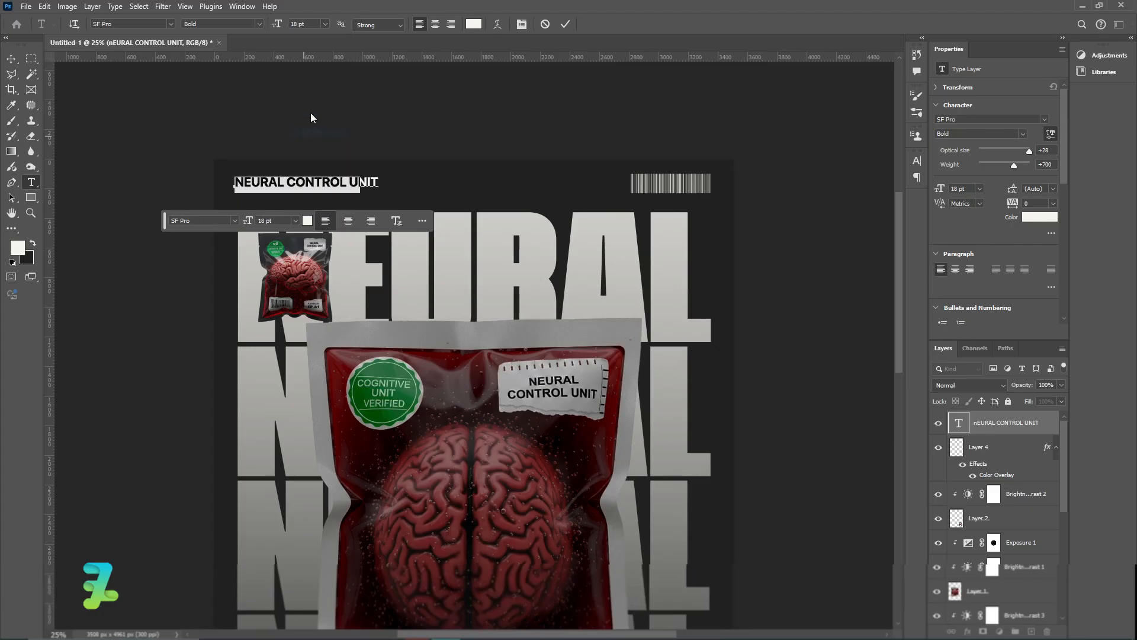
left_click(325, 24)
left_click(295, 138)
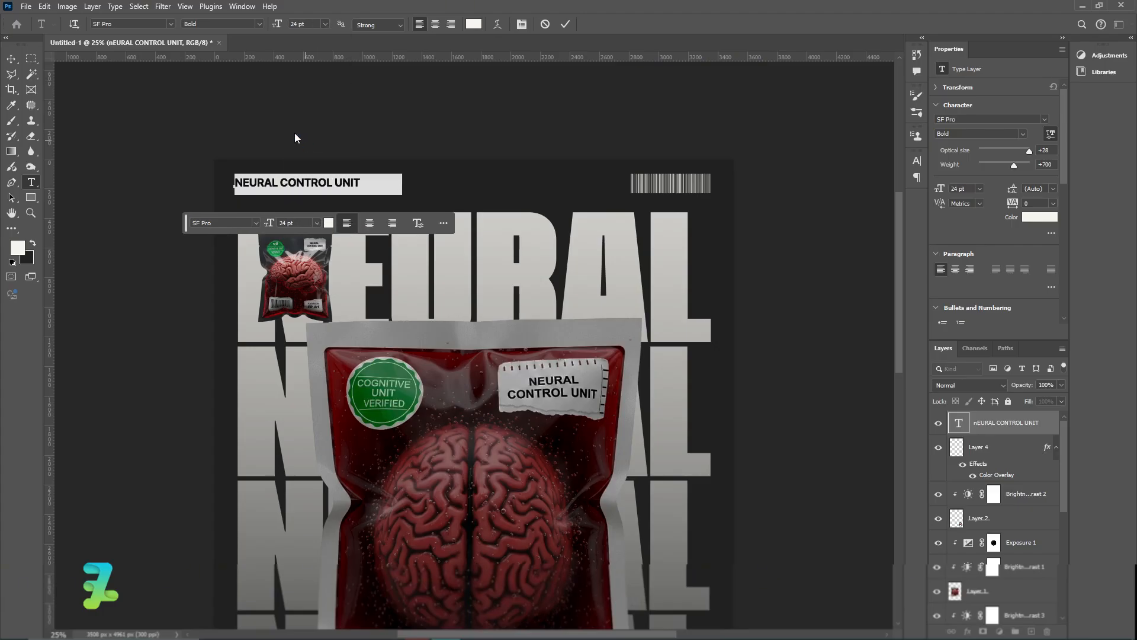
left_click(13, 61)
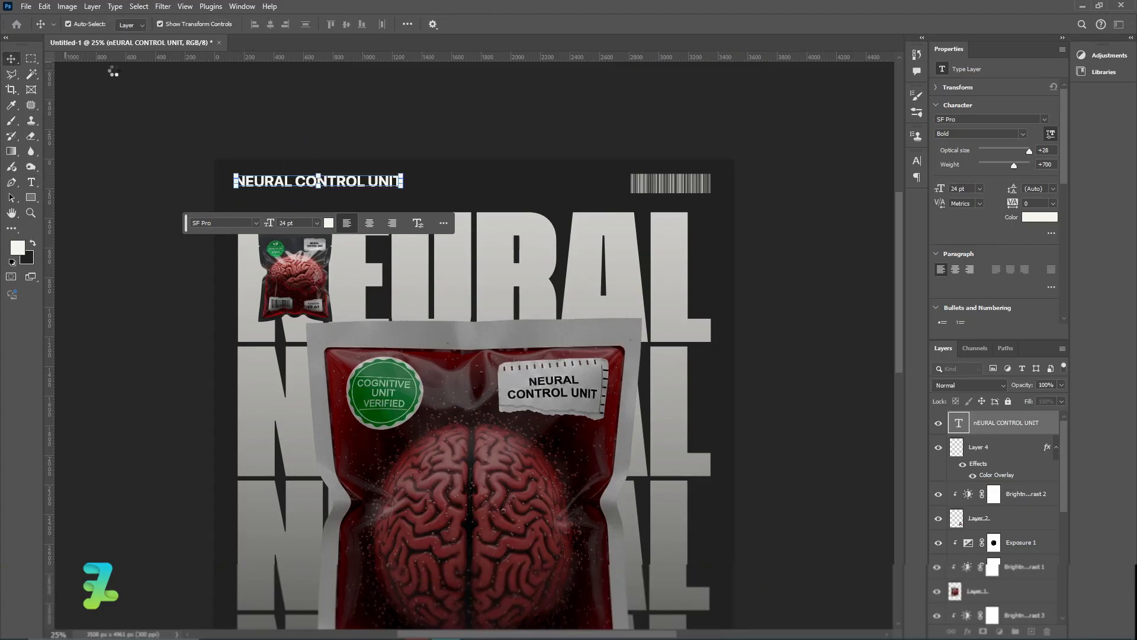
- Nudge the small heading to align with the left edge of the large NEURAL lettering, then deselect it
left_click(160, 105)
left_click_drag(258, 184, 259, 186)
left_click(298, 122)
scroll(299, 124, "down", 4)
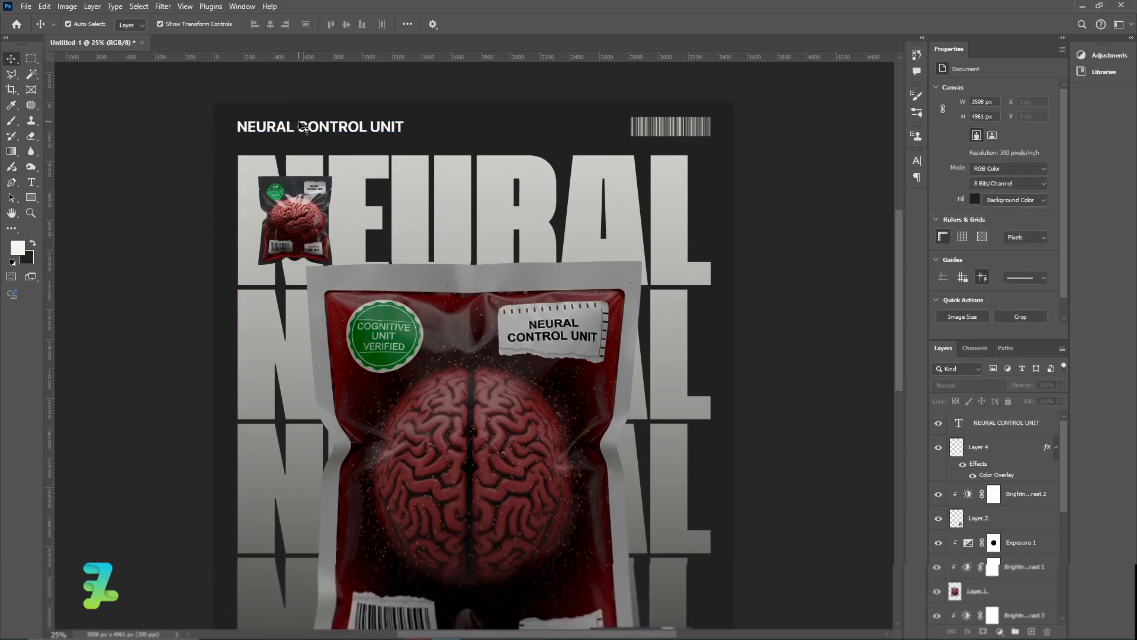
scroll(300, 126, "up", 3)
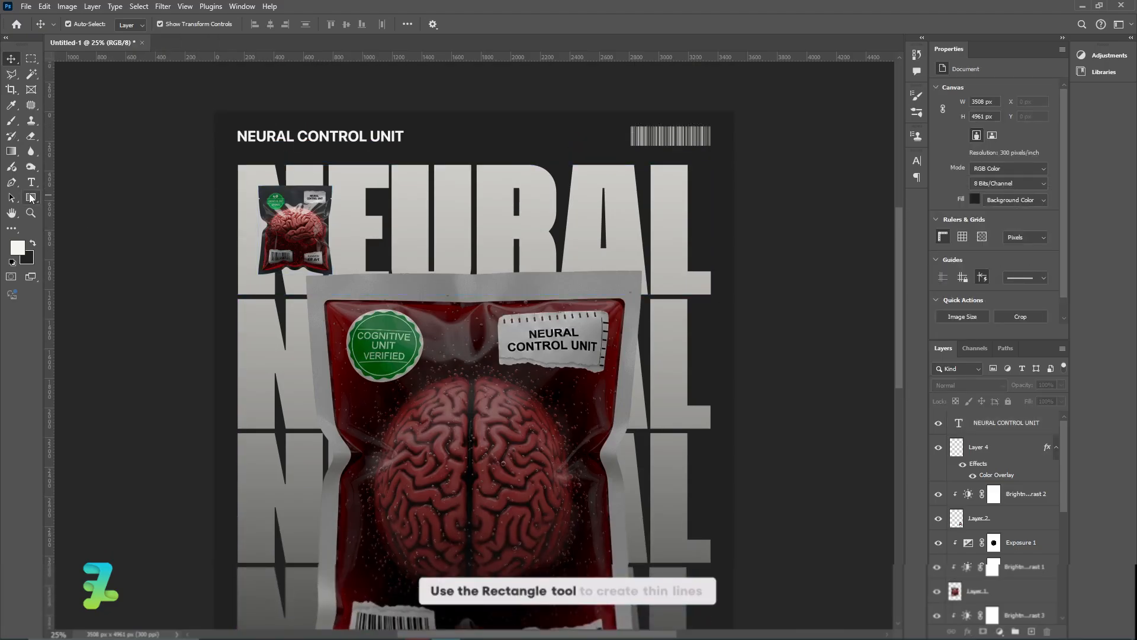
- Draw a thin rectangle about 1398 by 12 px between the NEURAL CONTROL UNIT heading and the barcode, filled with light gray
left_click(31, 198)
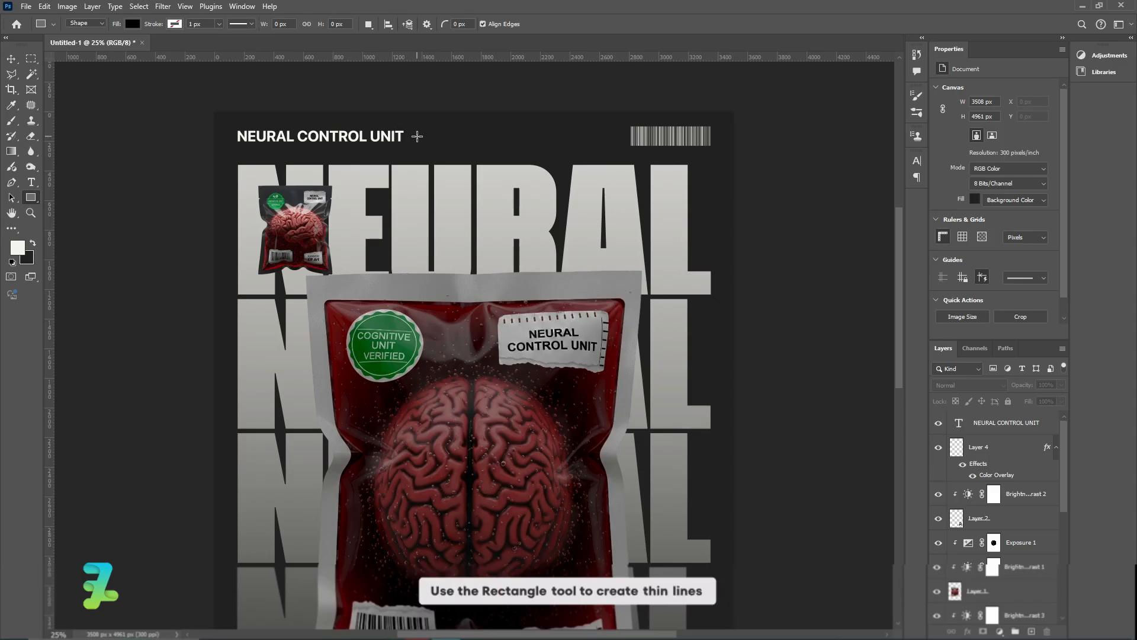
left_click_drag(417, 136, 623, 136)
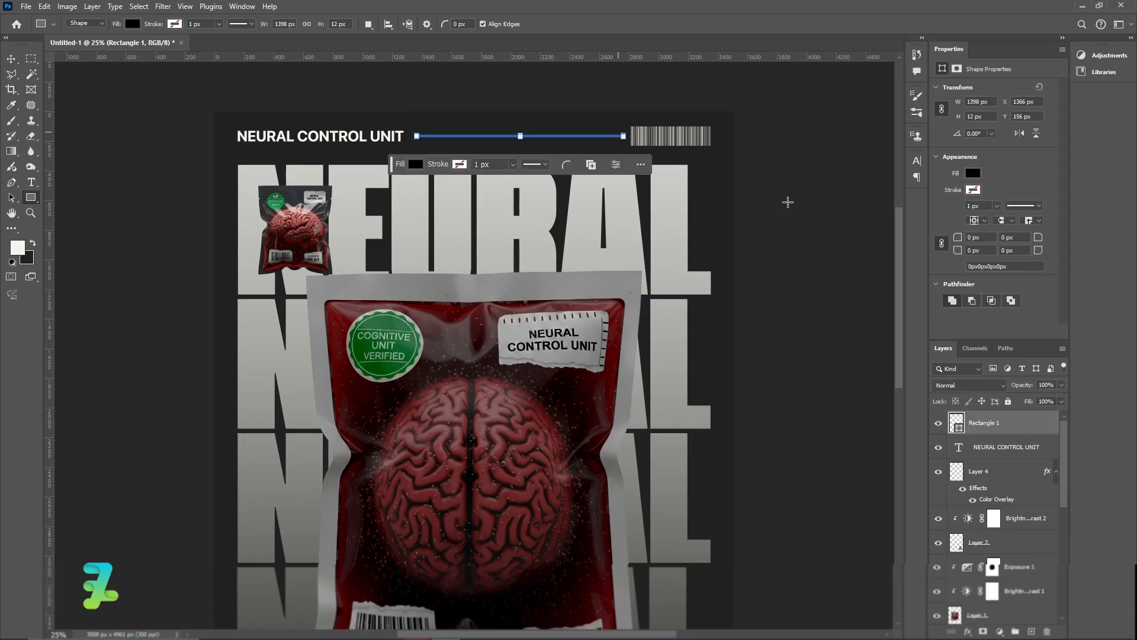
left_click(972, 173)
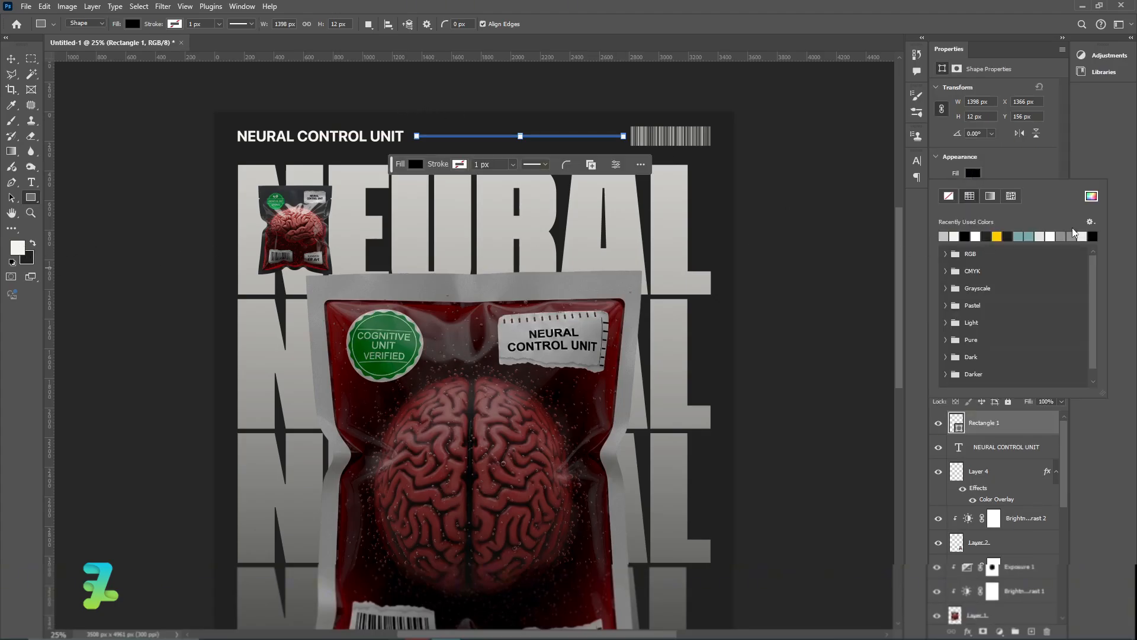
left_click(944, 236)
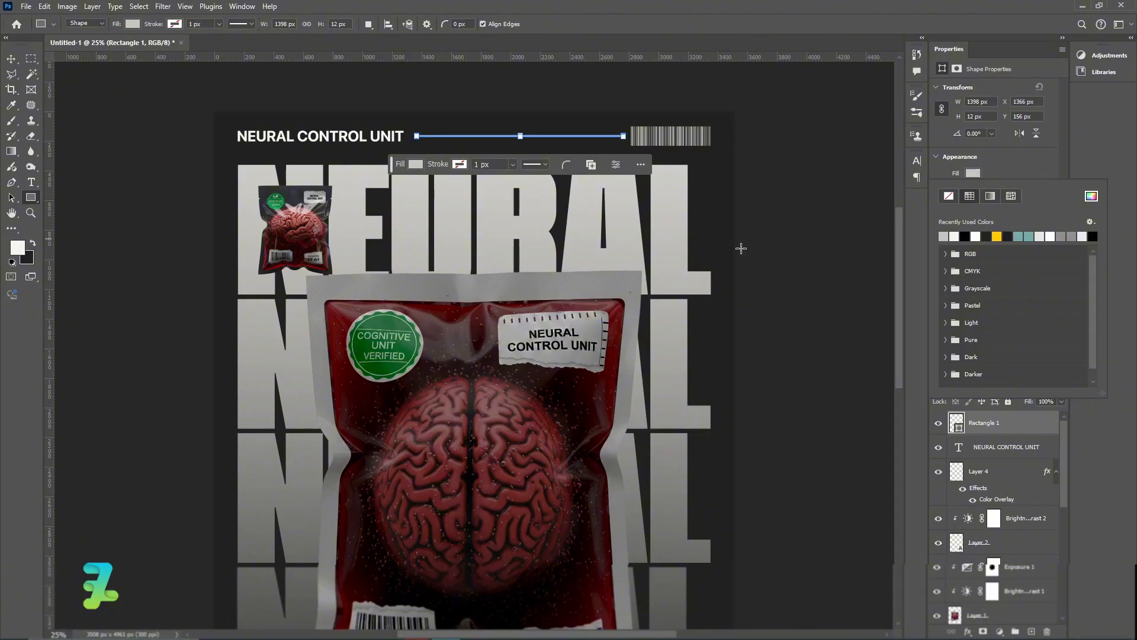
left_click(815, 237)
left_click(596, 272)
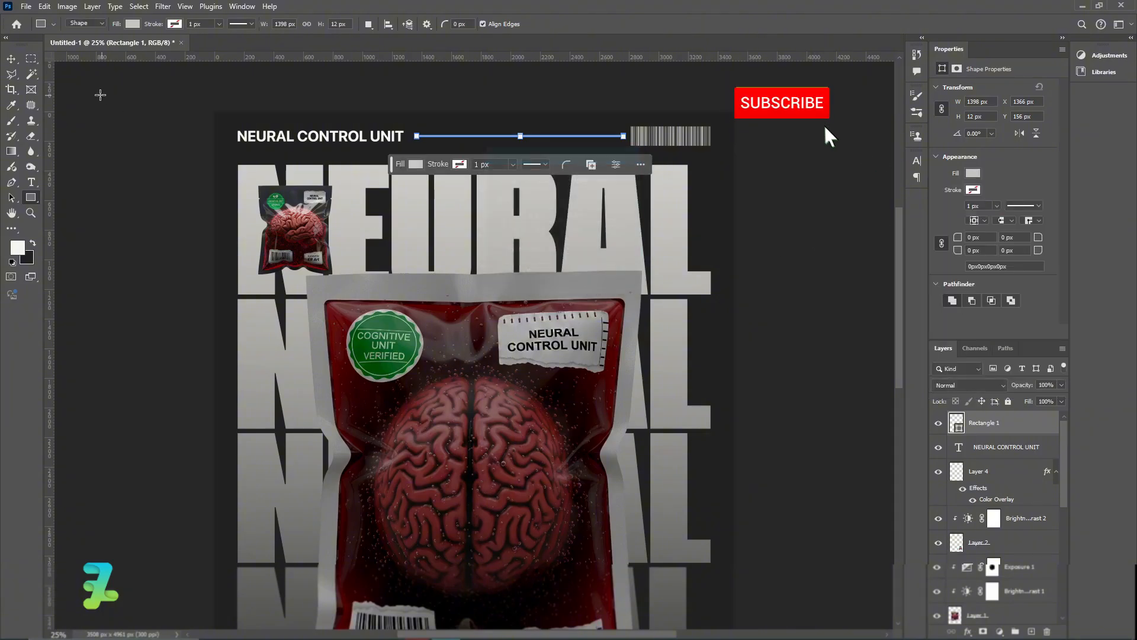
left_click(12, 59)
left_click(105, 126)
- Draw a small square of about 120 by 120 px just above the start of the descriptive paragraph
scroll(229, 187, "down", 4)
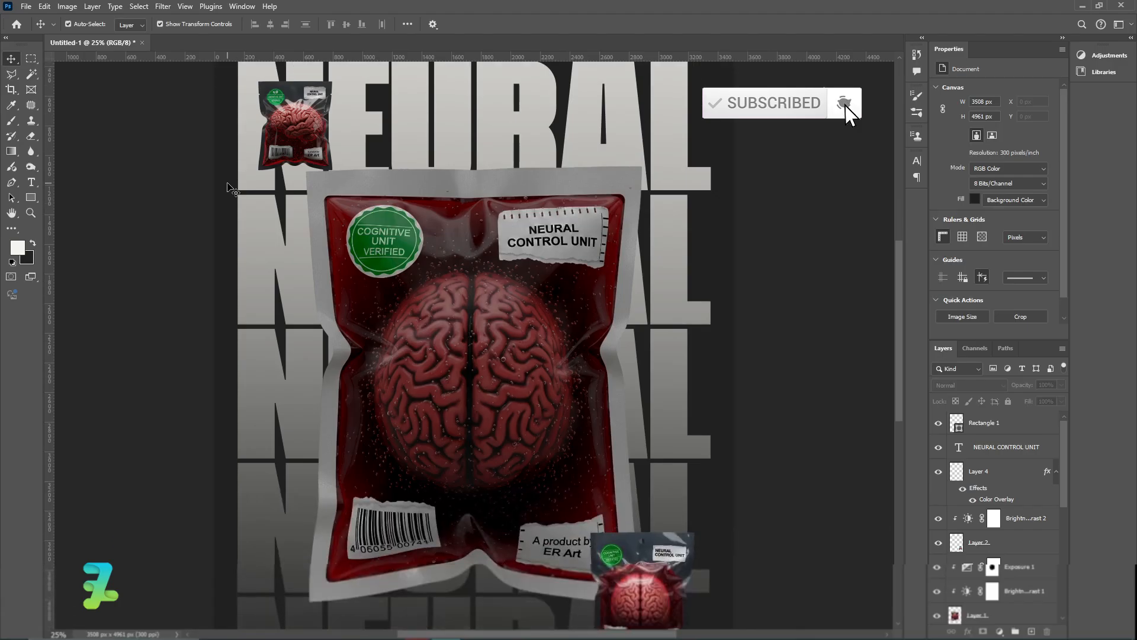
scroll(229, 187, "down", 5)
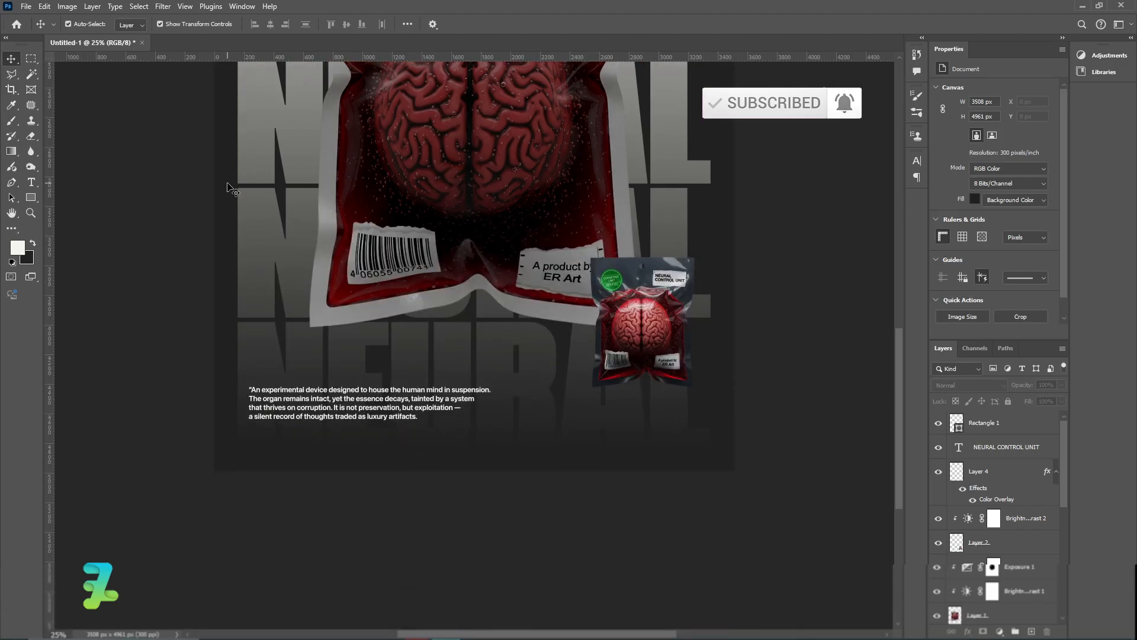
scroll(229, 187, "down", 2)
key("ctrl+plus")
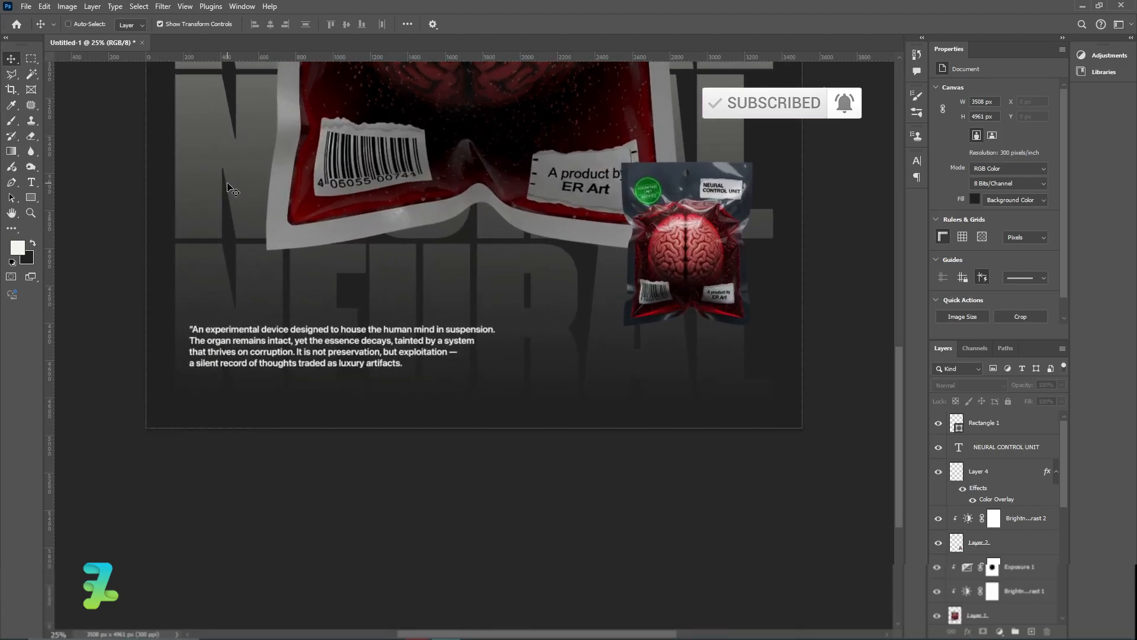
left_click(31, 197)
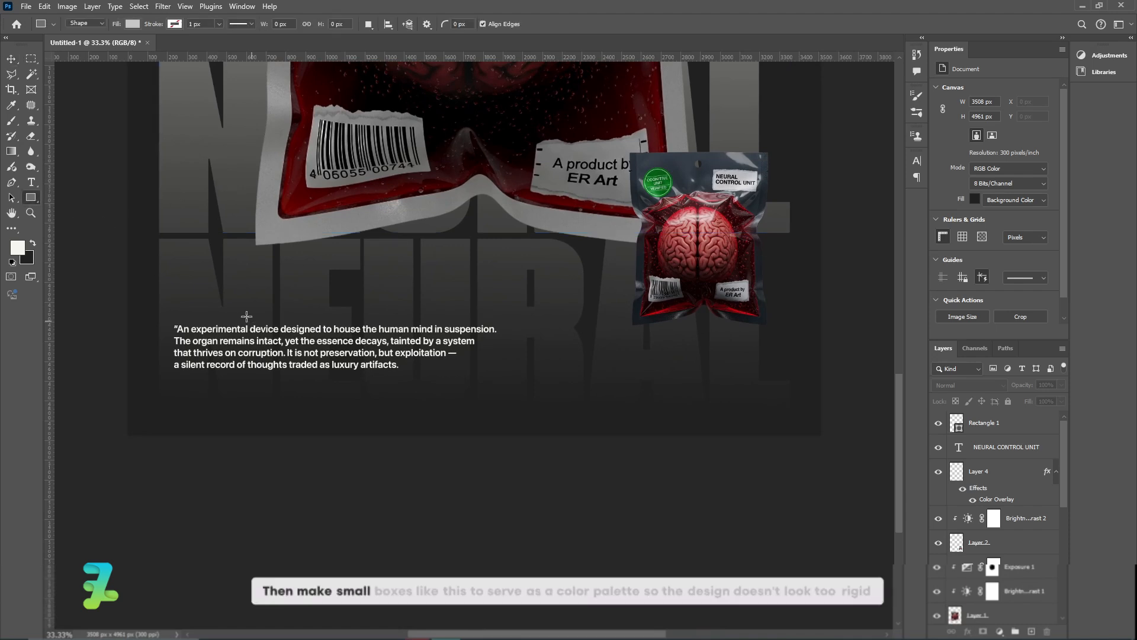
left_click_drag(179, 288, 211, 313)
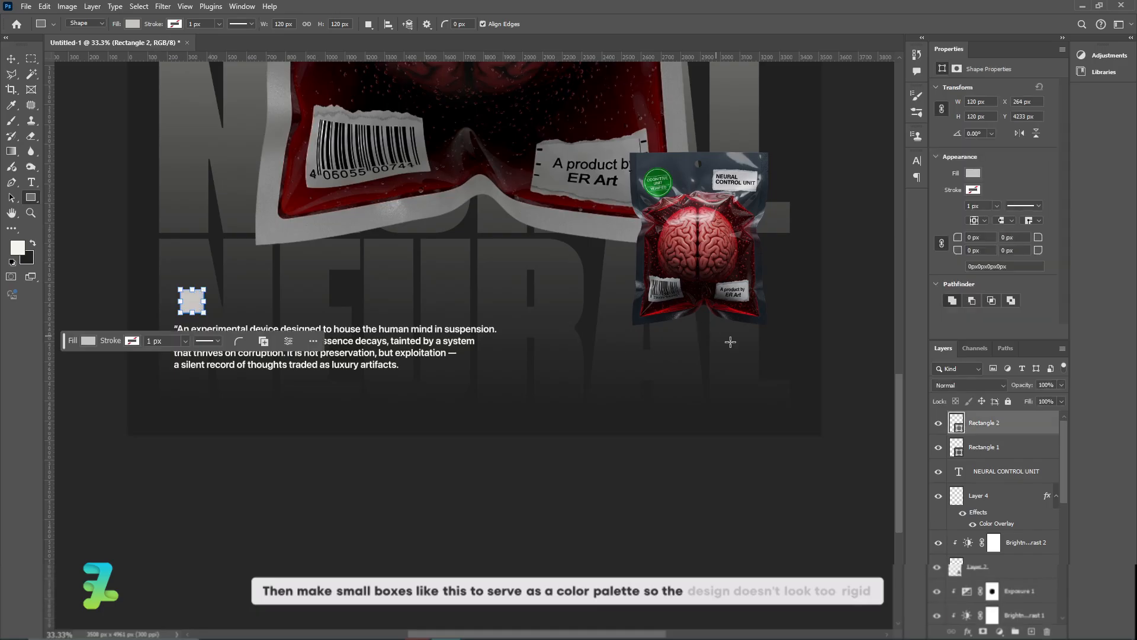
- Fill the small square with dark red a20707, based on a color sampled from the large pouch, then deselect it
double_click(958, 424)
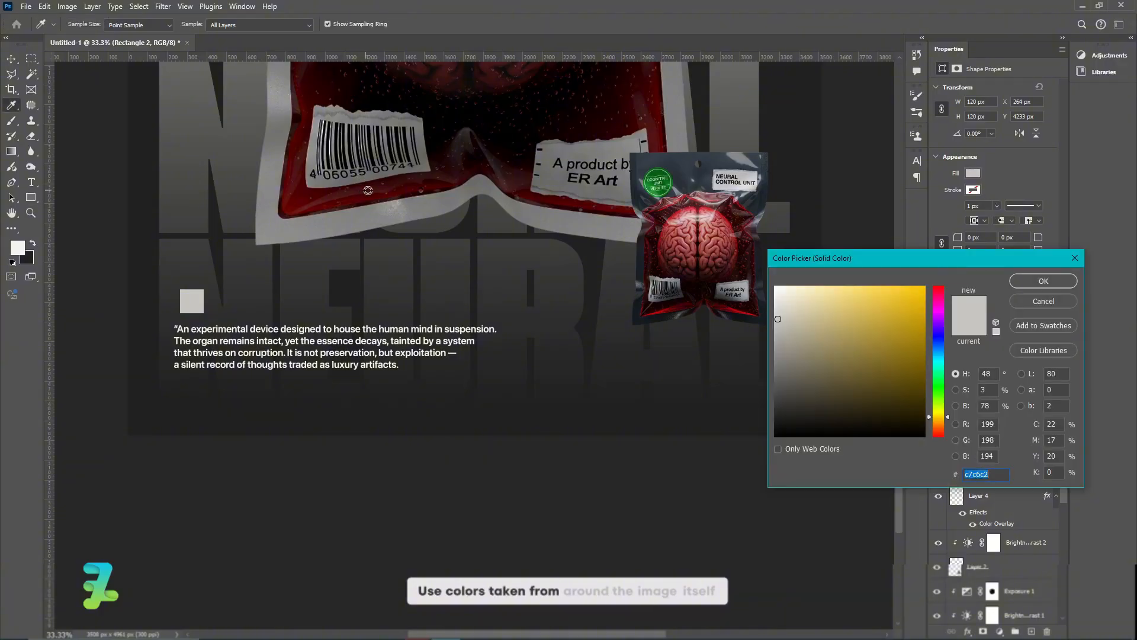
left_click(302, 204)
mouse_move(904, 335)
left_mouse_down()
mouse_move(918, 357)
mouse_move(919, 341)
left_mouse_up()
left_click(1022, 284)
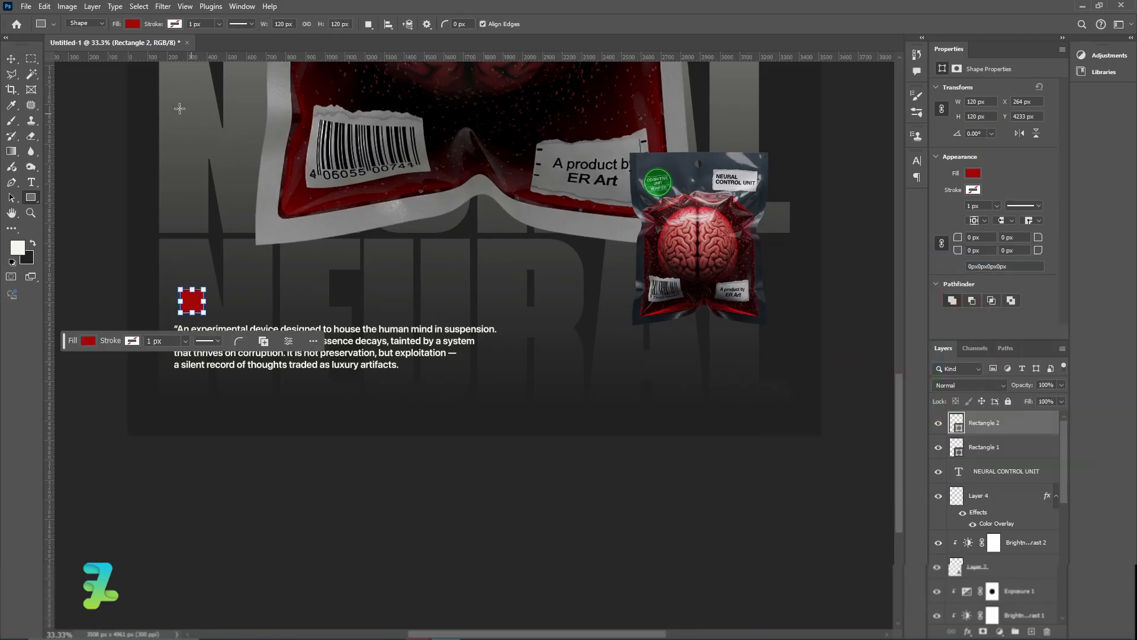
left_click(12, 59)
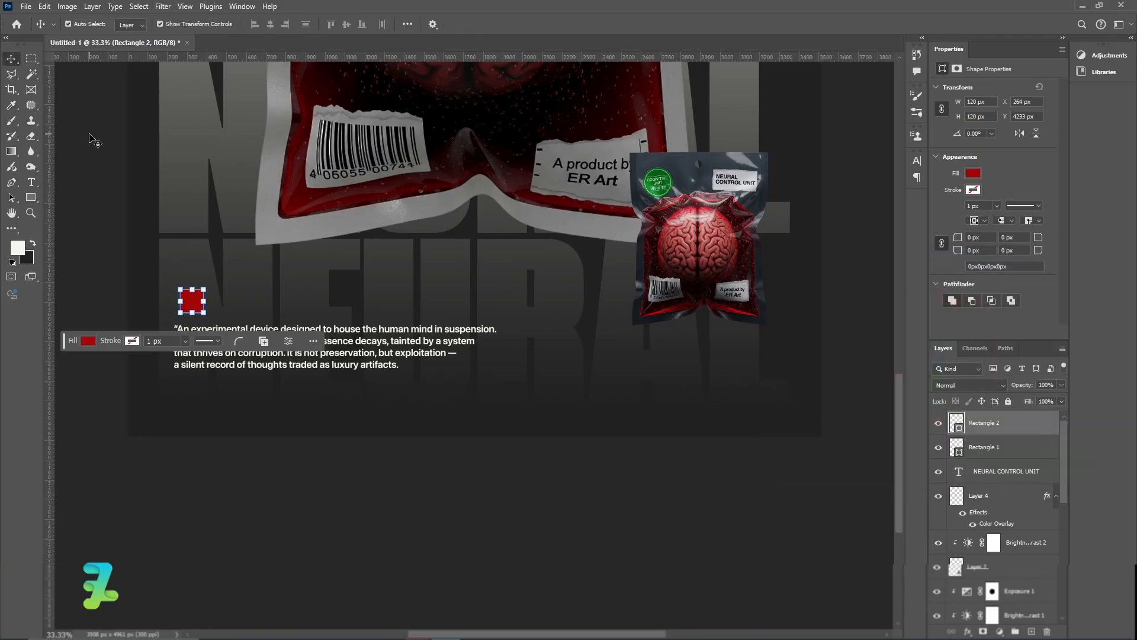
left_click(104, 163)
- Align the red square with the paragraph's left edge and place a duplicate of it directly to its right
key("ctrl+plus")
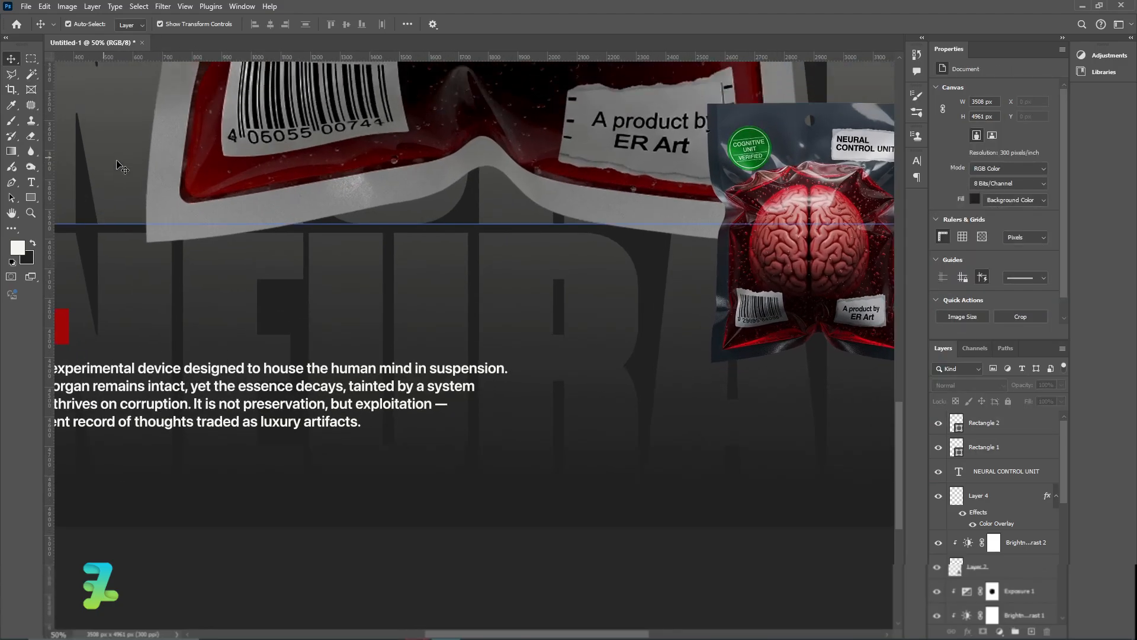
left_click_drag(610, 635, 567, 635)
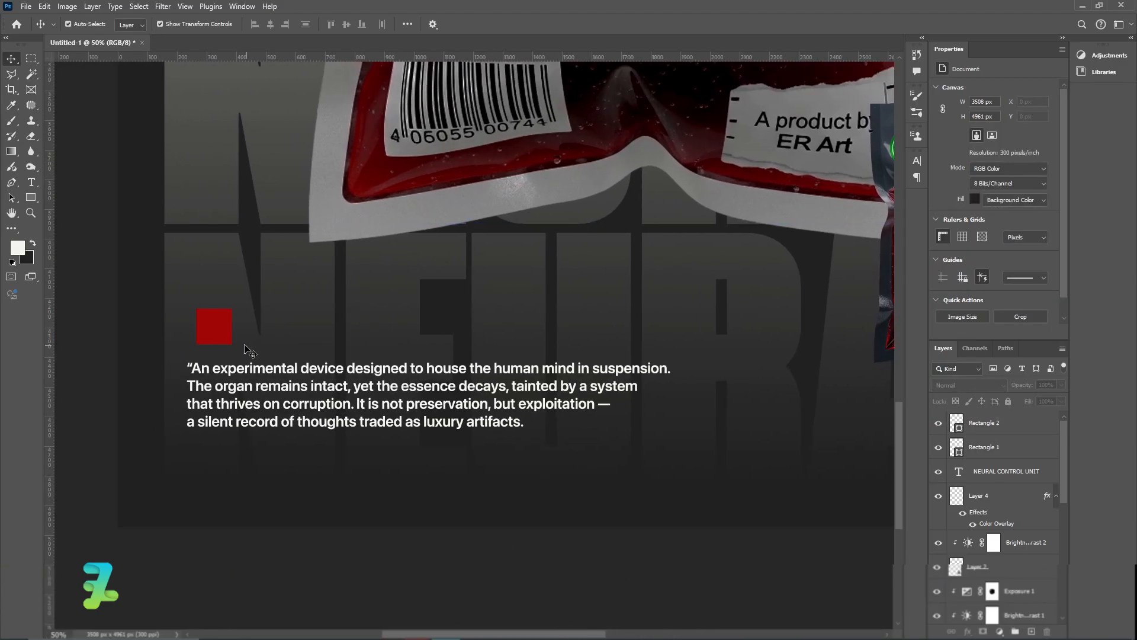
left_click_drag(214, 322, 258, 335)
key("ctrl+j")
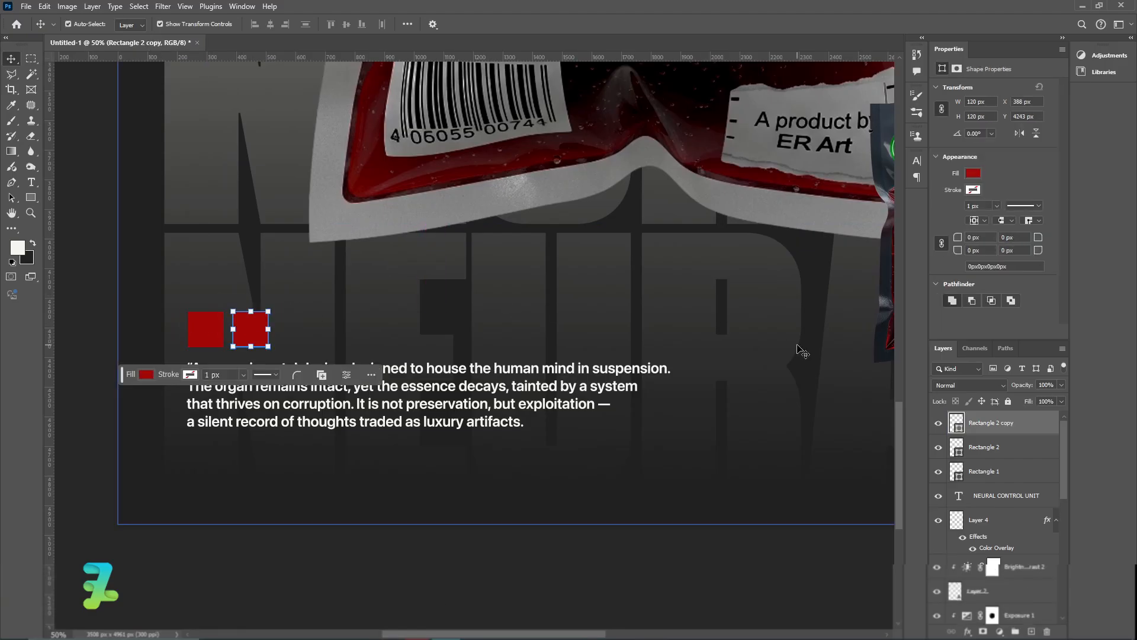
- Fill the duplicated square with dark green 055d13 sampled from the small lower pouch's round badge
key("ctrl+minus")
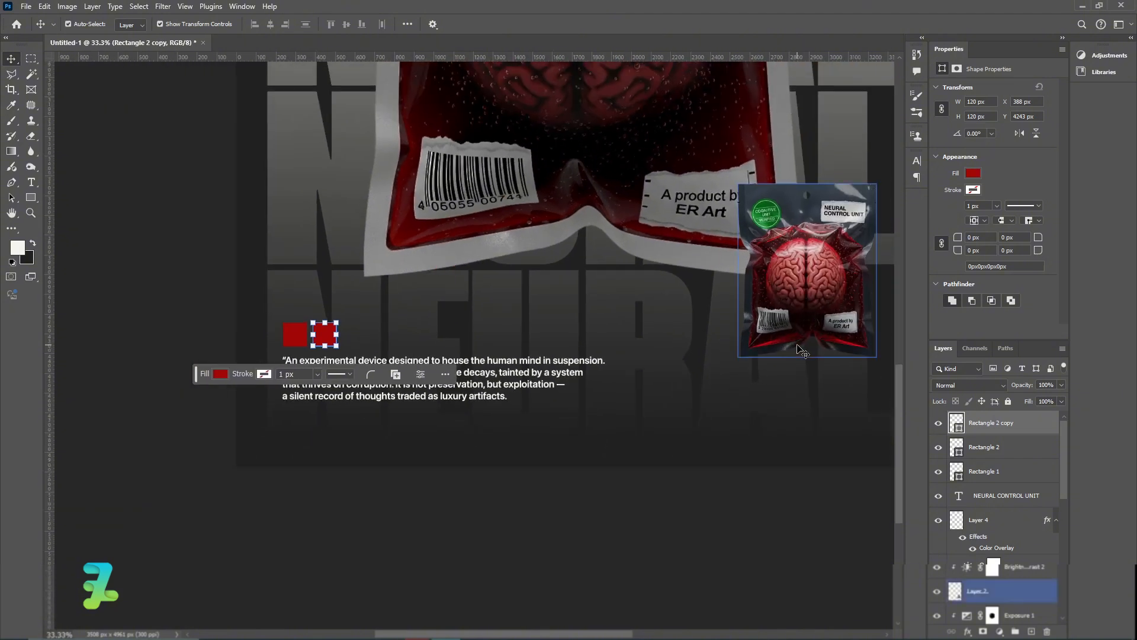
double_click(958, 421)
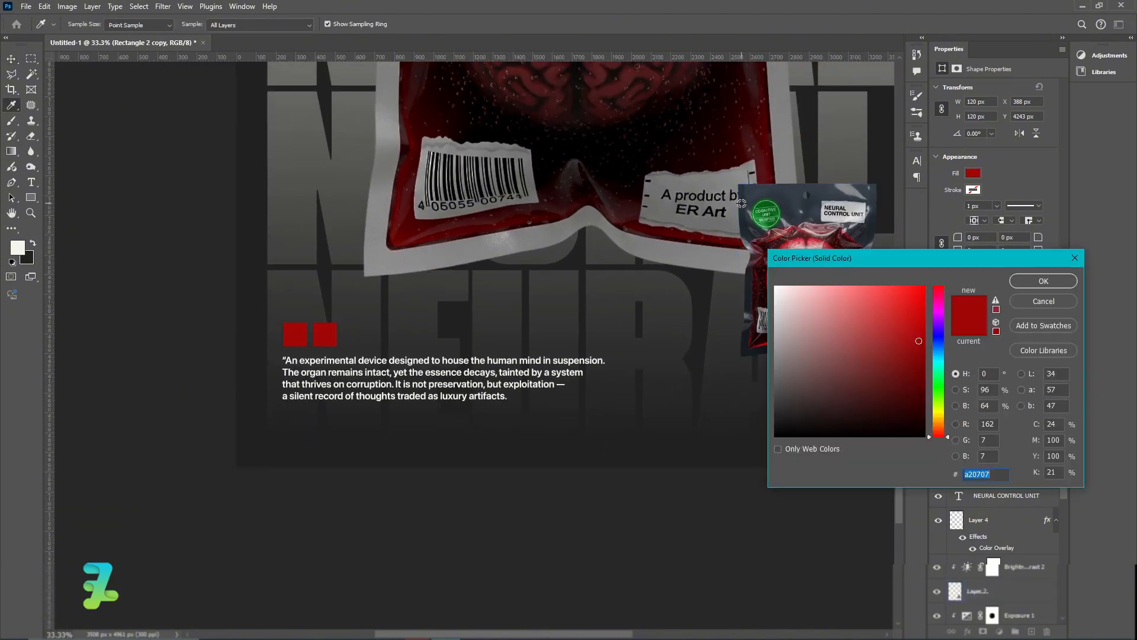
left_click(785, 205)
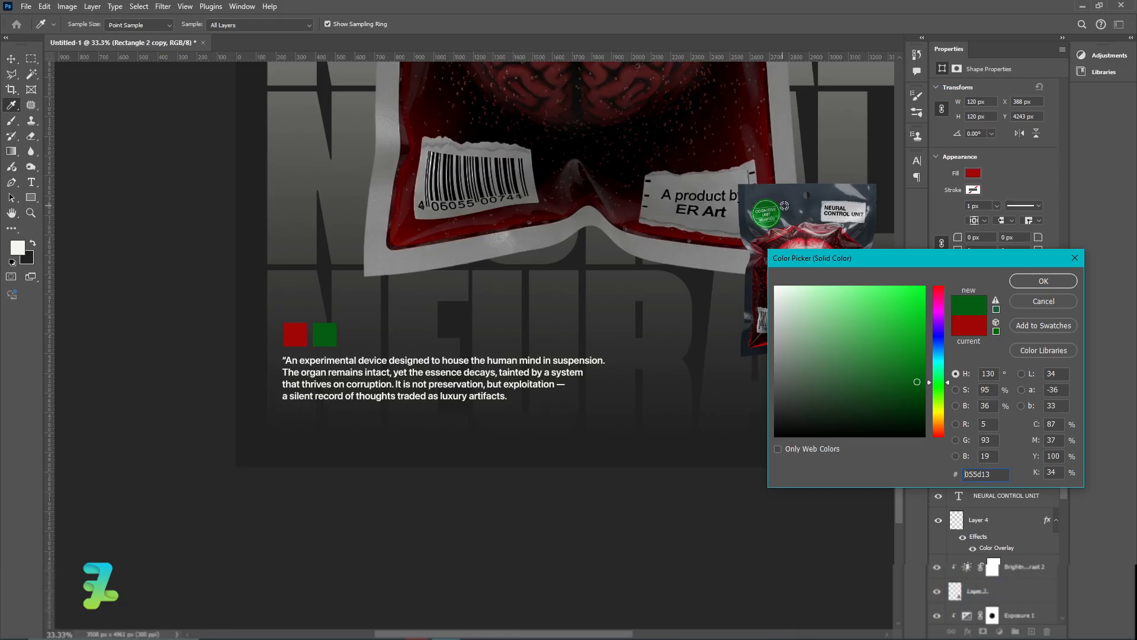
left_click(1029, 280)
scroll(645, 277, "up", 1)
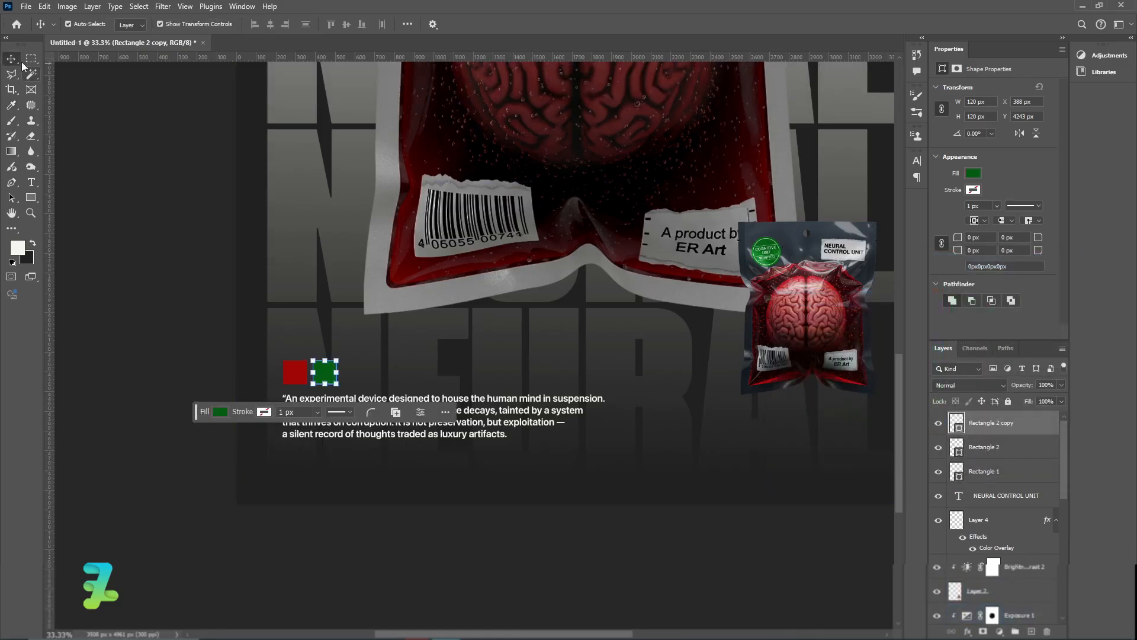
- Duplicate the green square, place the copy to its right, and fill it with gray 777777 sampled from the large pouch's label
key("ctrl+j")
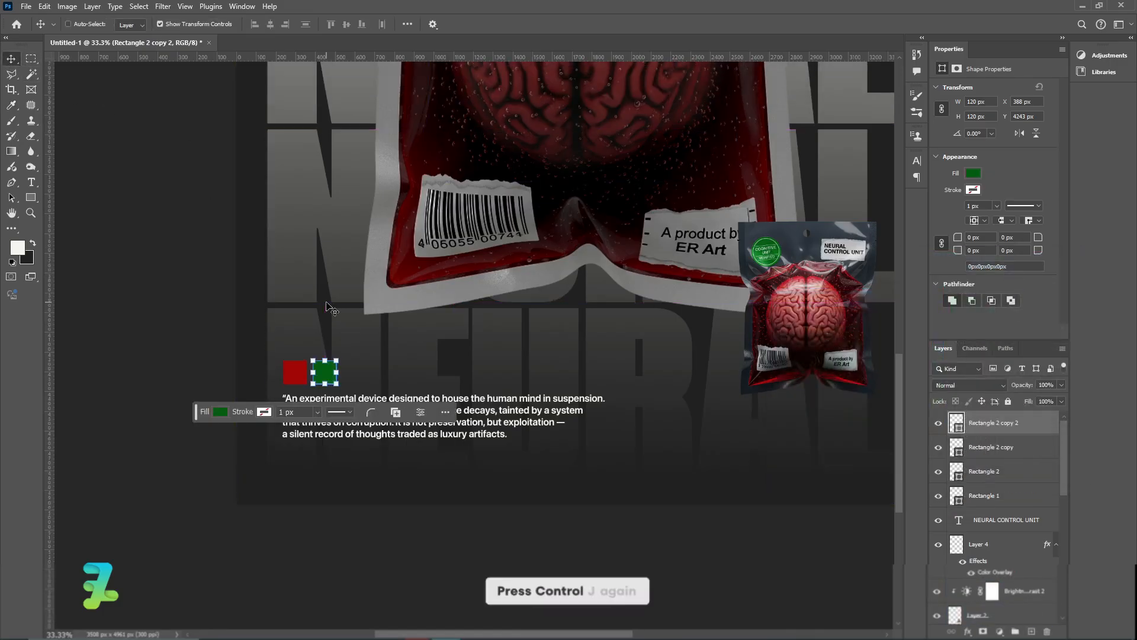
left_click_drag(331, 373, 359, 374)
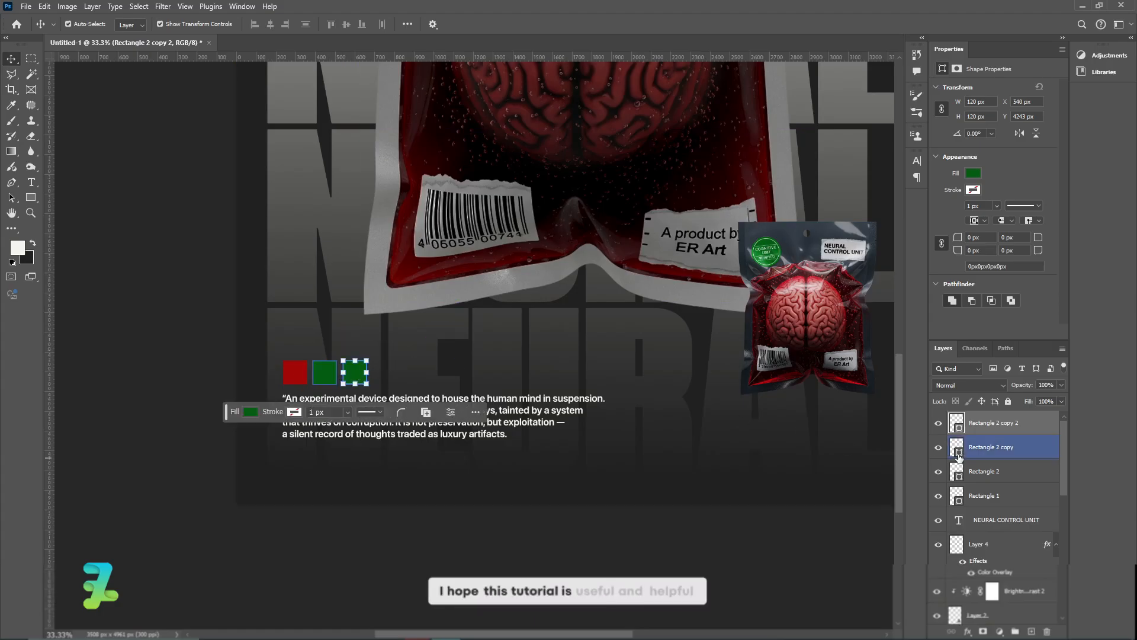
double_click(957, 423)
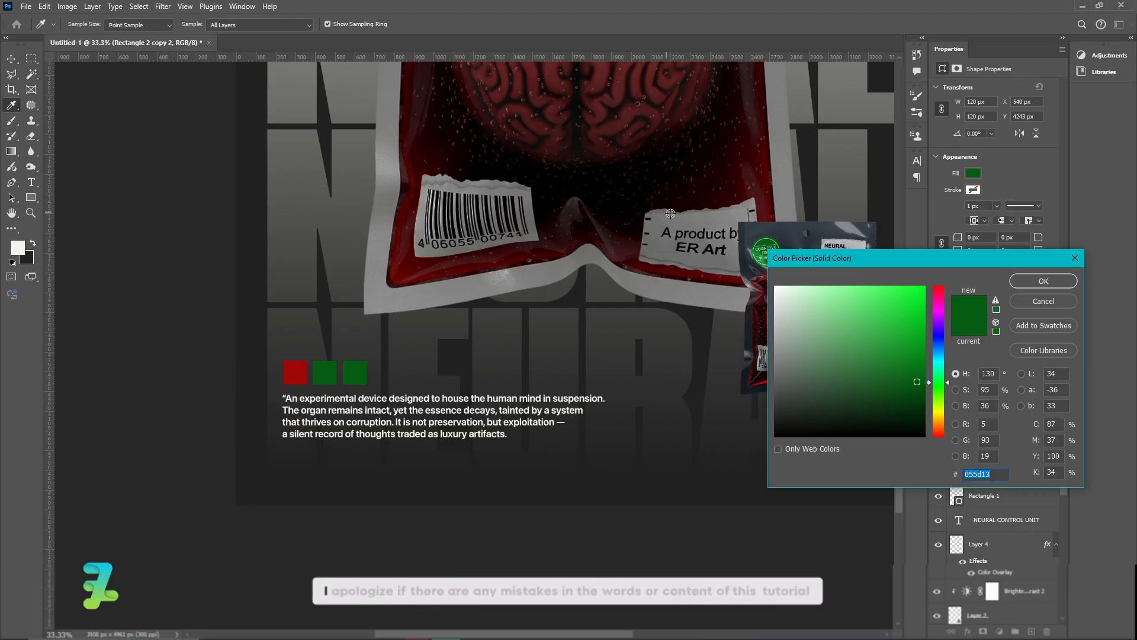
left_click(671, 215)
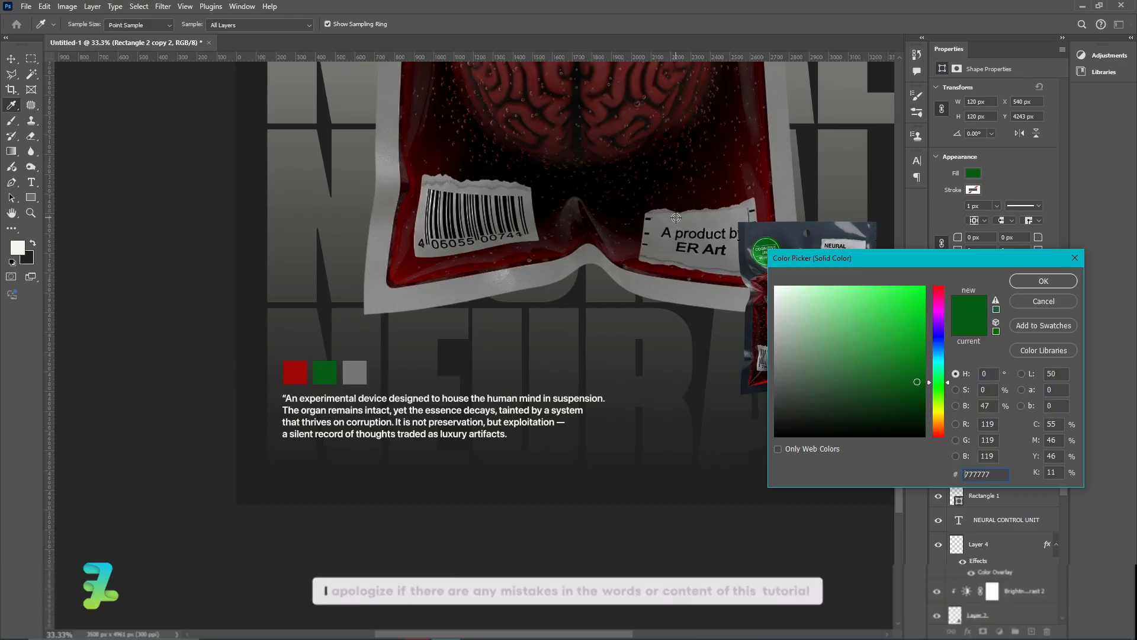
left_click(1033, 286)
left_click(164, 206, "ctrl")
- View the entire poster to check its overall composition
key("ctrl+minus")
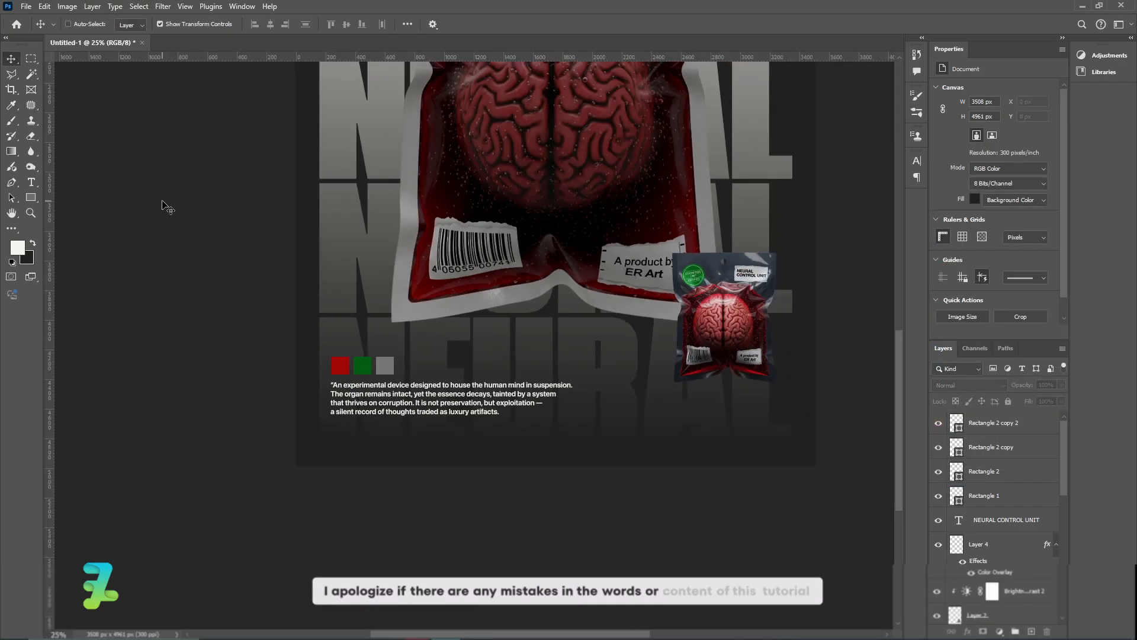
key("ctrl+minus")
key("ctrl+minus")
key("ctrl+minus")
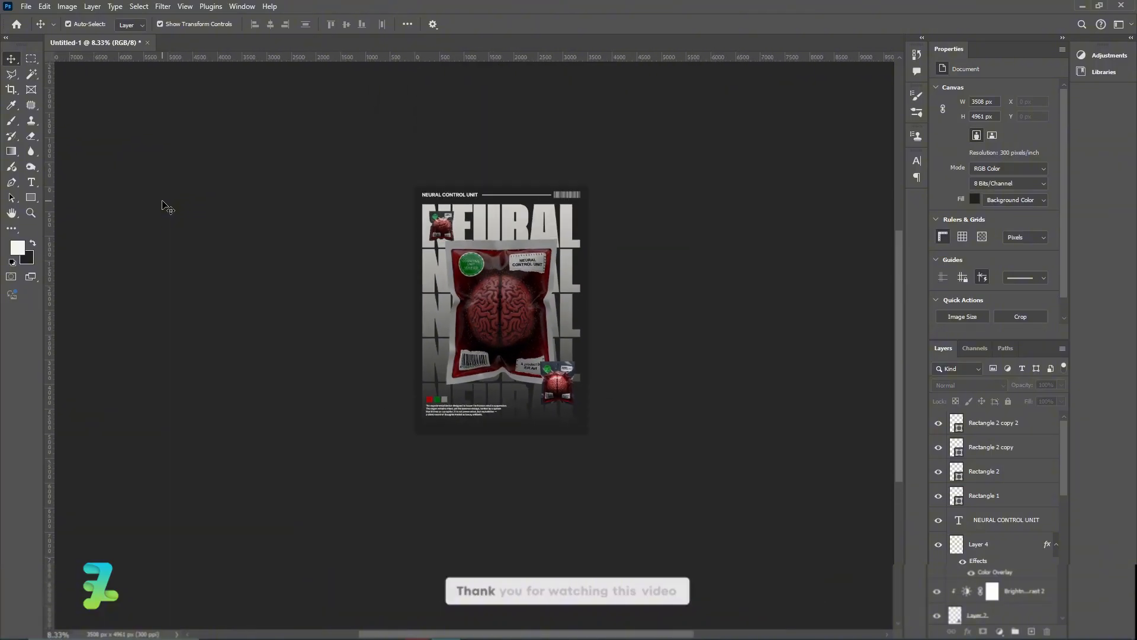
key("ctrl+plus")
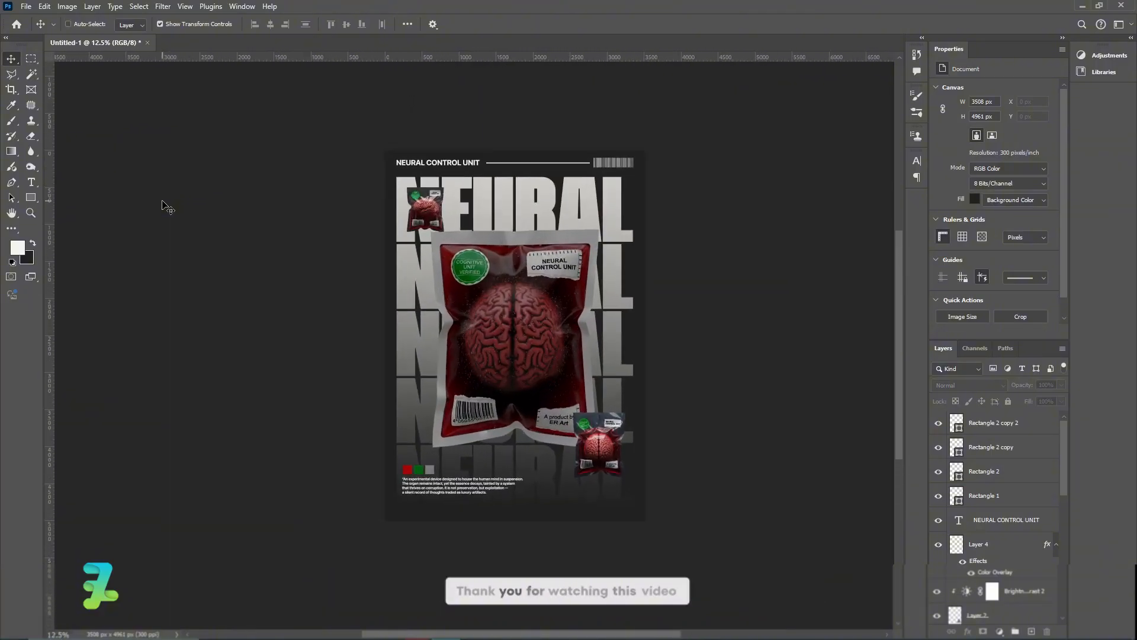